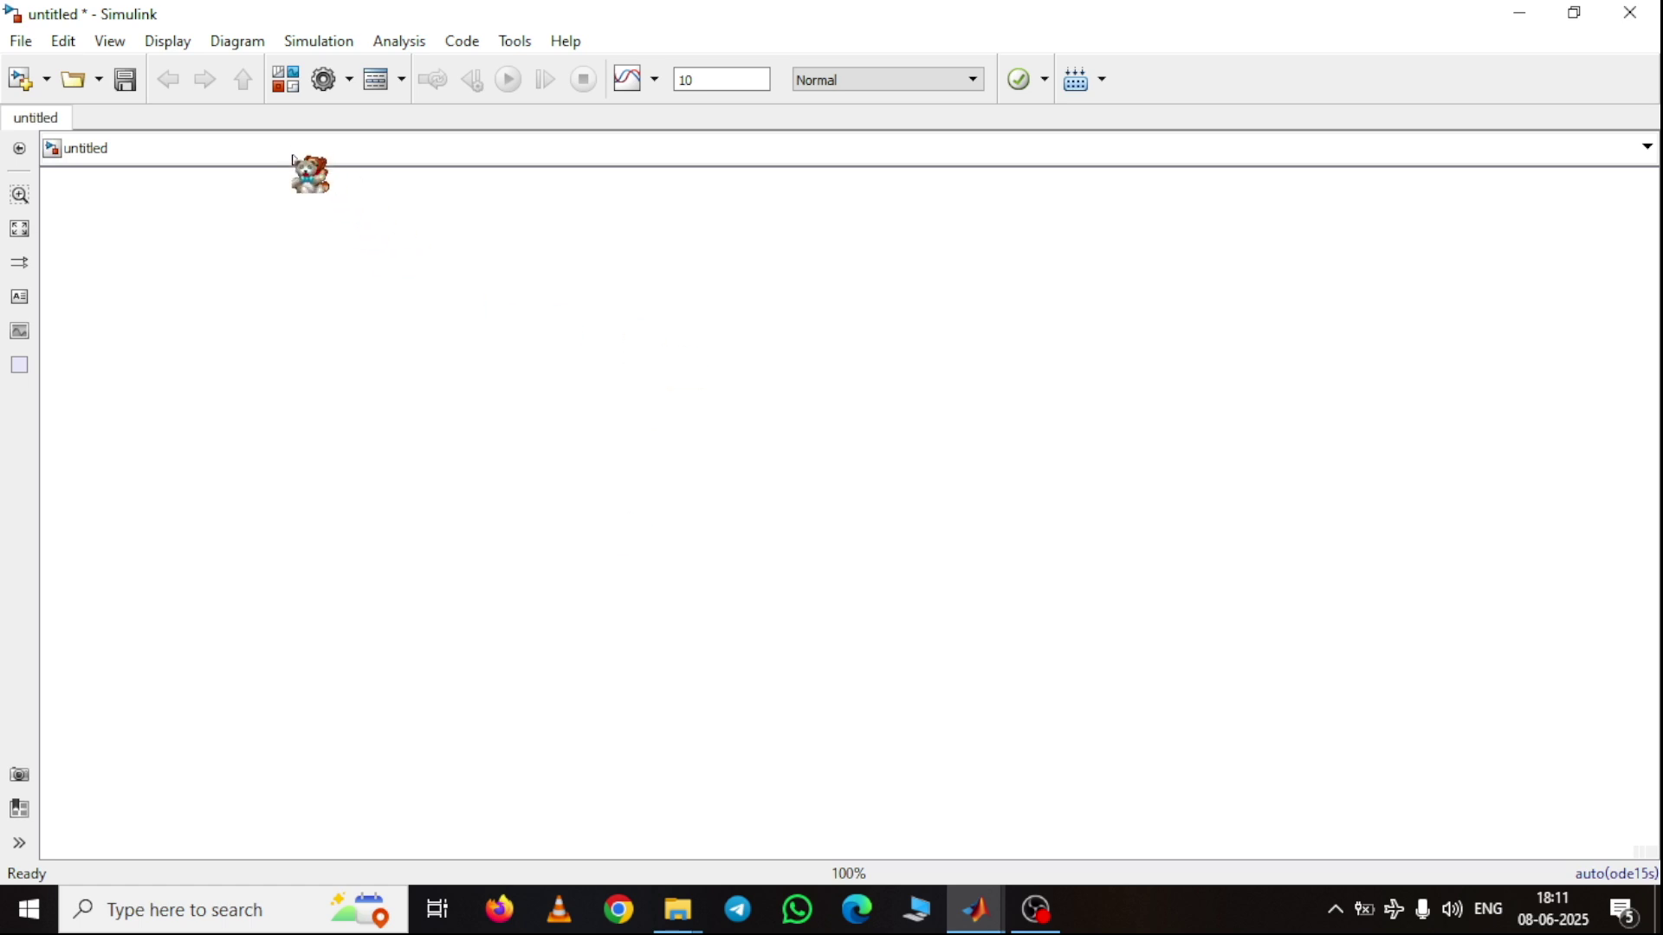
- Search the block library for "battery" and add the Battery block from electricdrivelib/Extra Sources to the untitled model
{"action": "left_click", "coordinate": [286, 80]}
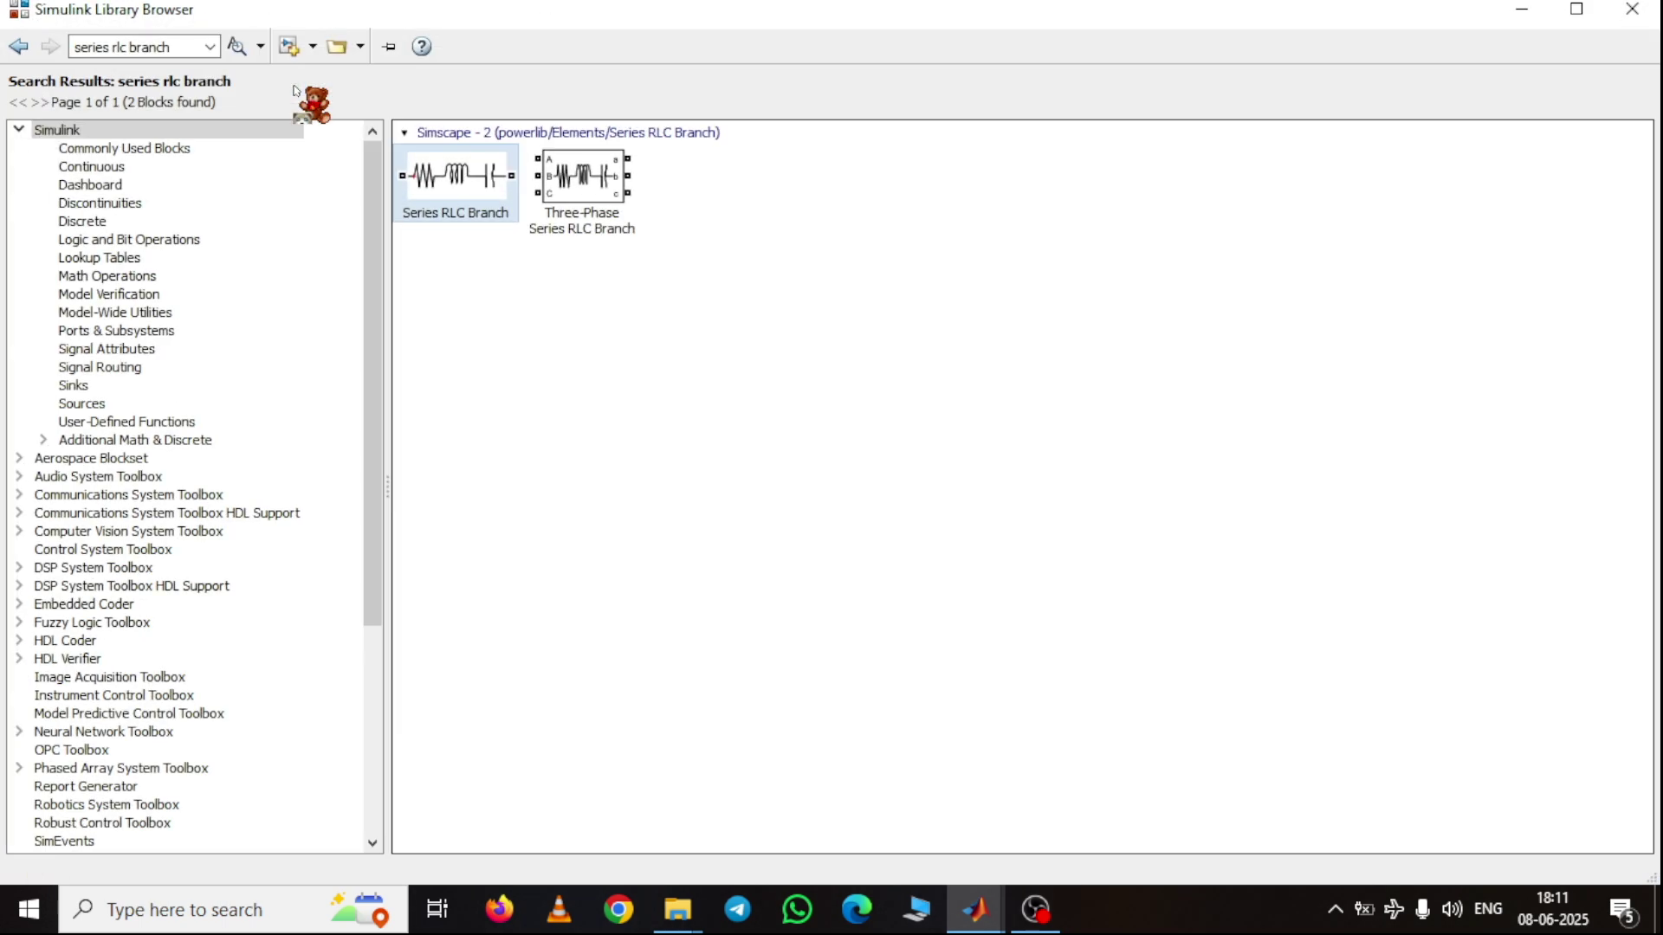
{"action": "left_click", "coordinate": [178, 48]}
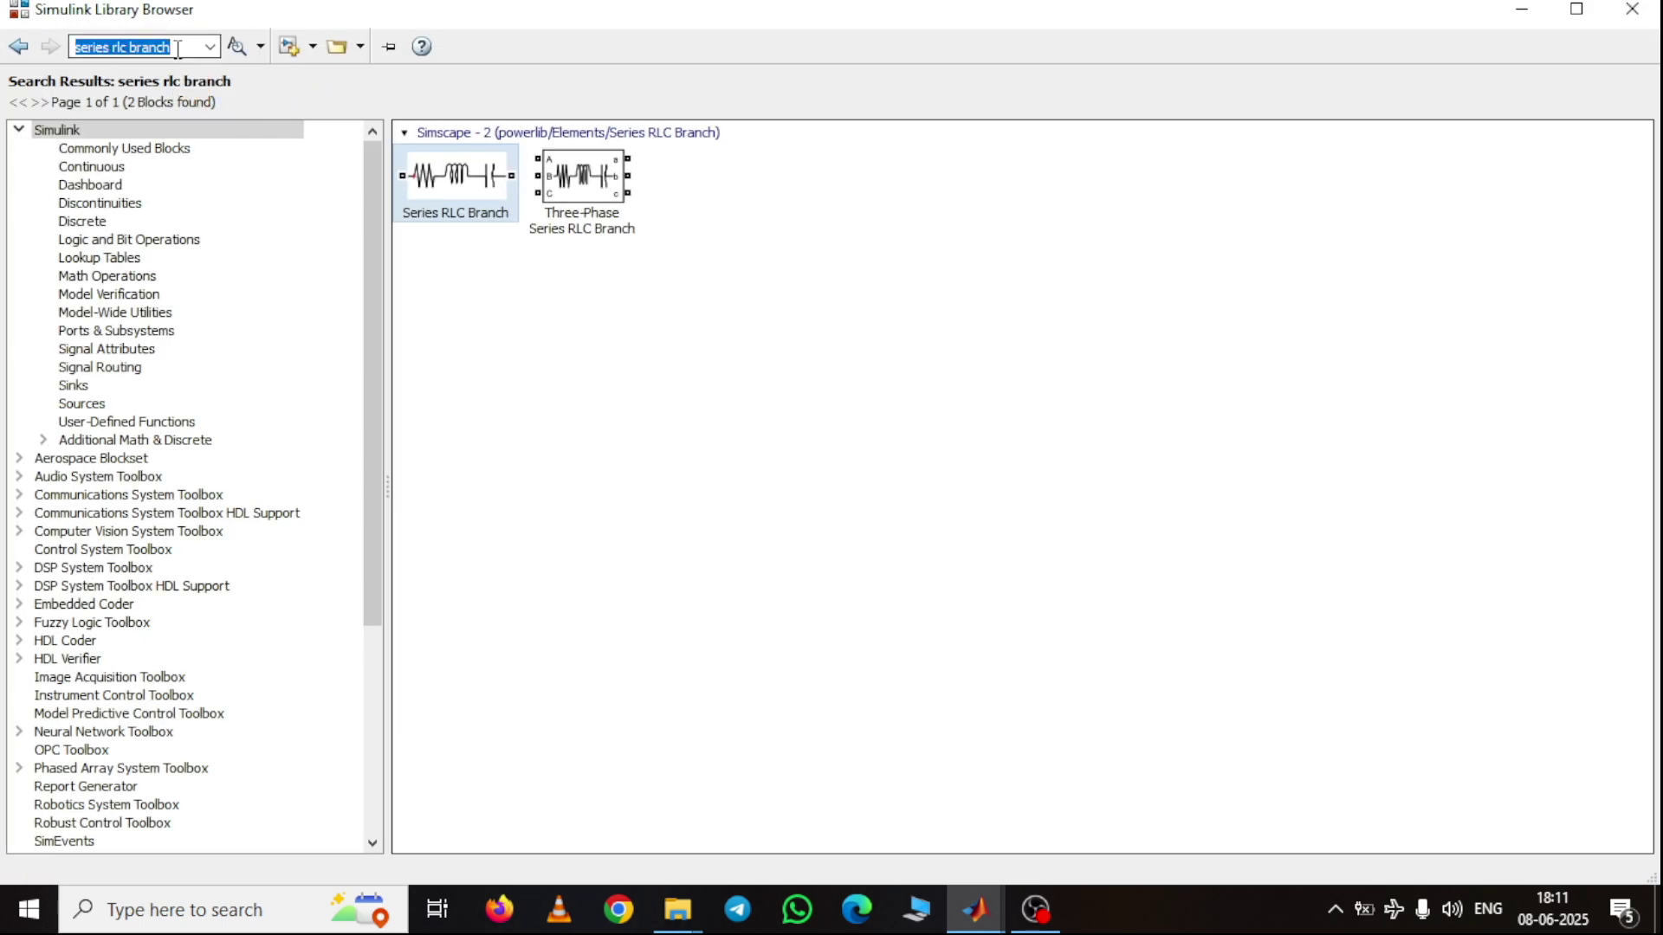
{"action": "type", "text": "b"}
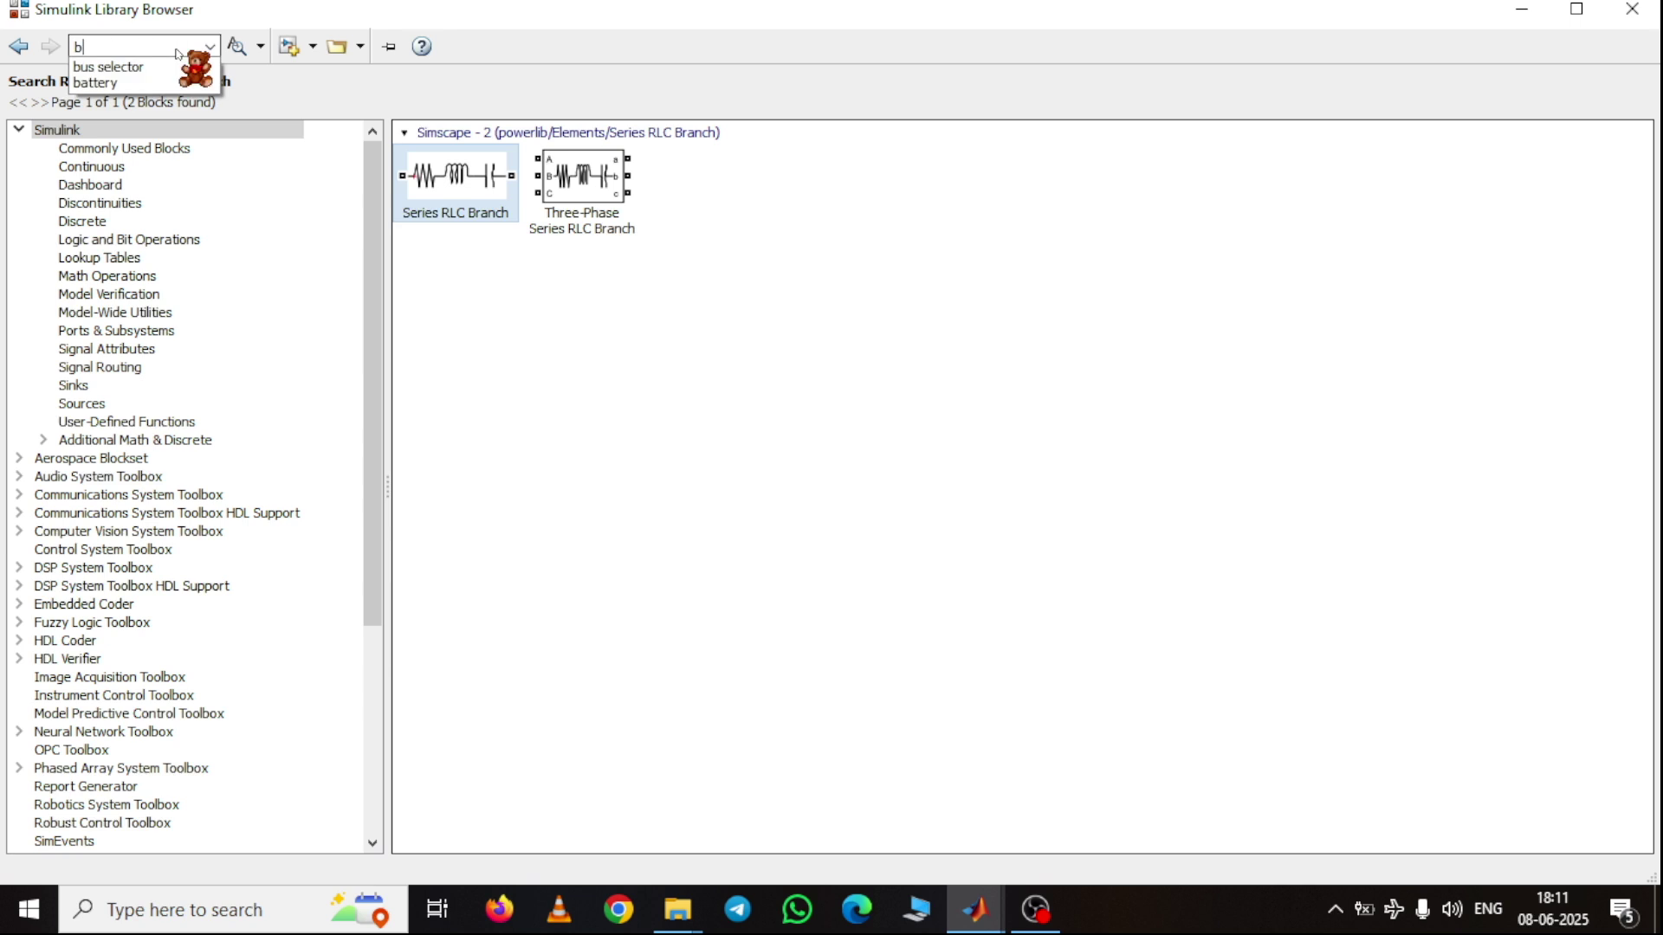
{"action": "type", "text": "attery"}
{"action": "left_click", "coordinate": [234, 46]}
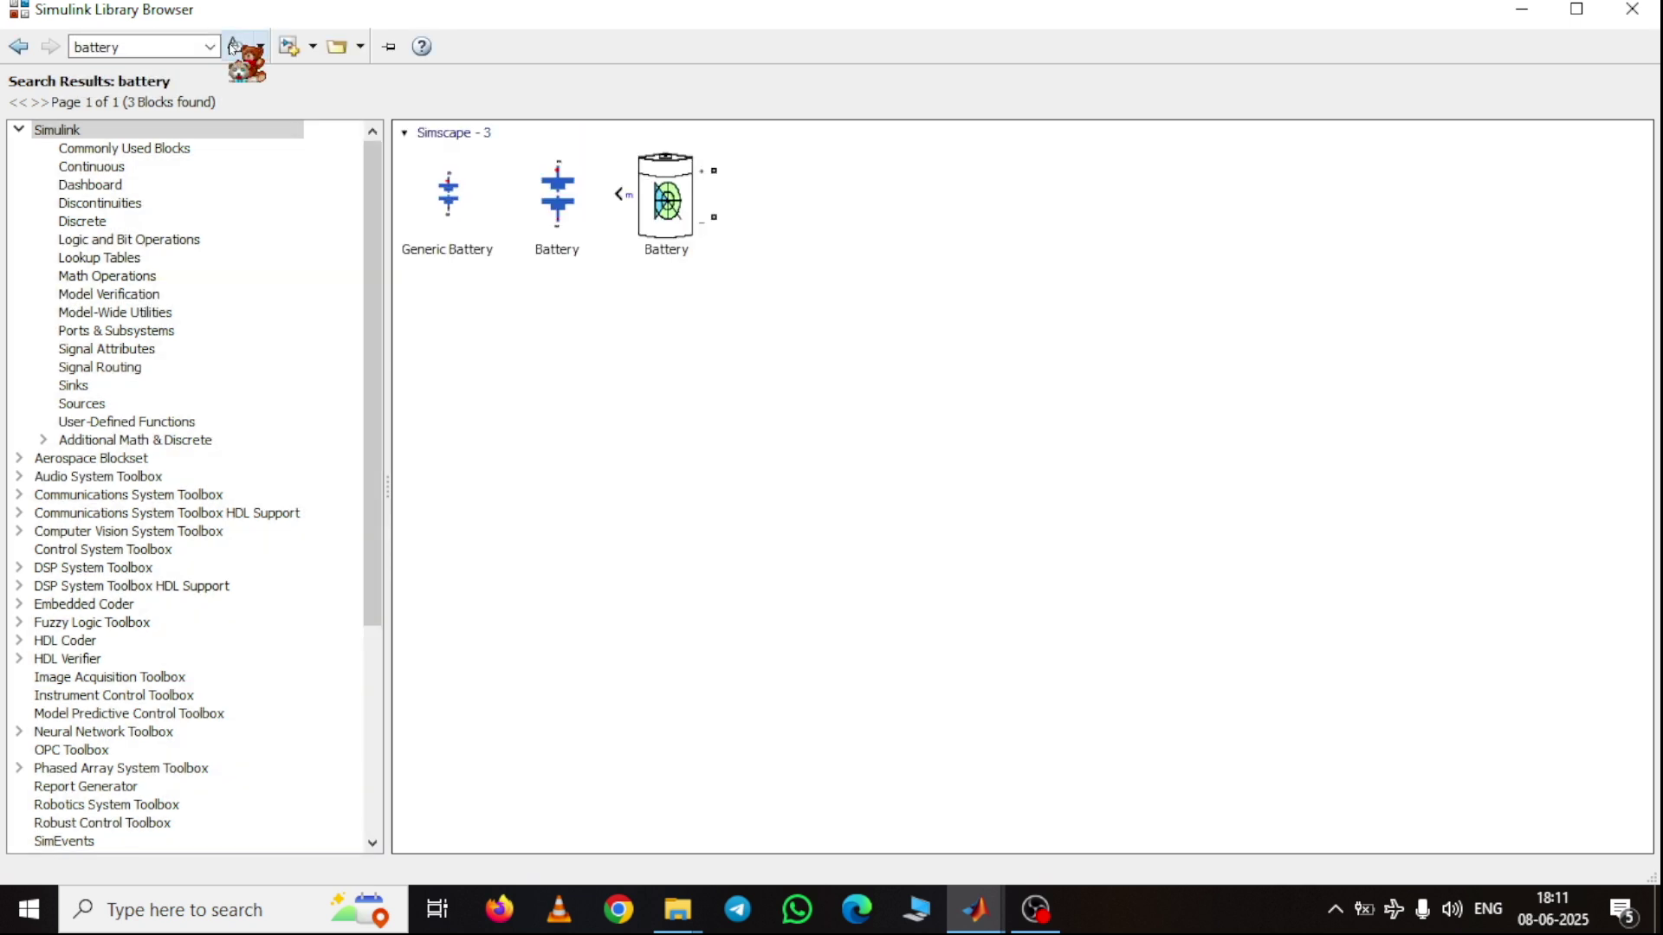
{"action": "left_click", "coordinate": [677, 201]}
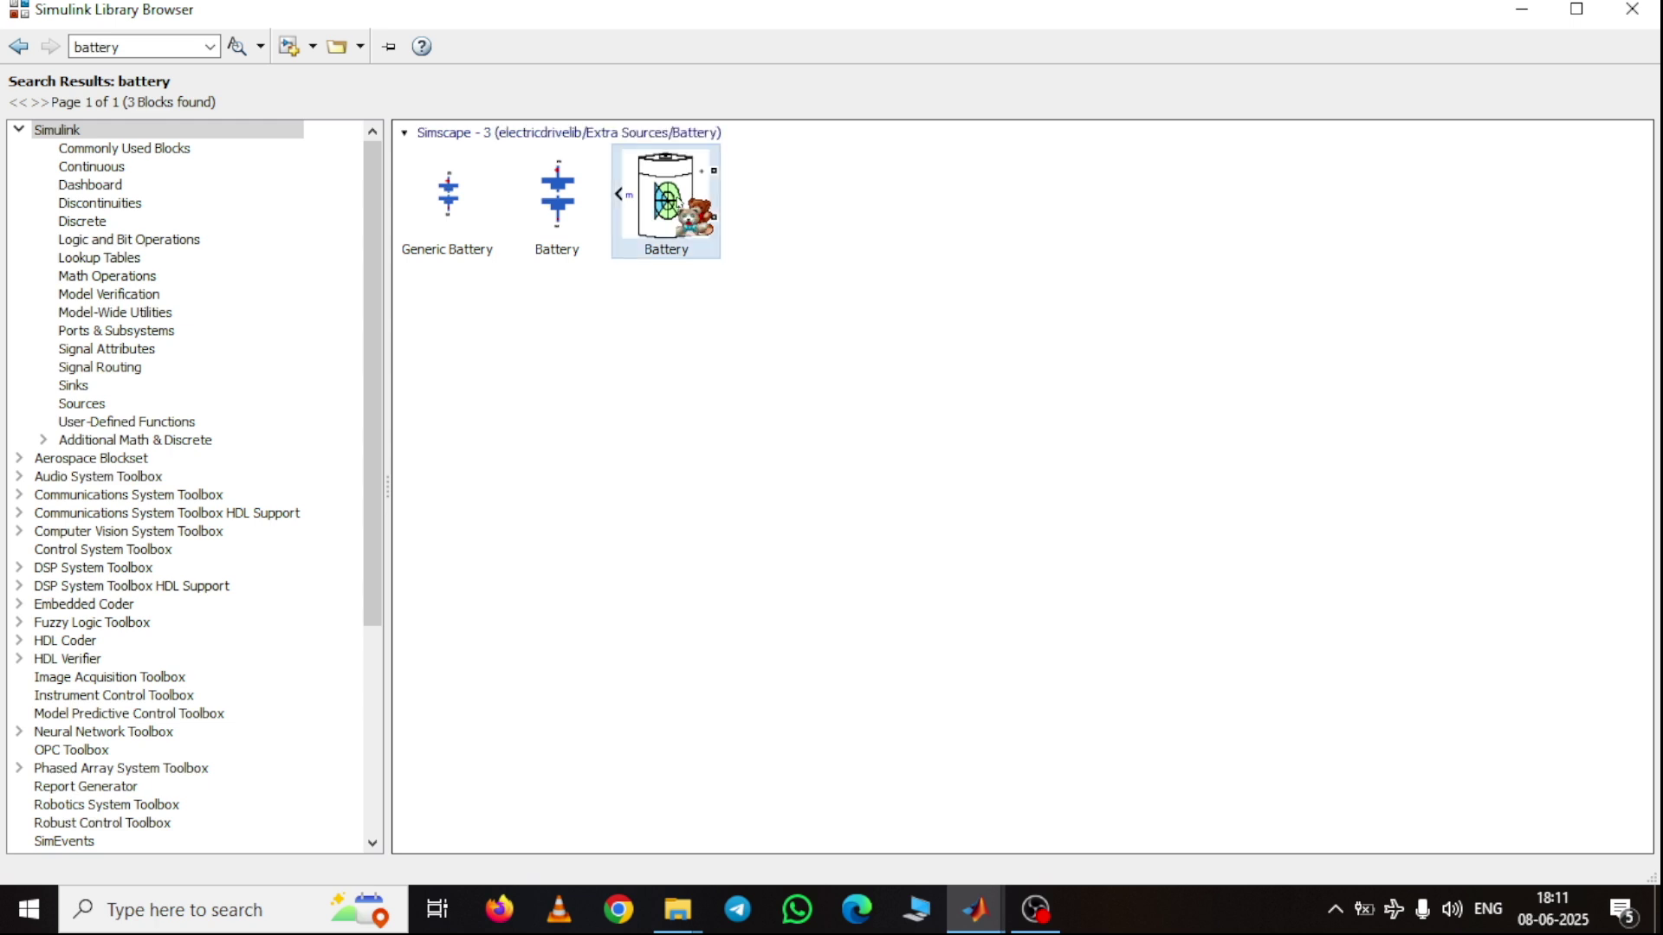
{"action": "right_click", "coordinate": [677, 202]}
{"action": "left_click", "coordinate": [736, 215]}
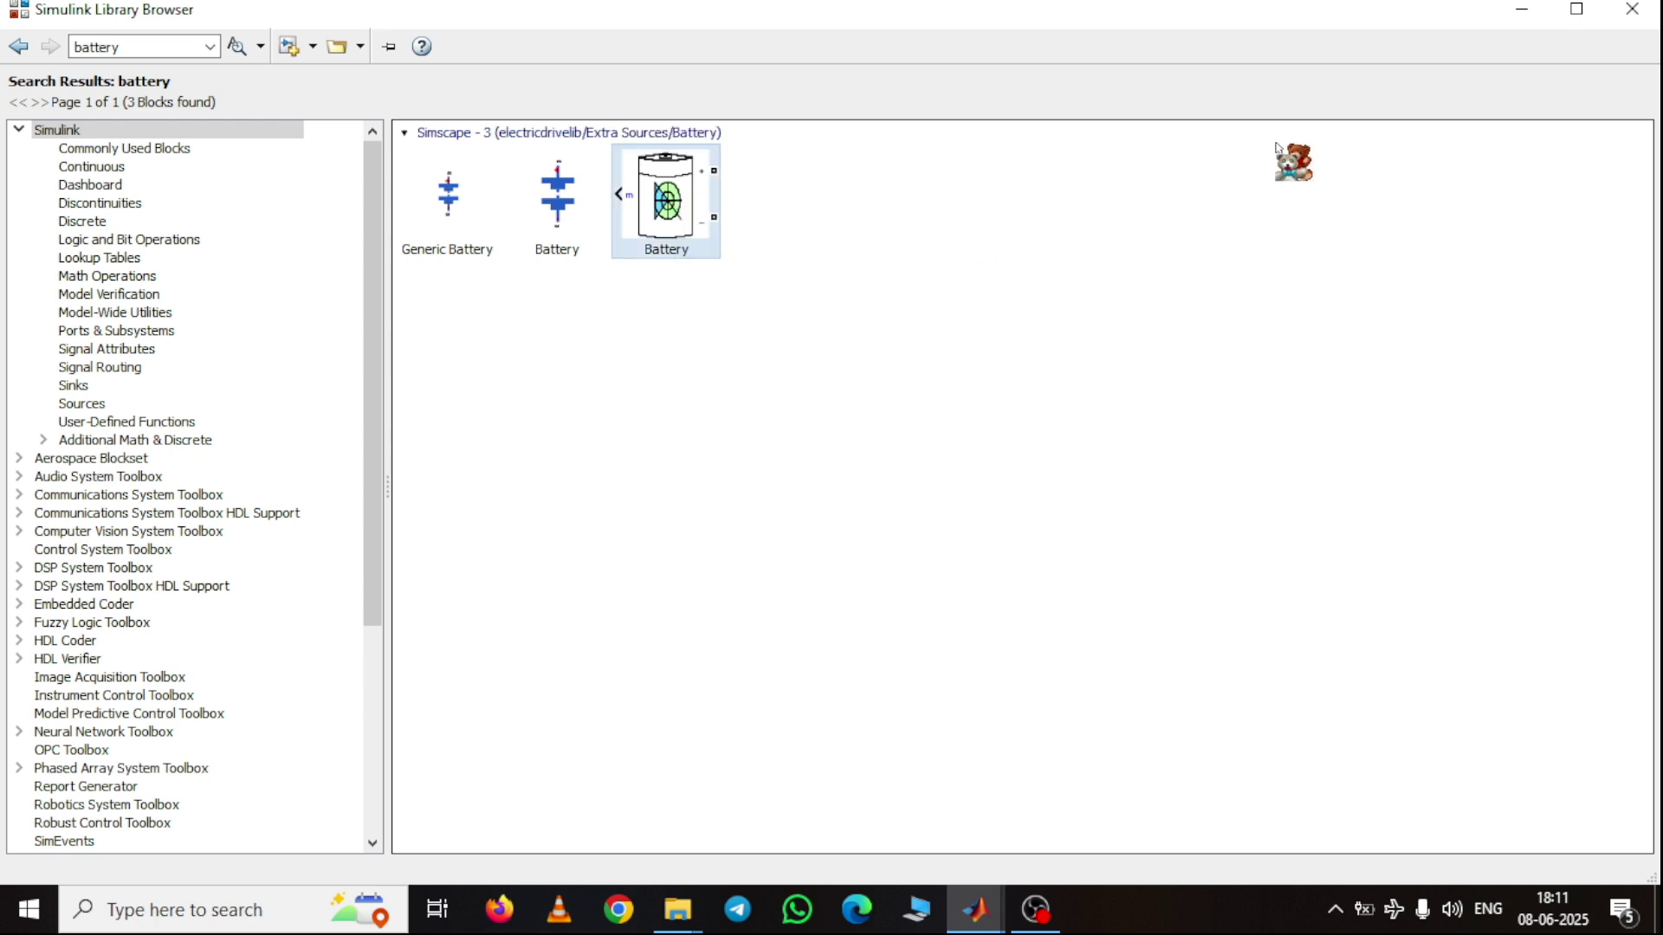
{"action": "left_click", "coordinate": [1522, 11]}
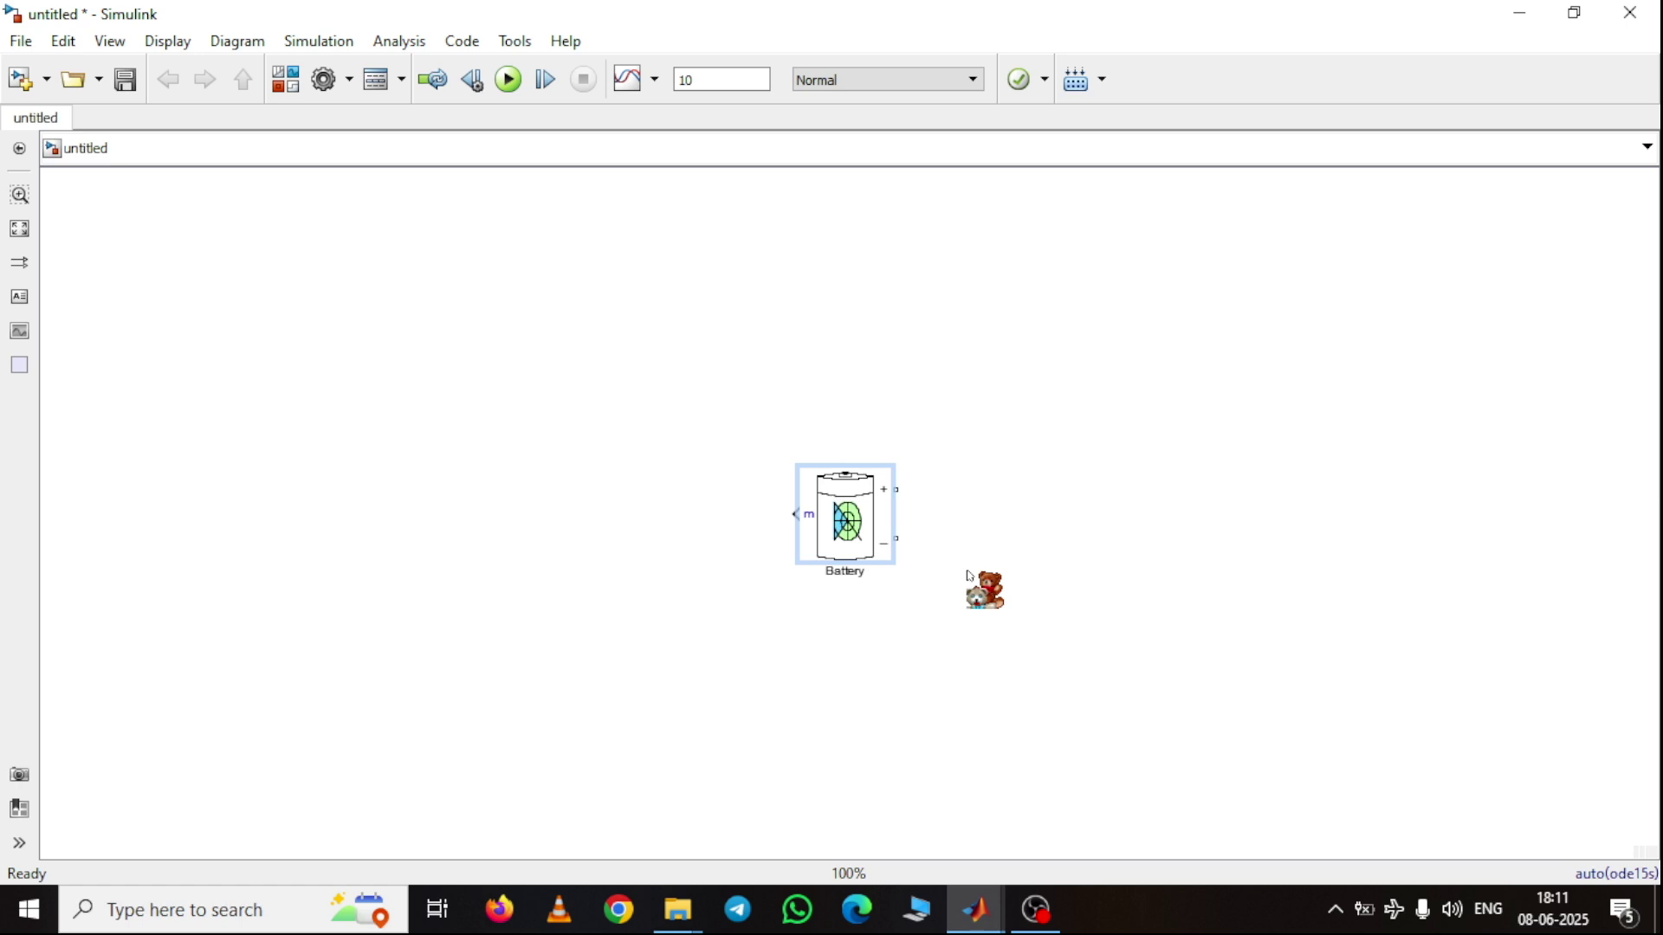
{"action": "scroll", "coordinate": [970, 576], "scroll_direction": "up", "scroll_amount": 3}
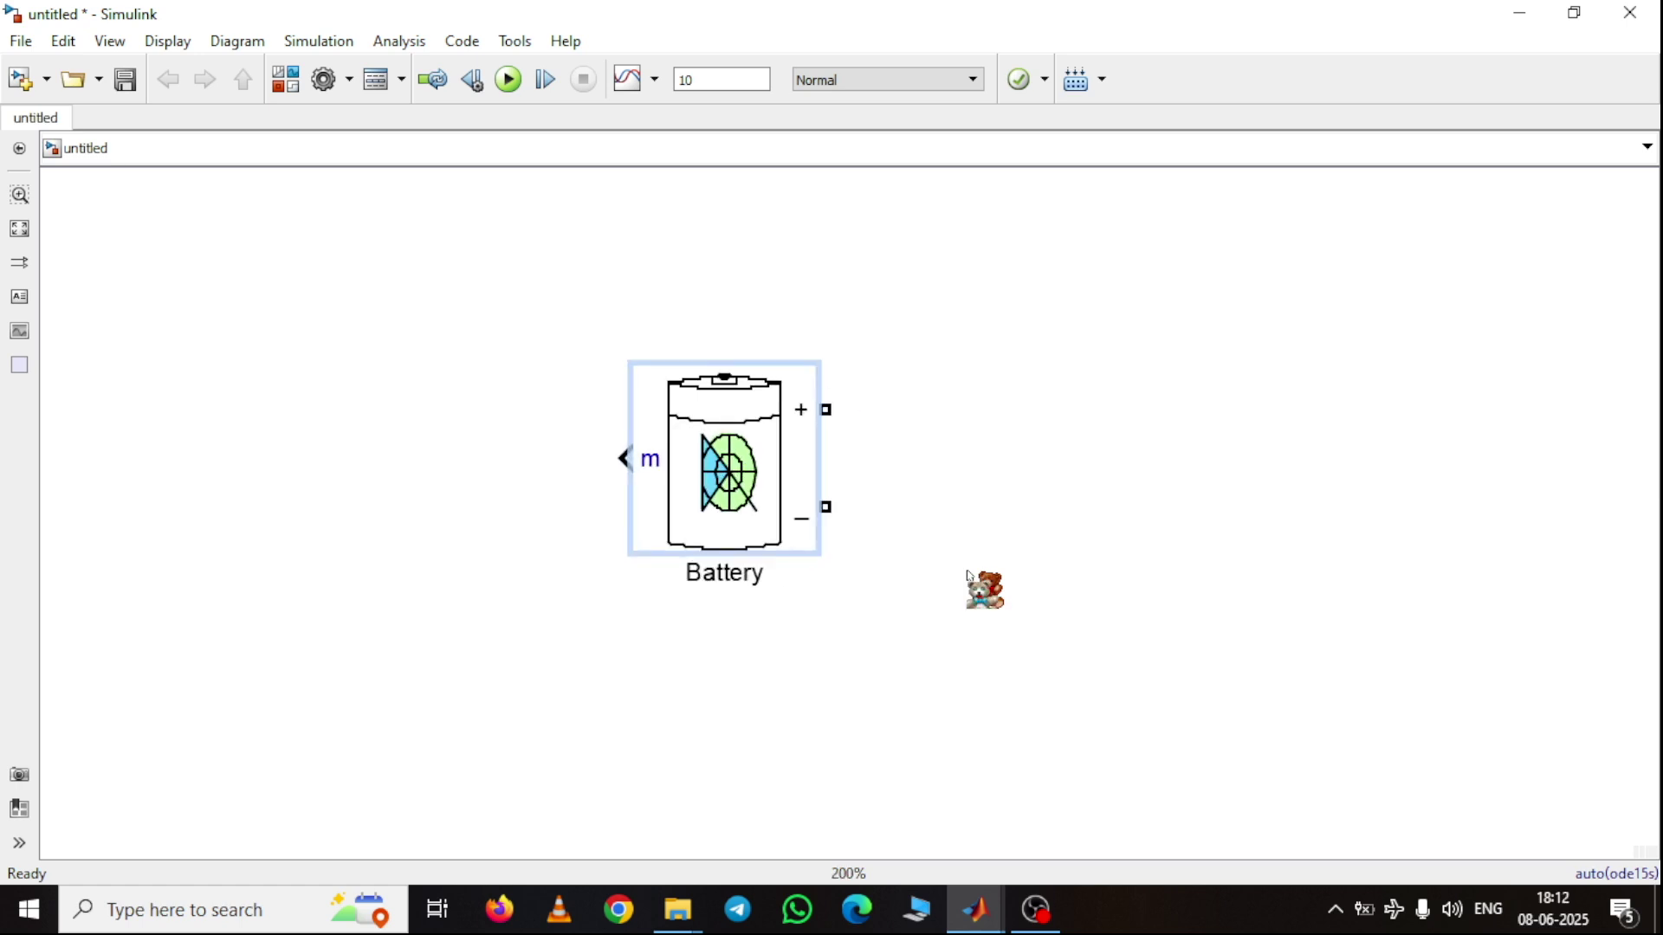
{"action": "left_click", "coordinate": [782, 472]}
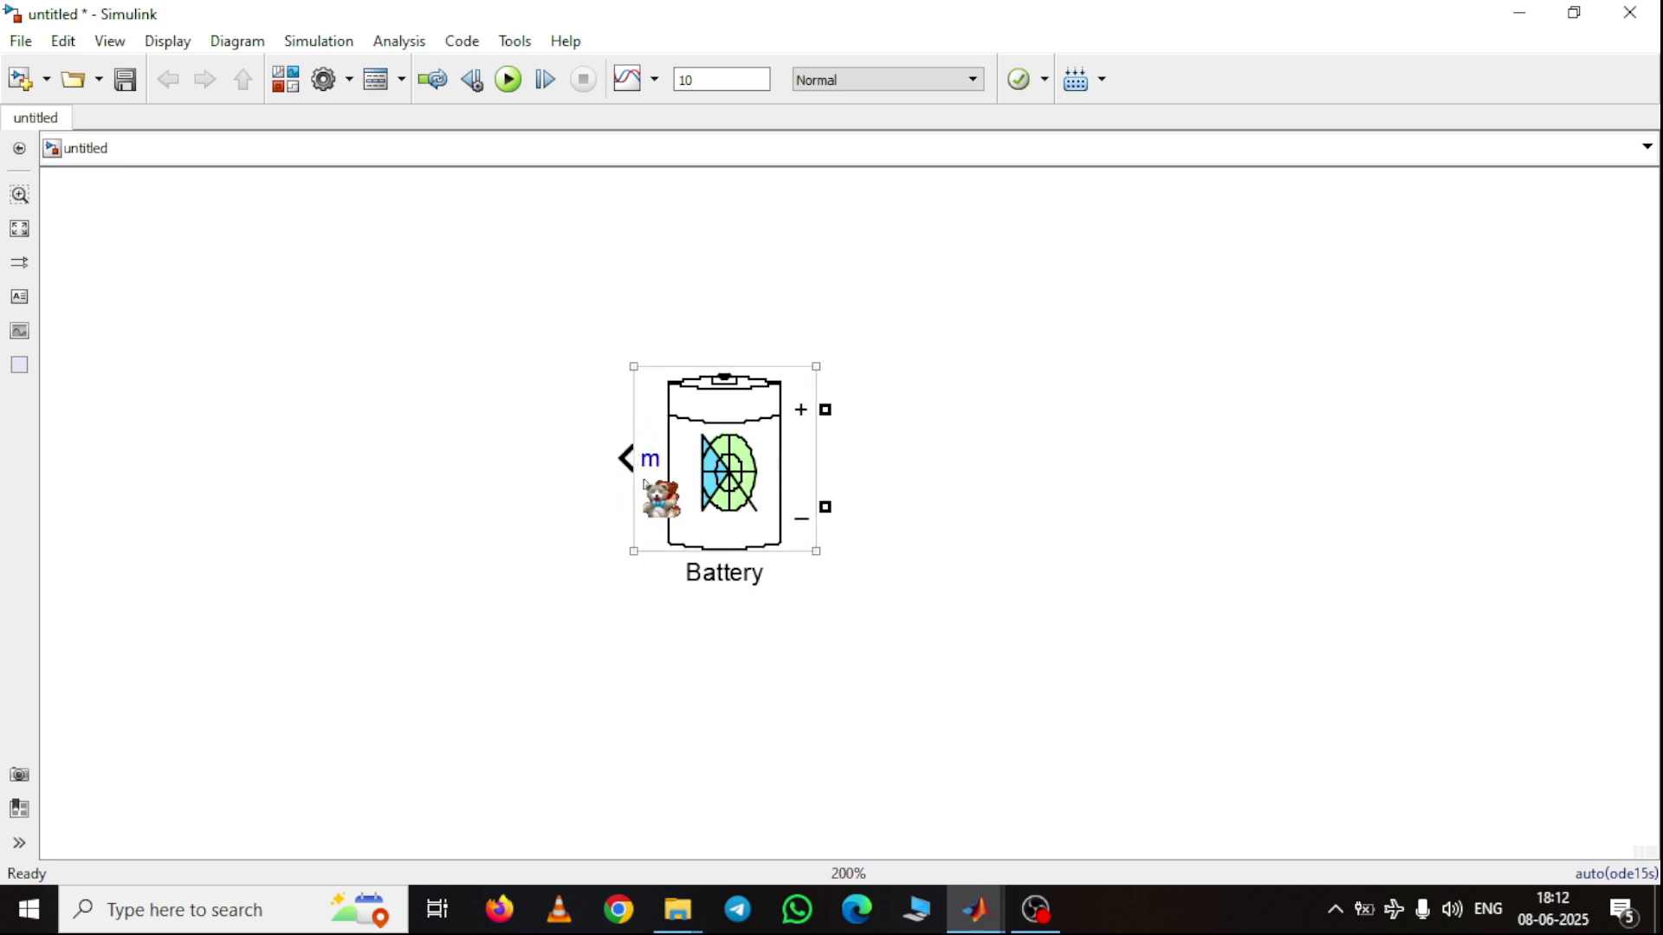
{"action": "left_click", "coordinate": [610, 450]}
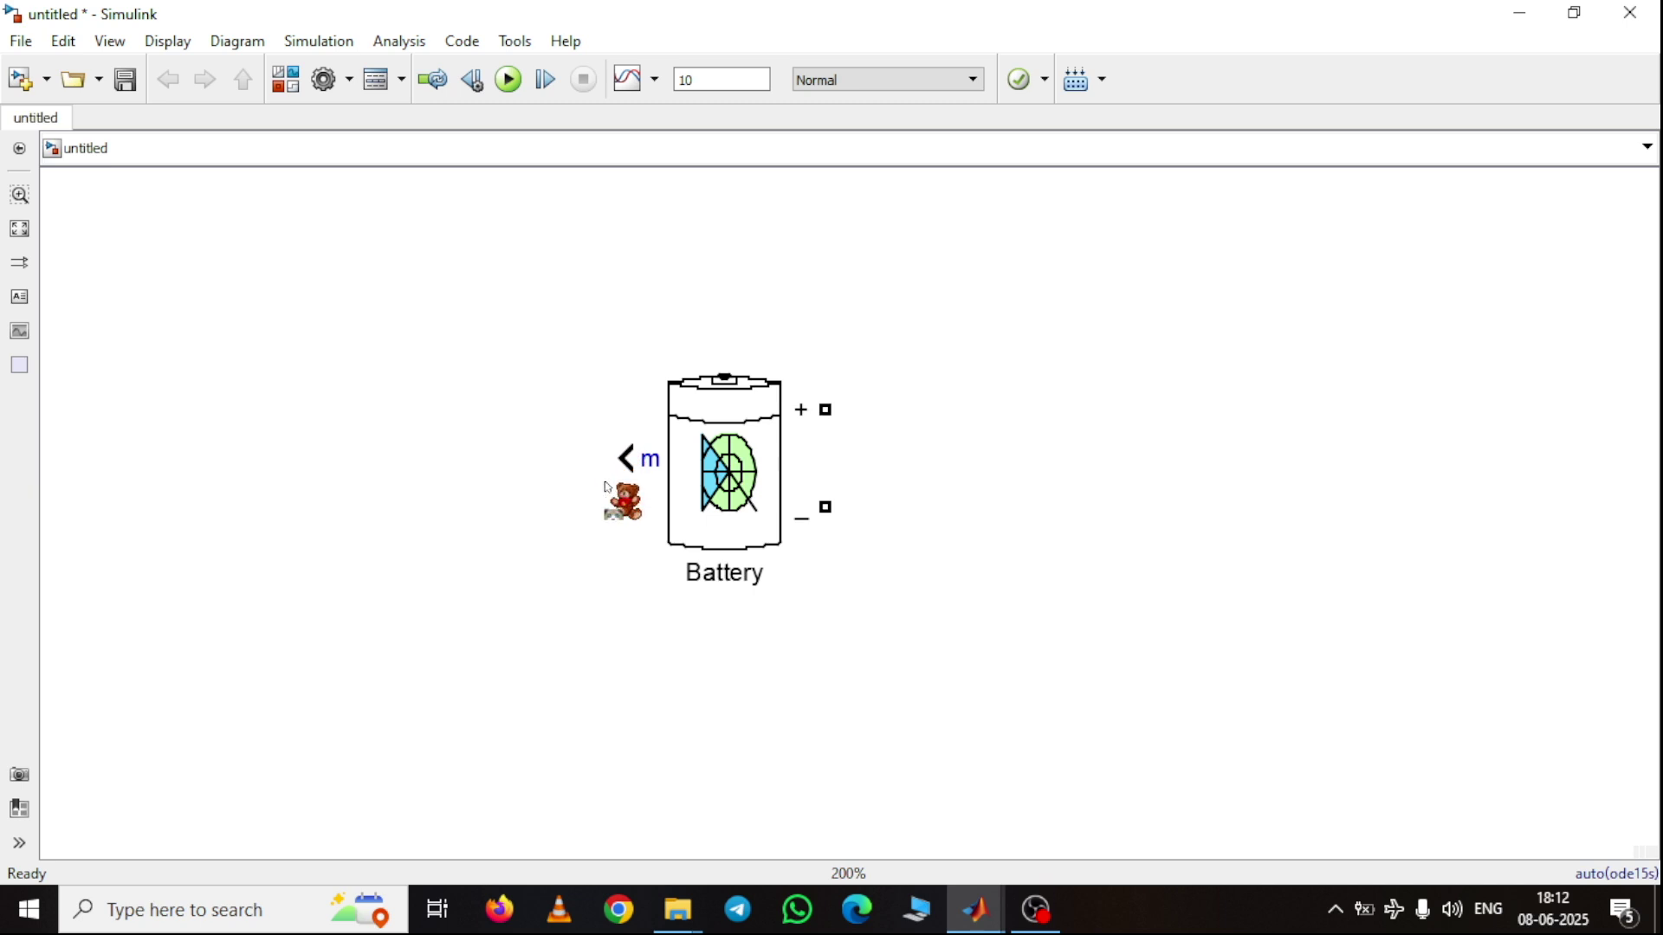
{"action": "left_click", "coordinate": [673, 537]}
{"action": "left_click", "coordinate": [808, 640]}
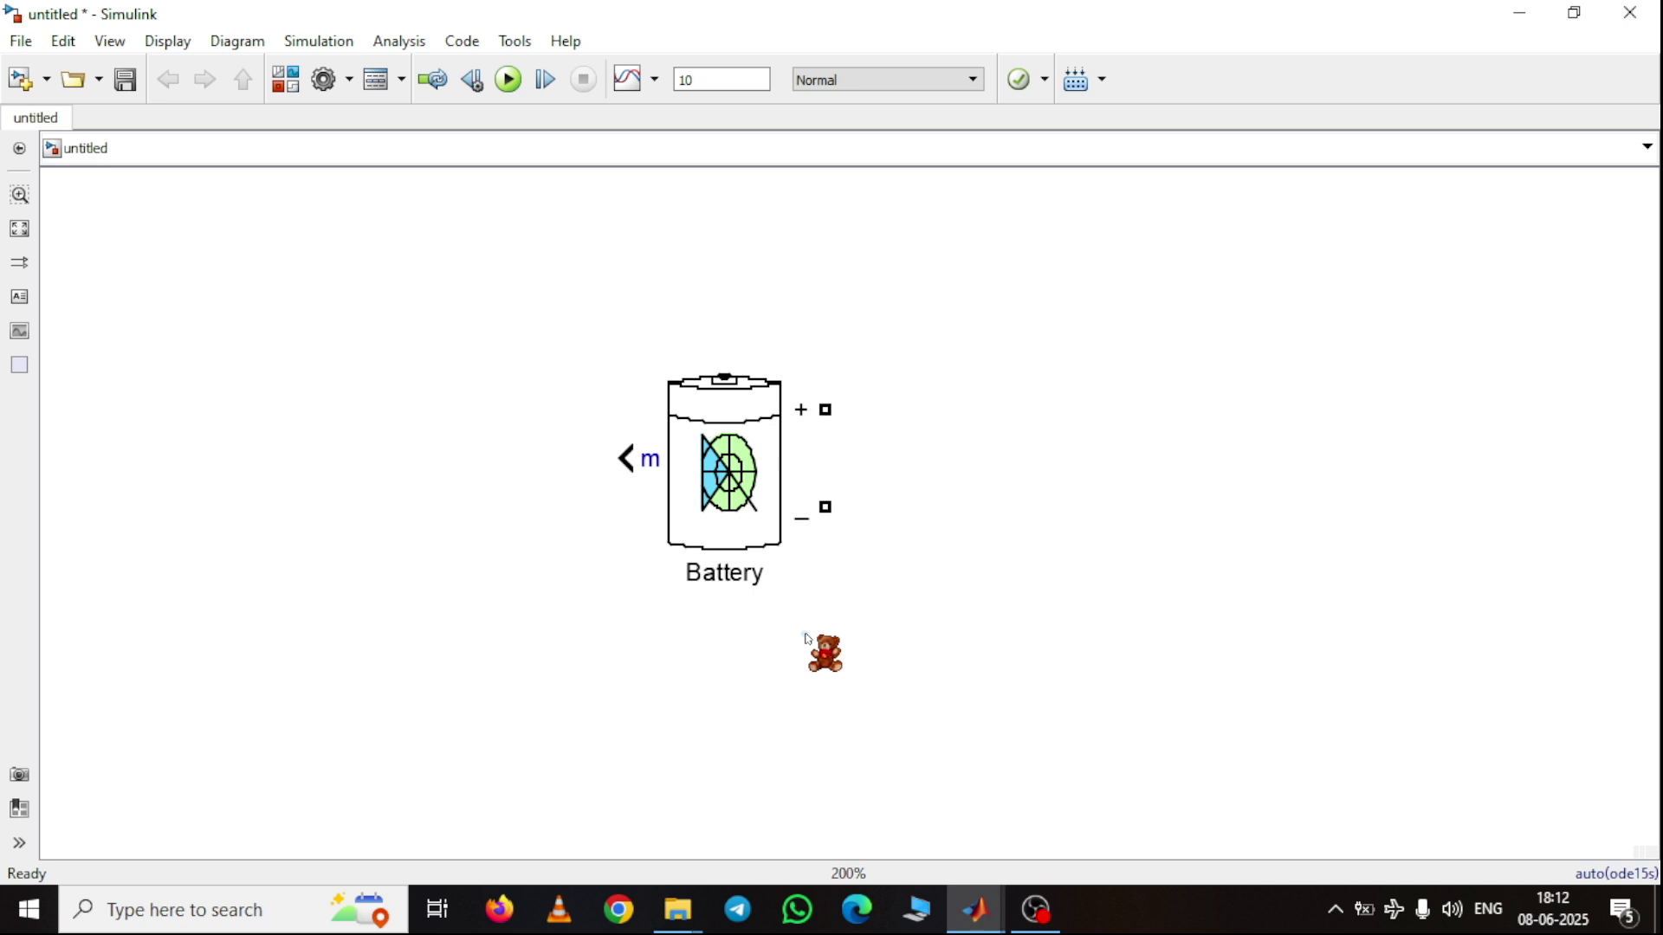
- In the Battery block's parameters, choose the Lithium-Ion type and set the initial state-of-charge to 50%
{"action": "left_click", "coordinate": [738, 480]}
{"action": "double_click", "coordinate": [739, 481]}
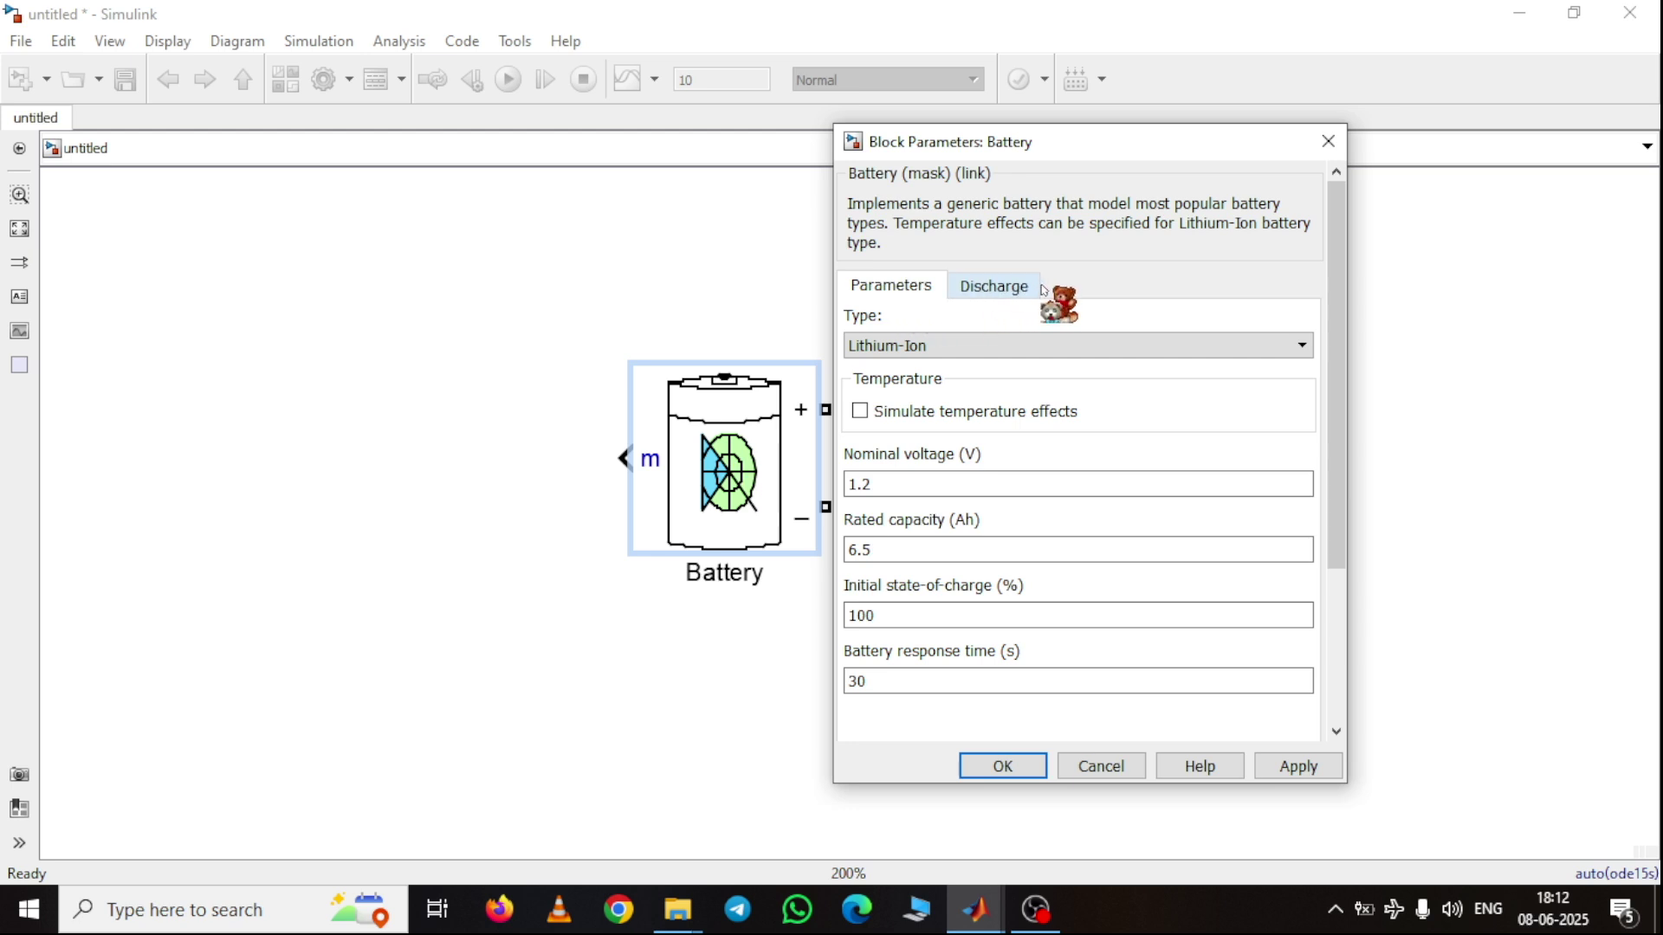
{"action": "left_click", "coordinate": [916, 350]}
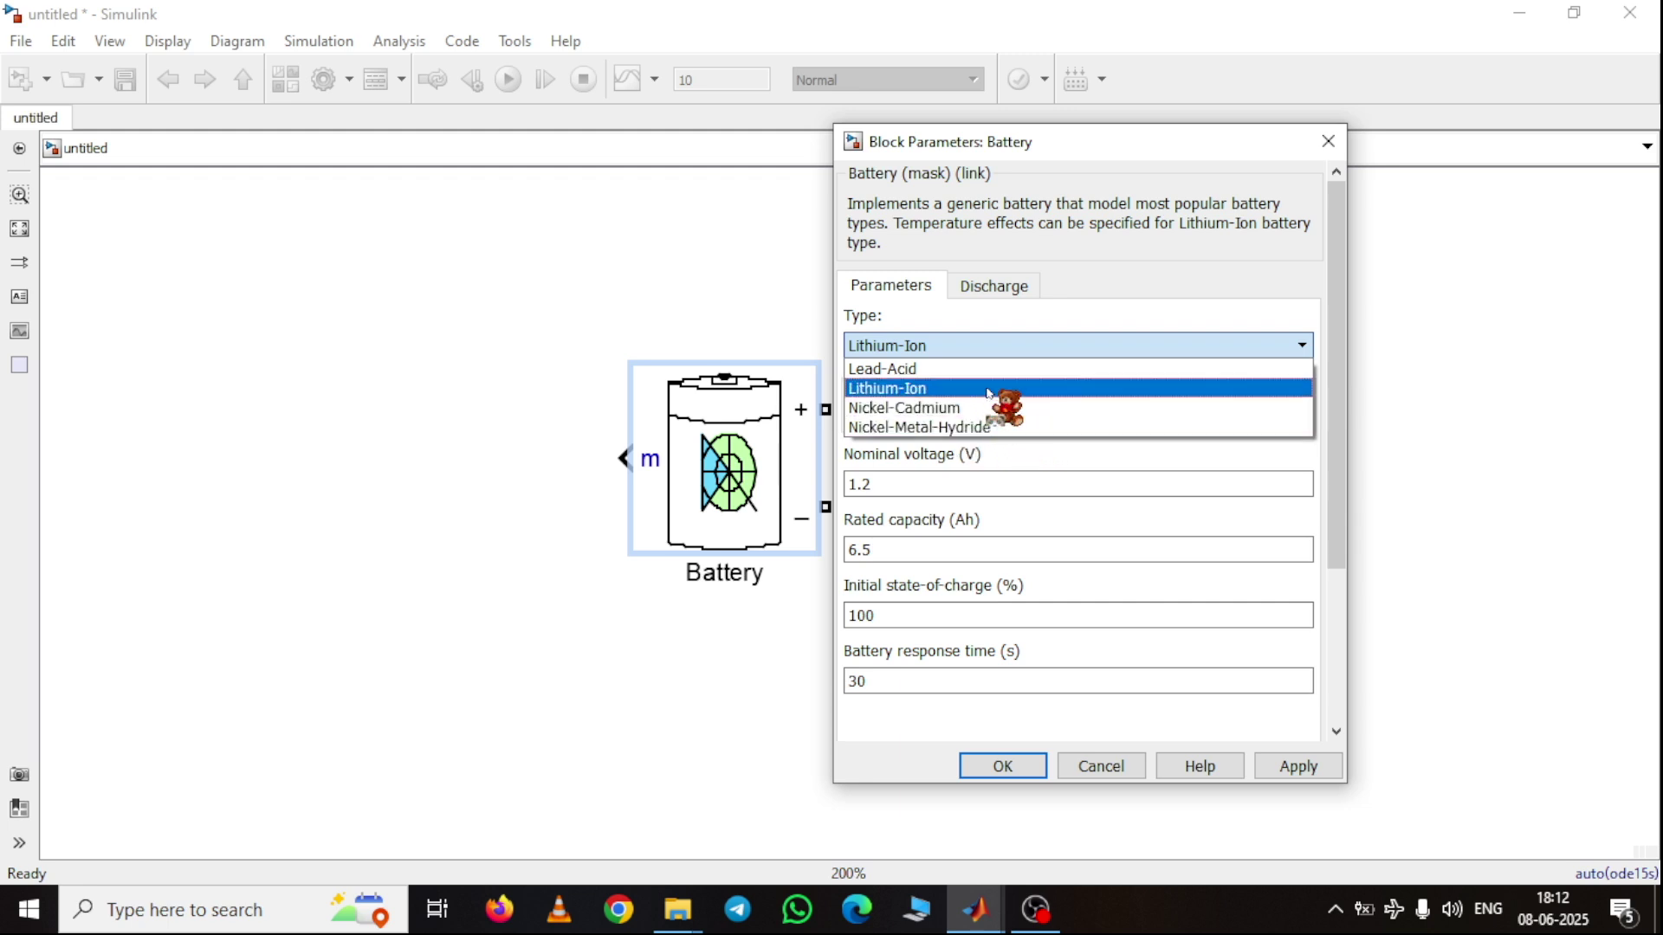
{"action": "left_click", "coordinate": [990, 394]}
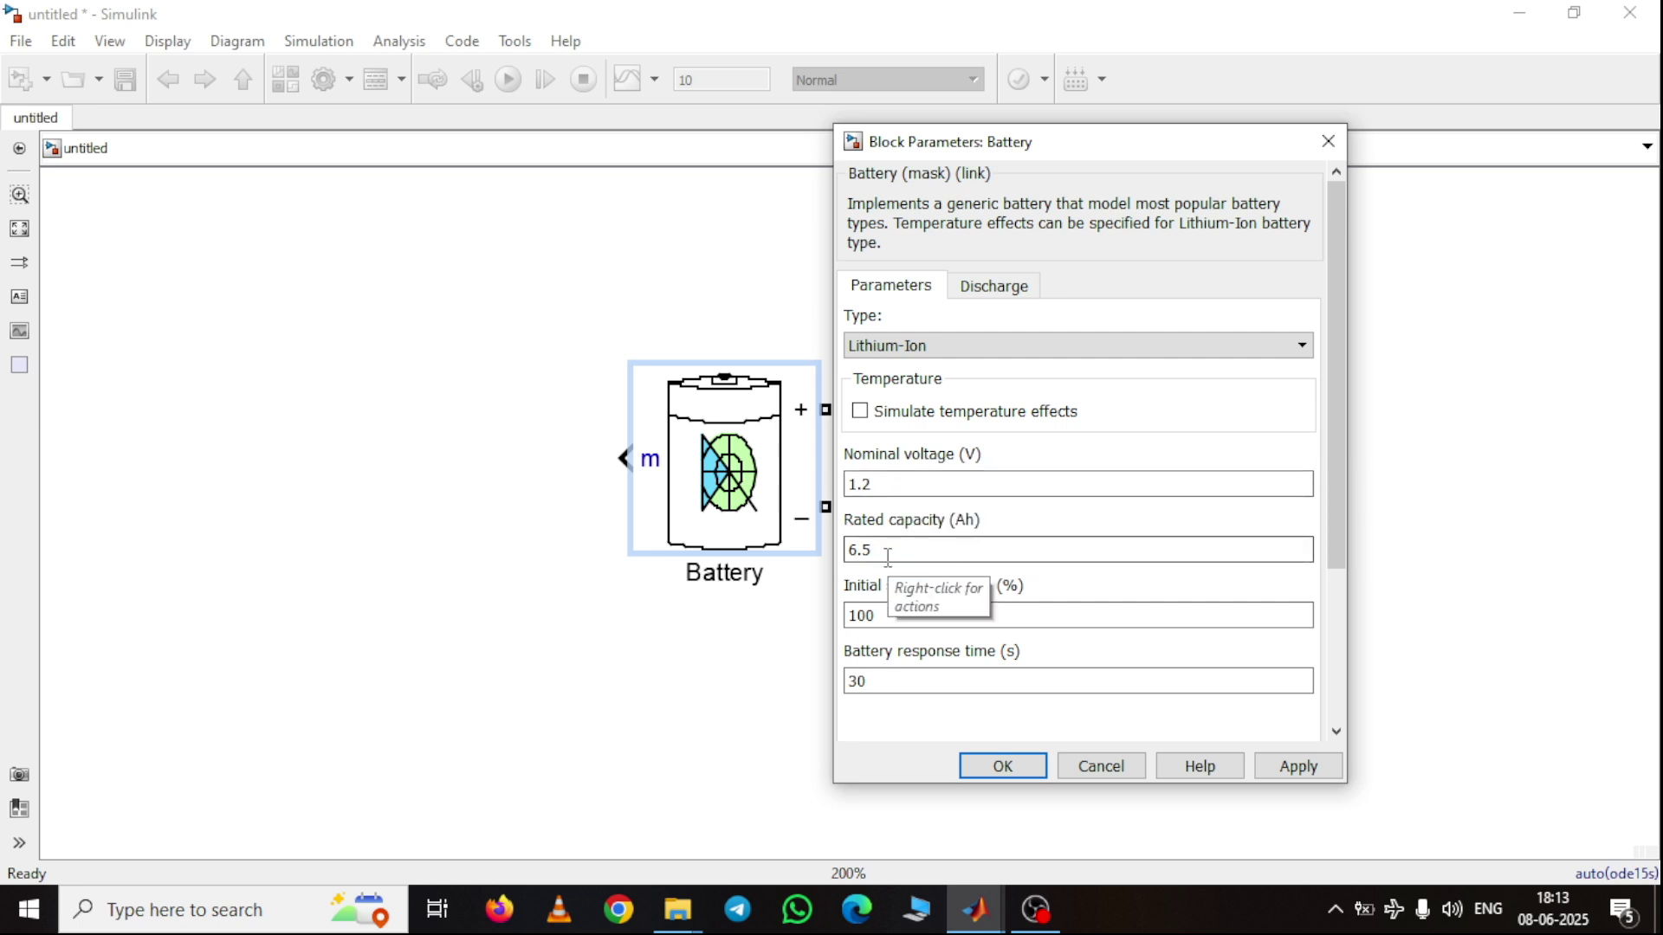
{"action": "double_click", "coordinate": [954, 618]}
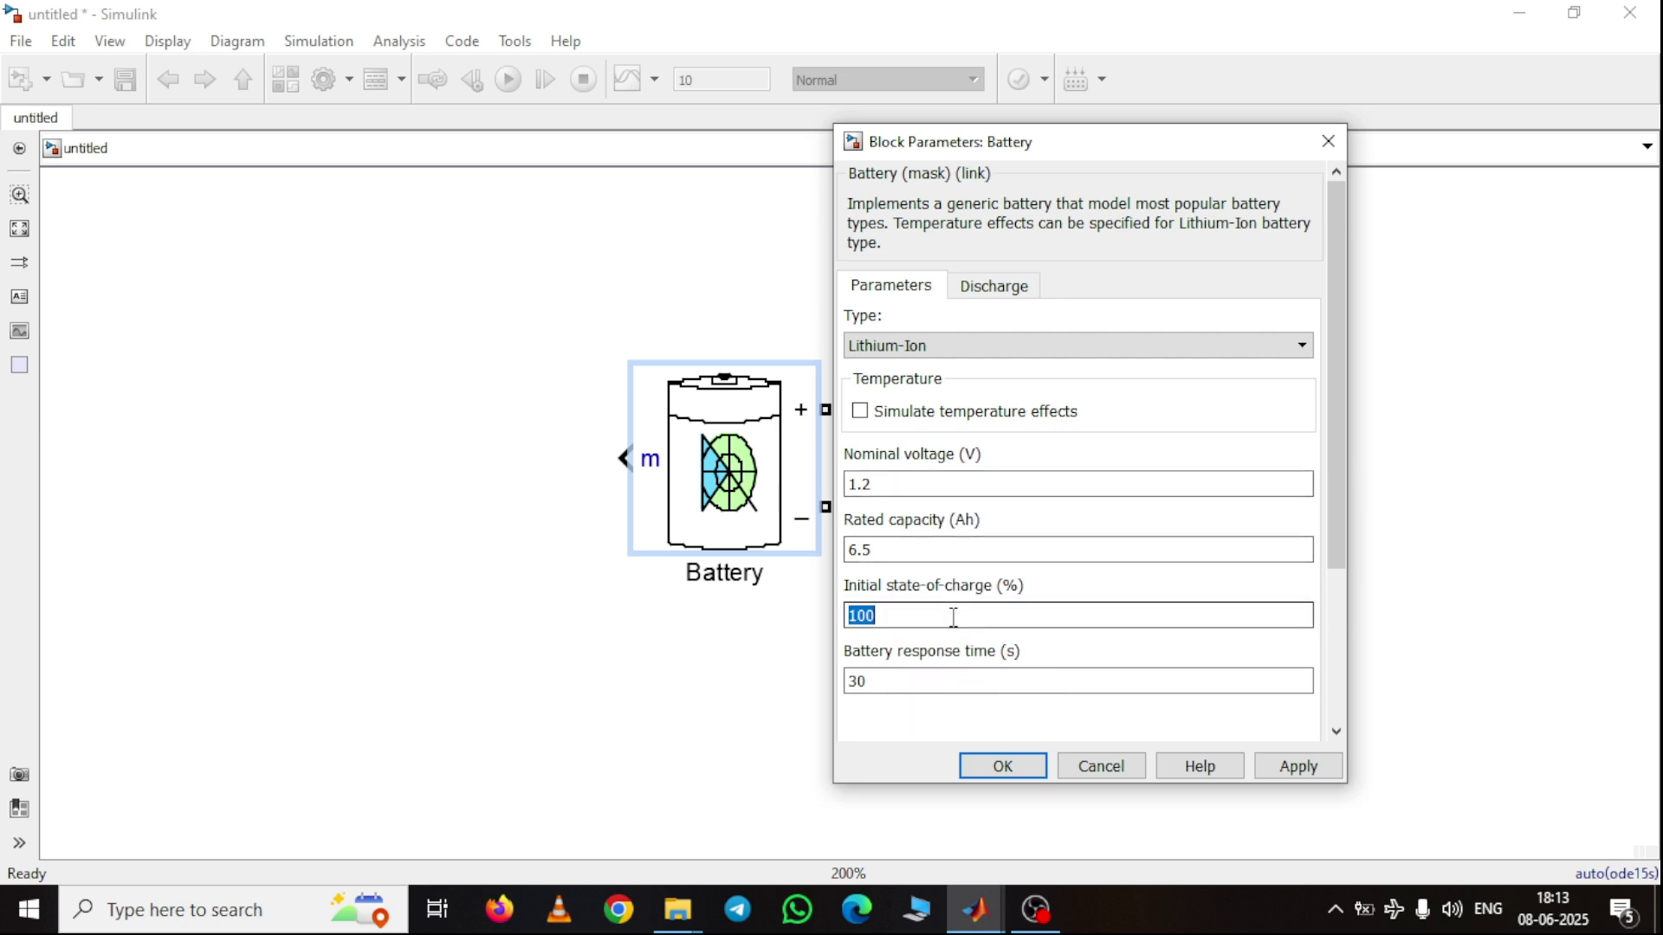
{"action": "type", "text": "50"}
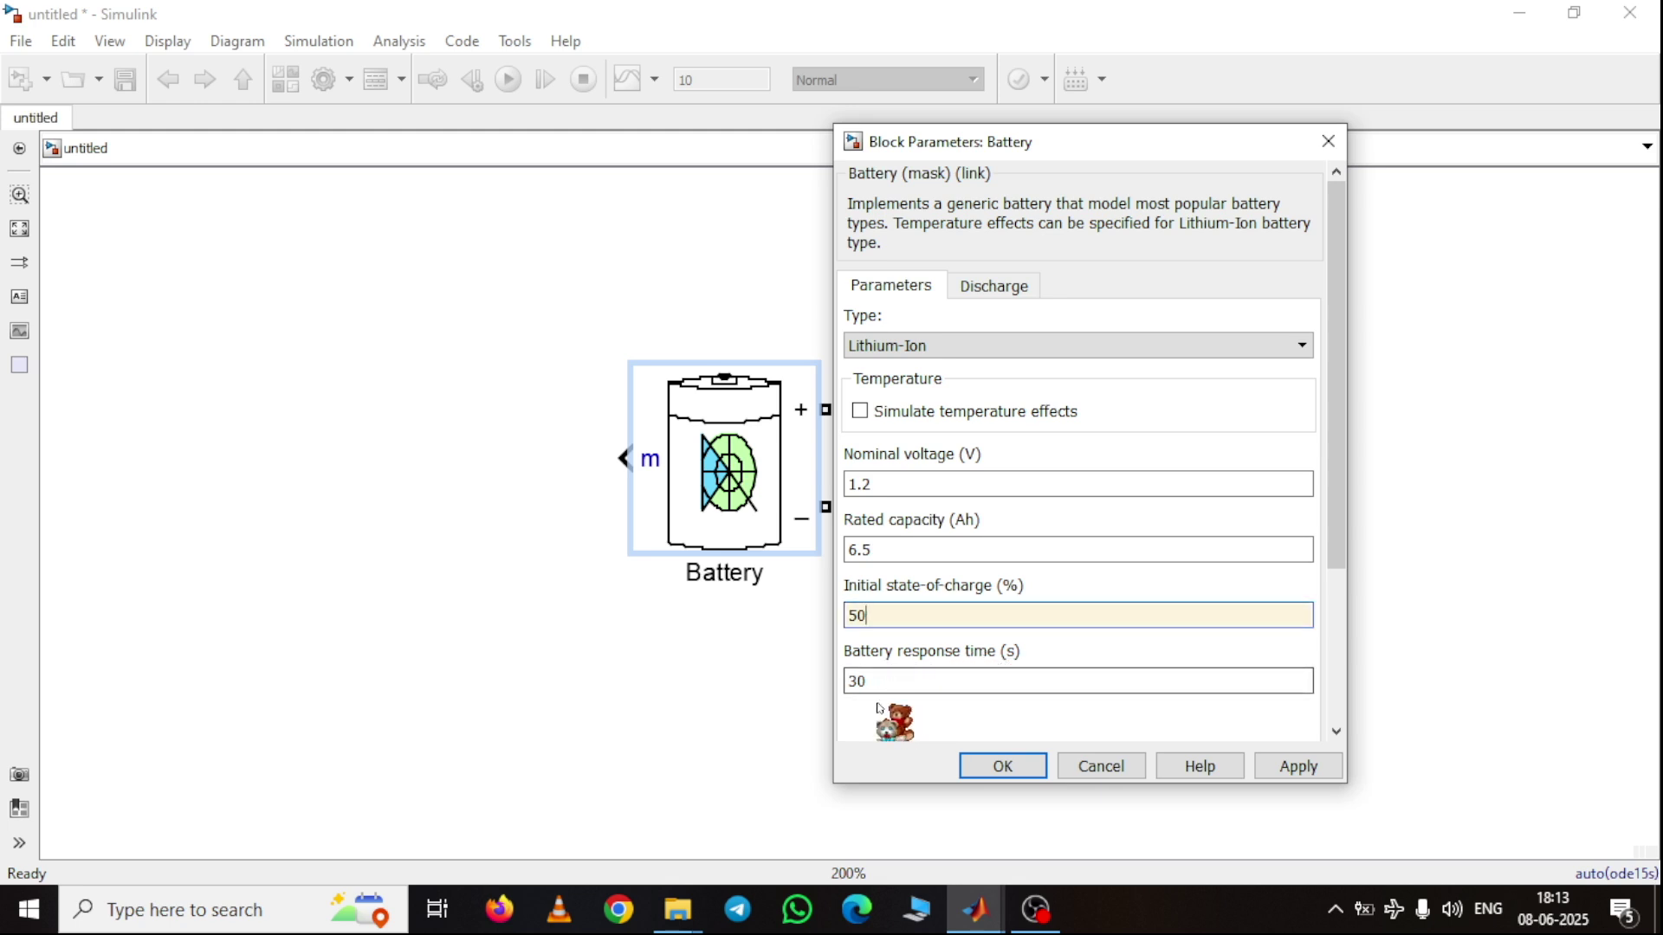
- Review the battery's discharge parameters, plot its discharge characteristics against time, and close the figure
{"action": "left_click", "coordinate": [1015, 291]}
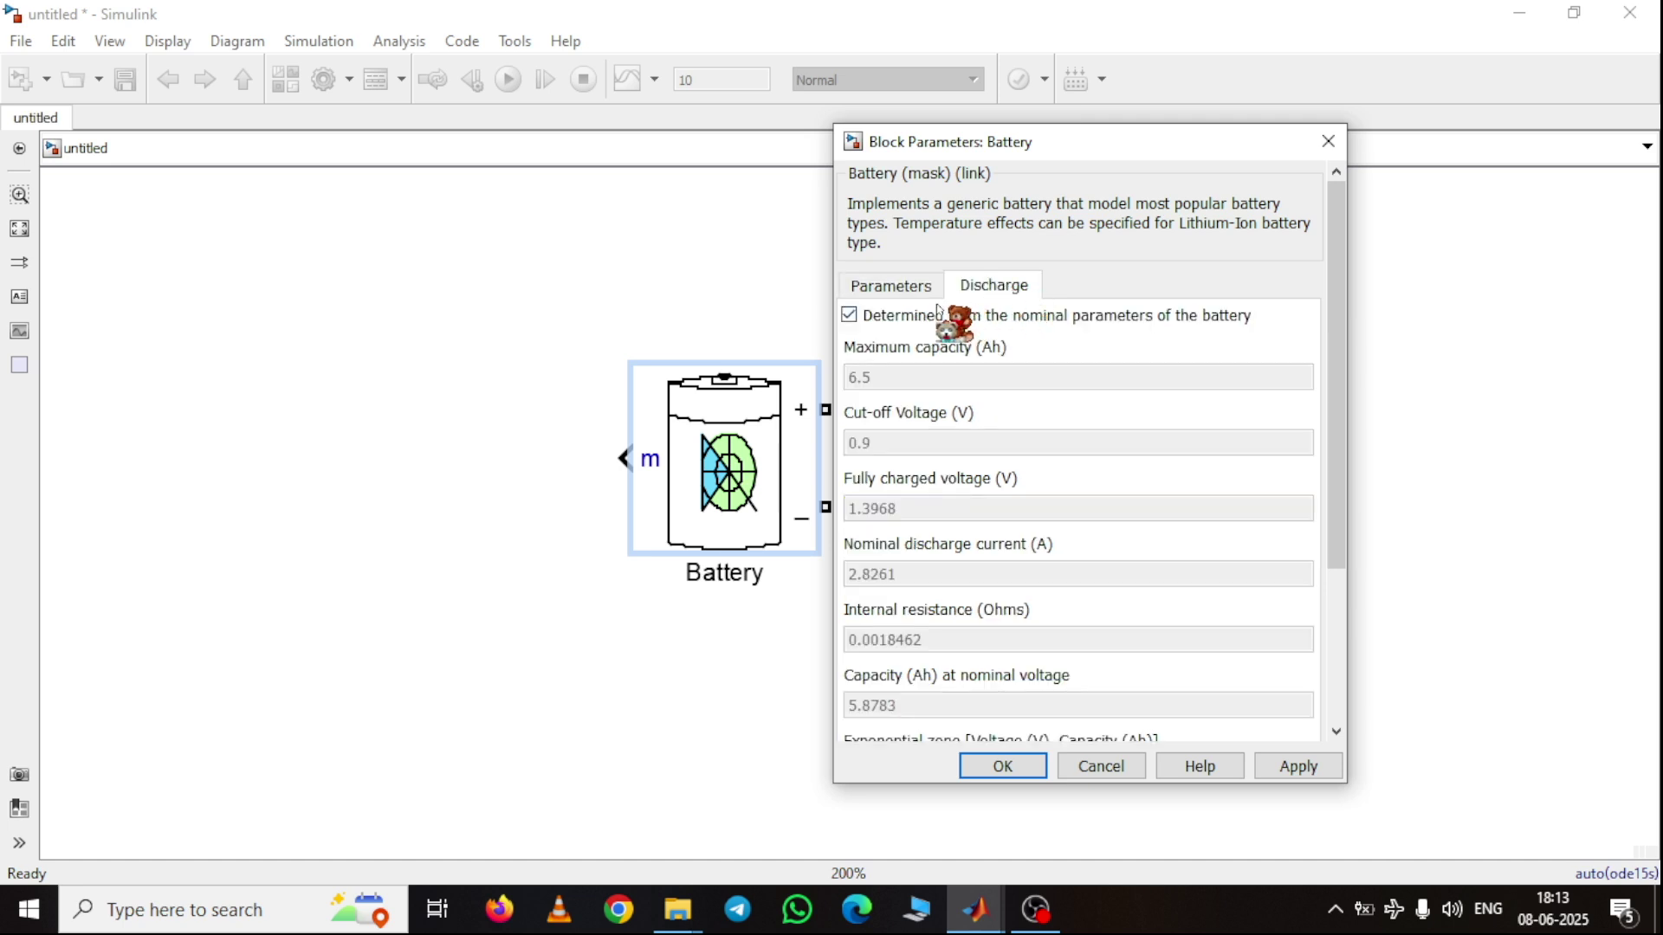
{"action": "left_click", "coordinate": [911, 291]}
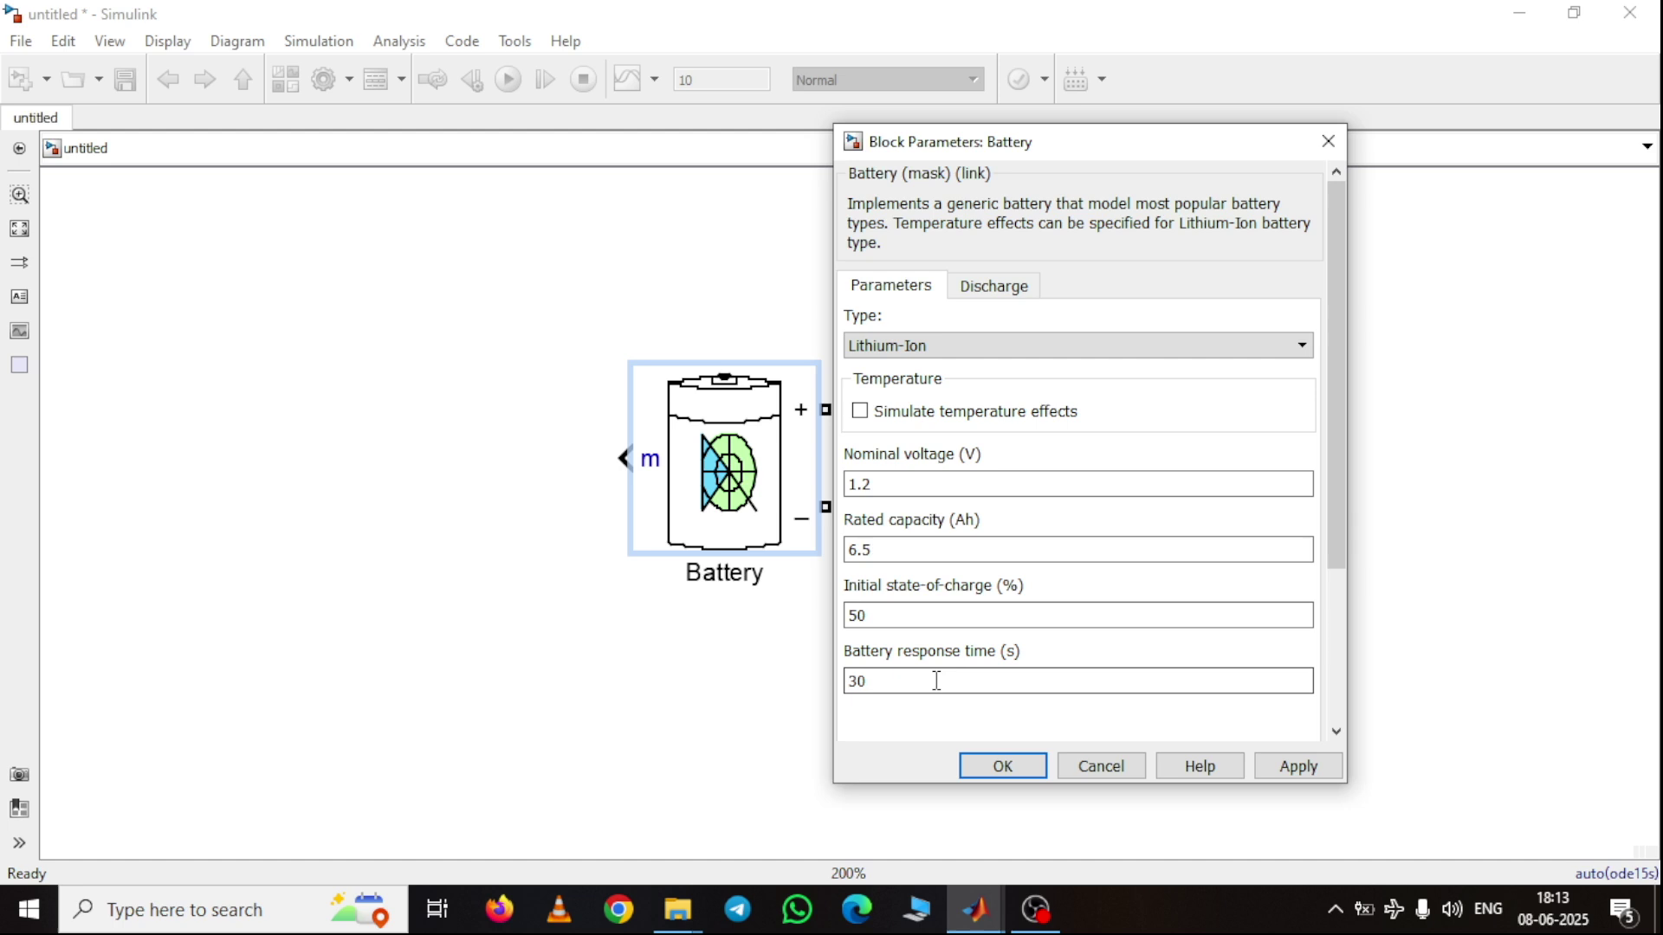
{"action": "left_click", "coordinate": [1000, 290]}
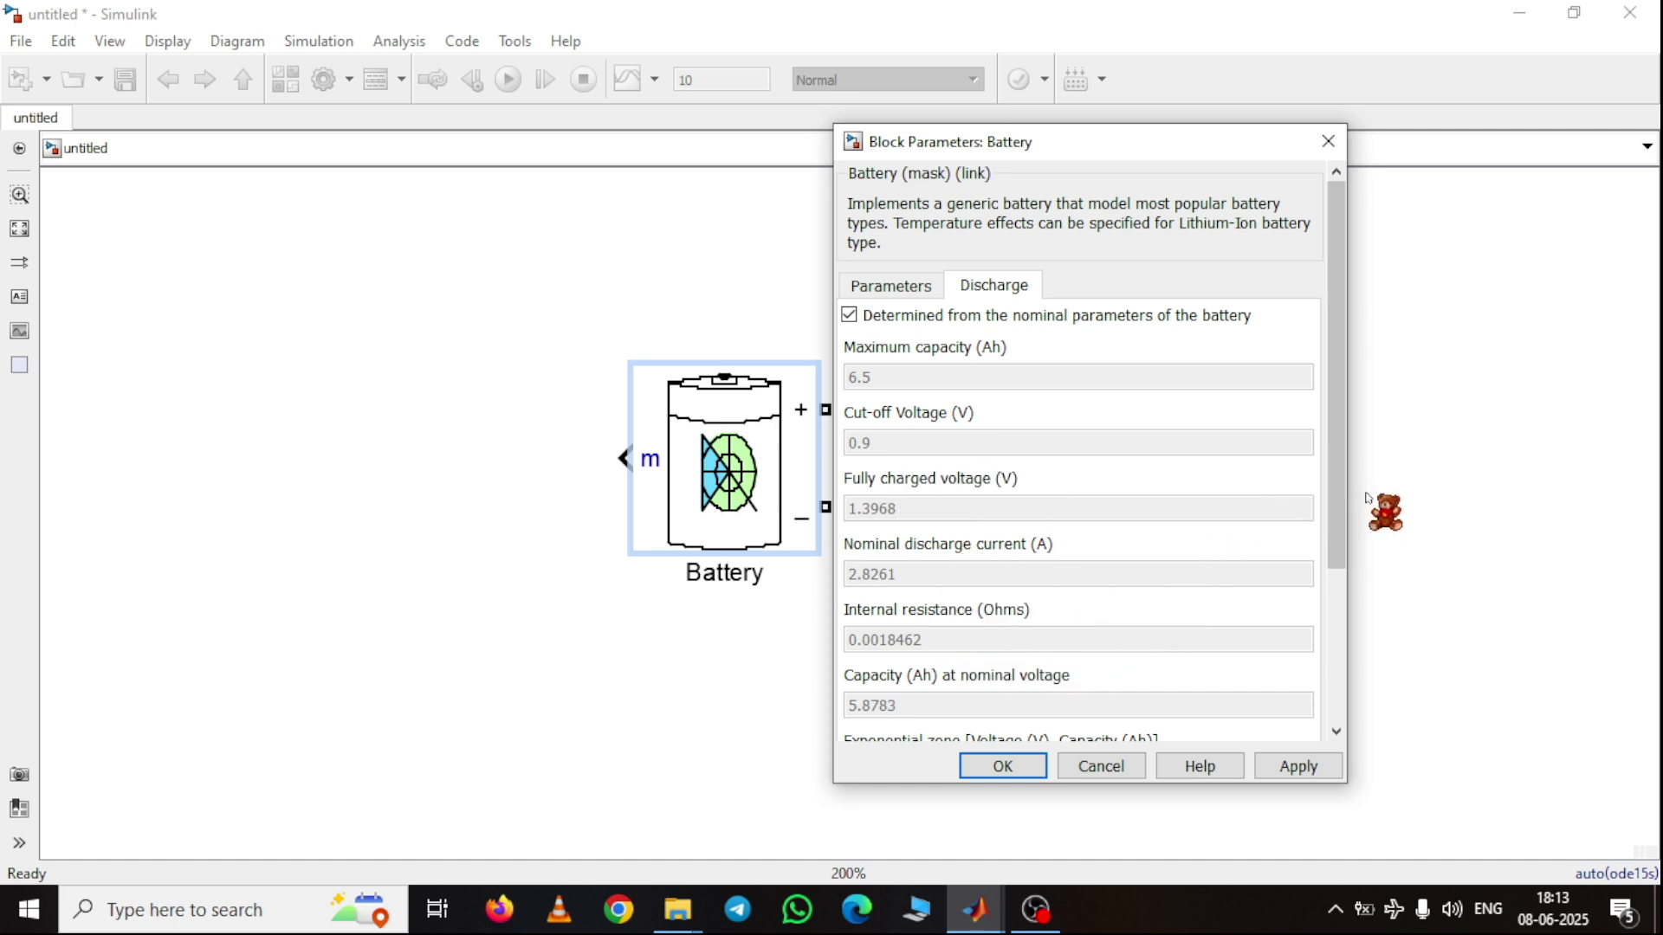
{"action": "left_click_drag", "start_coordinate": [1337, 528], "coordinate": [1334, 639]}
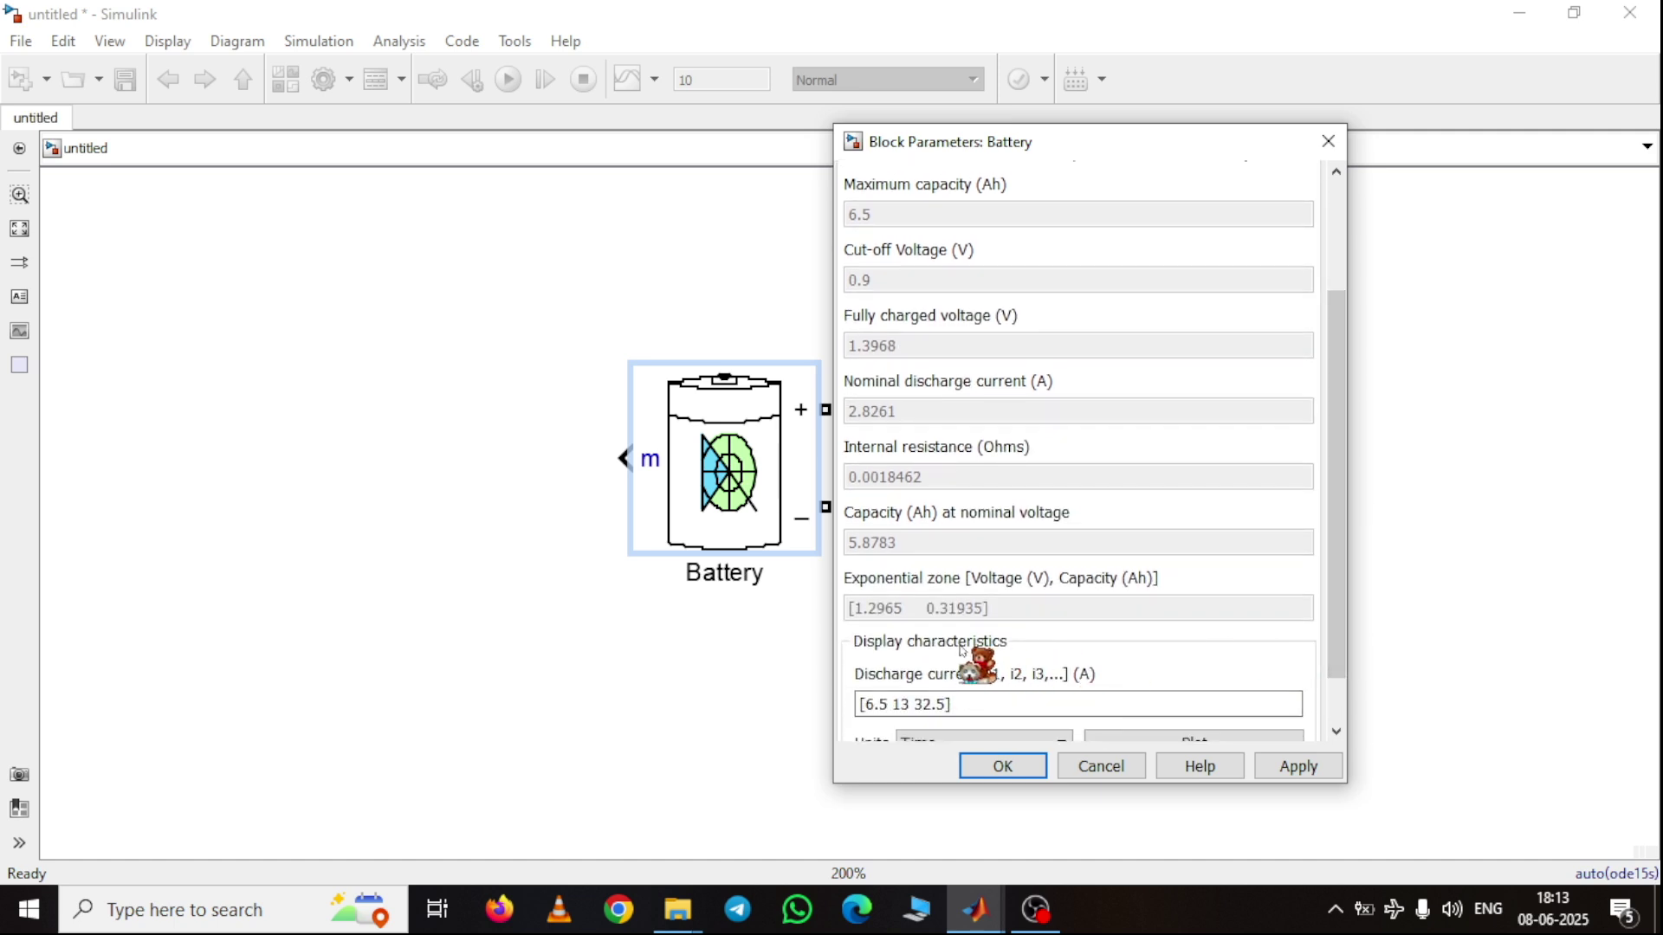
{"action": "left_click_drag", "start_coordinate": [1345, 550], "coordinate": [1347, 624]}
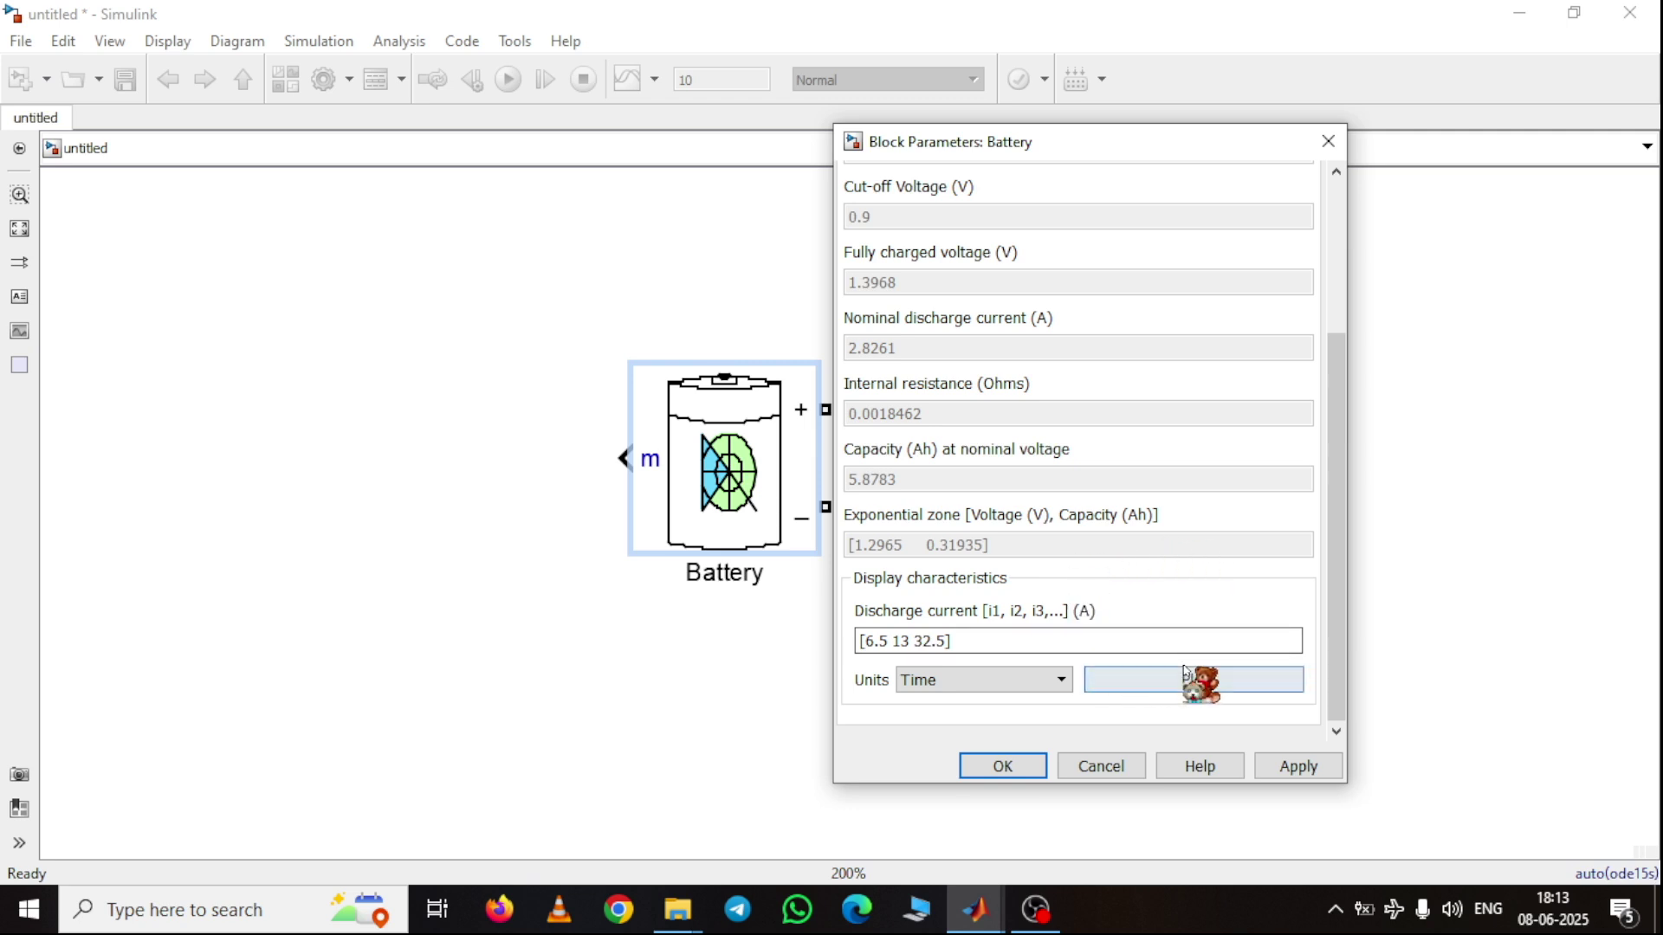
{"action": "left_click", "coordinate": [1184, 693]}
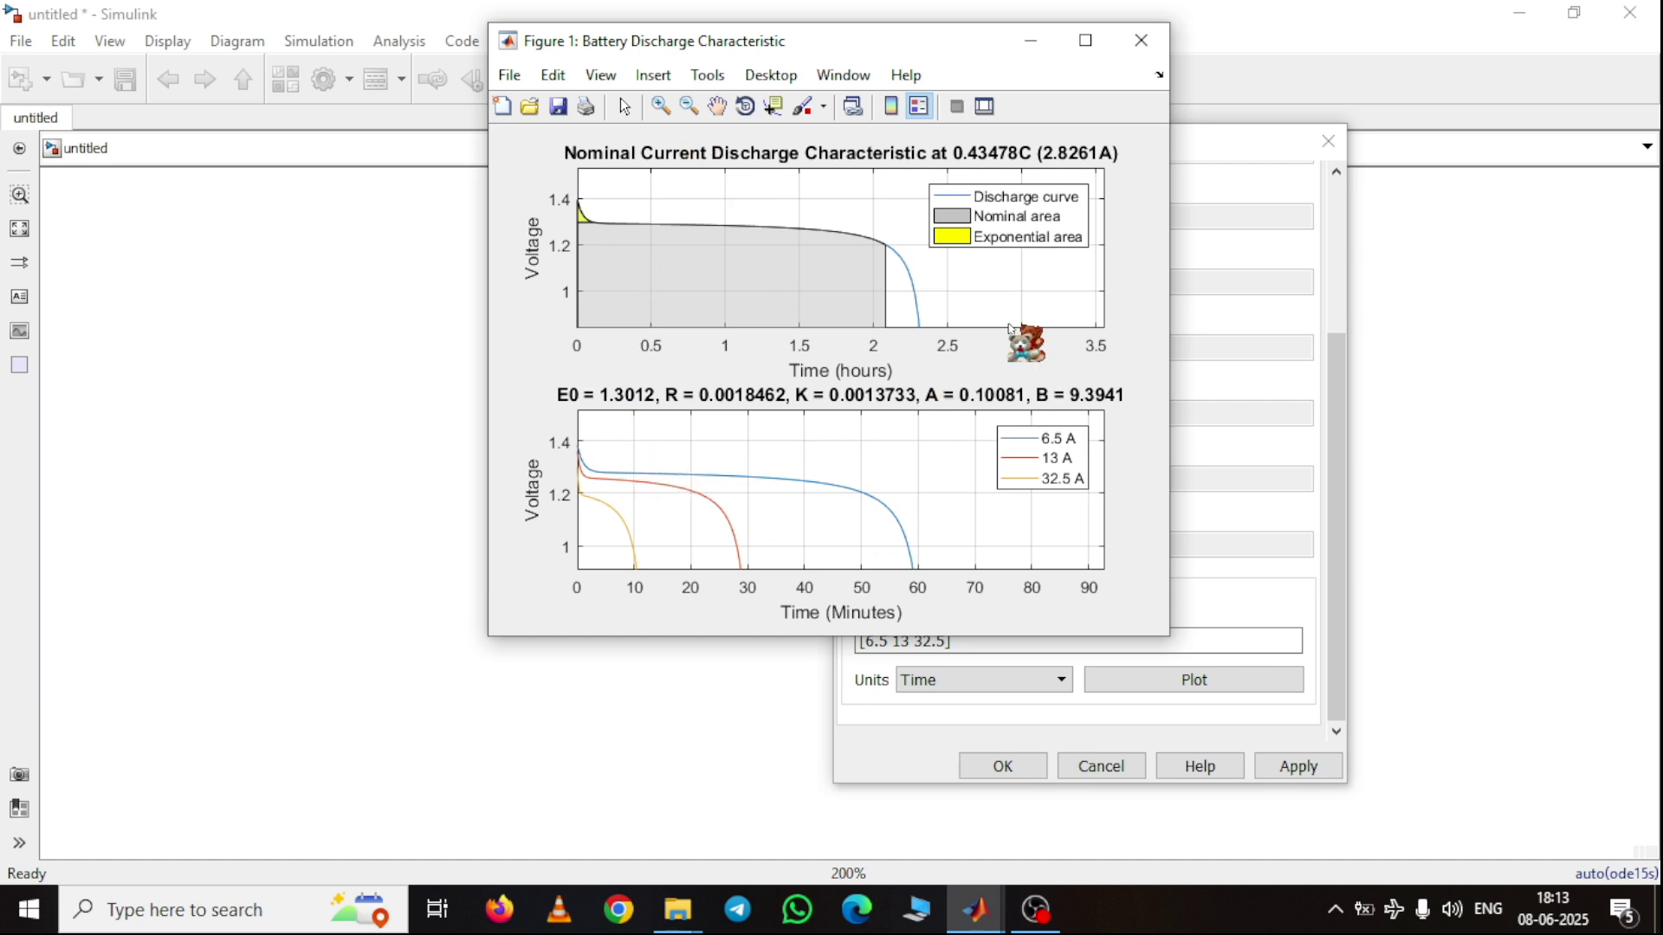
{"action": "left_click", "coordinate": [1150, 40]}
- Return to the battery's main parameters and accept the block settings
{"action": "scroll", "coordinate": [979, 390], "scroll_direction": "up", "scroll_amount": 5}
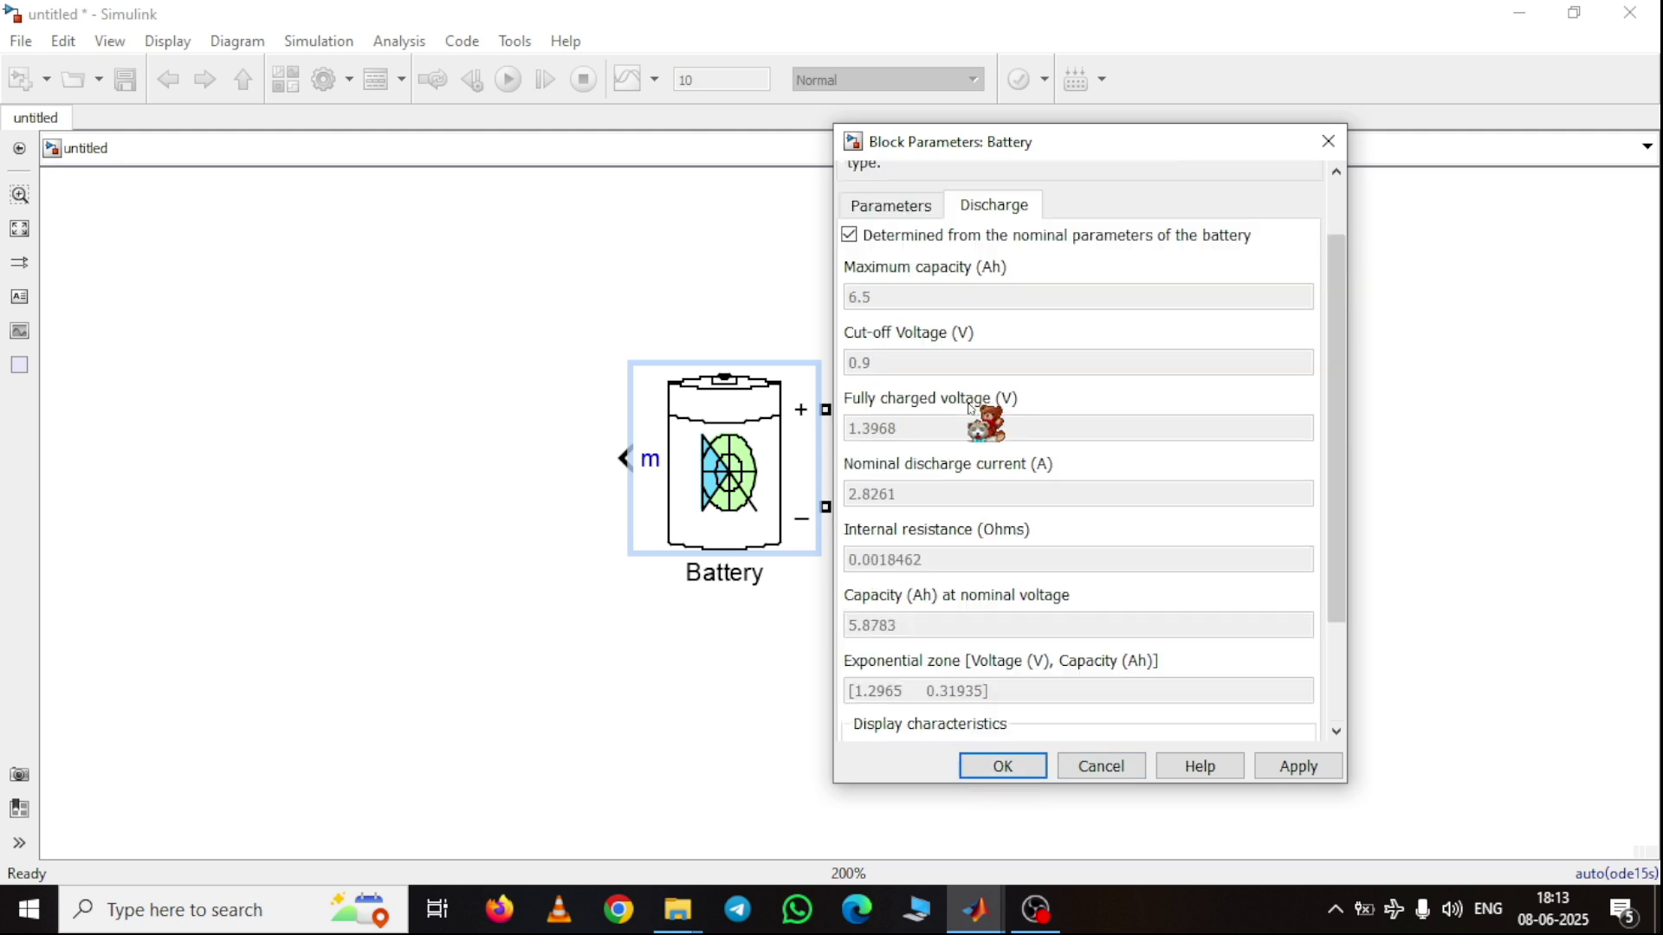
{"action": "left_click", "coordinate": [914, 281]}
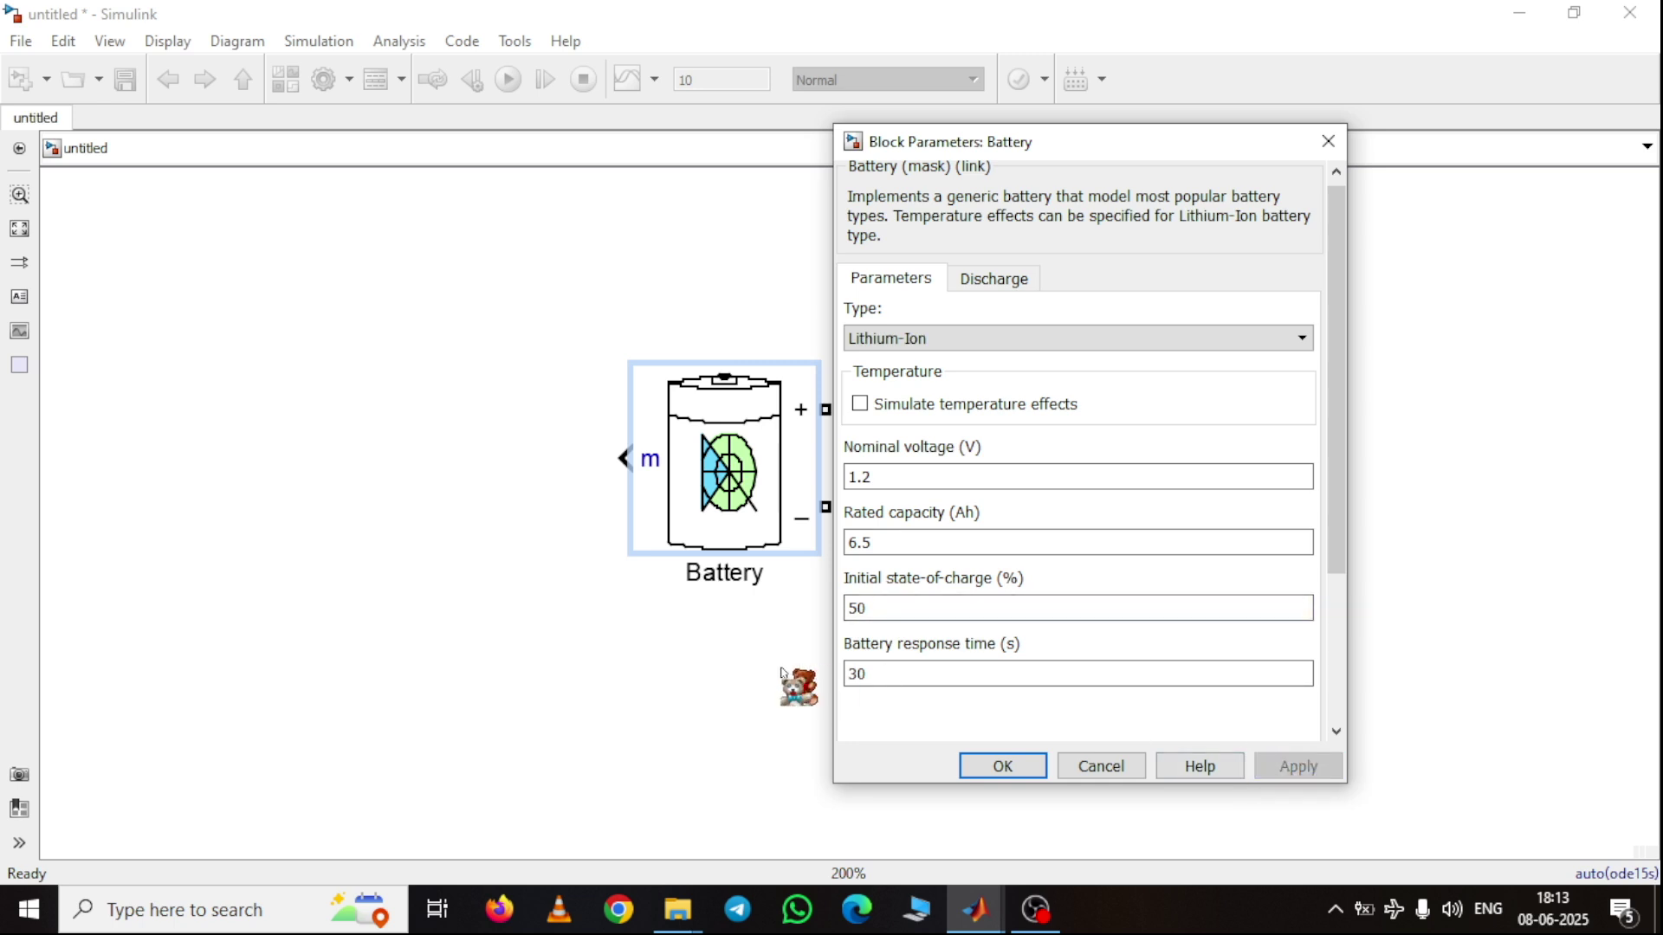
{"action": "left_click", "coordinate": [1003, 766]}
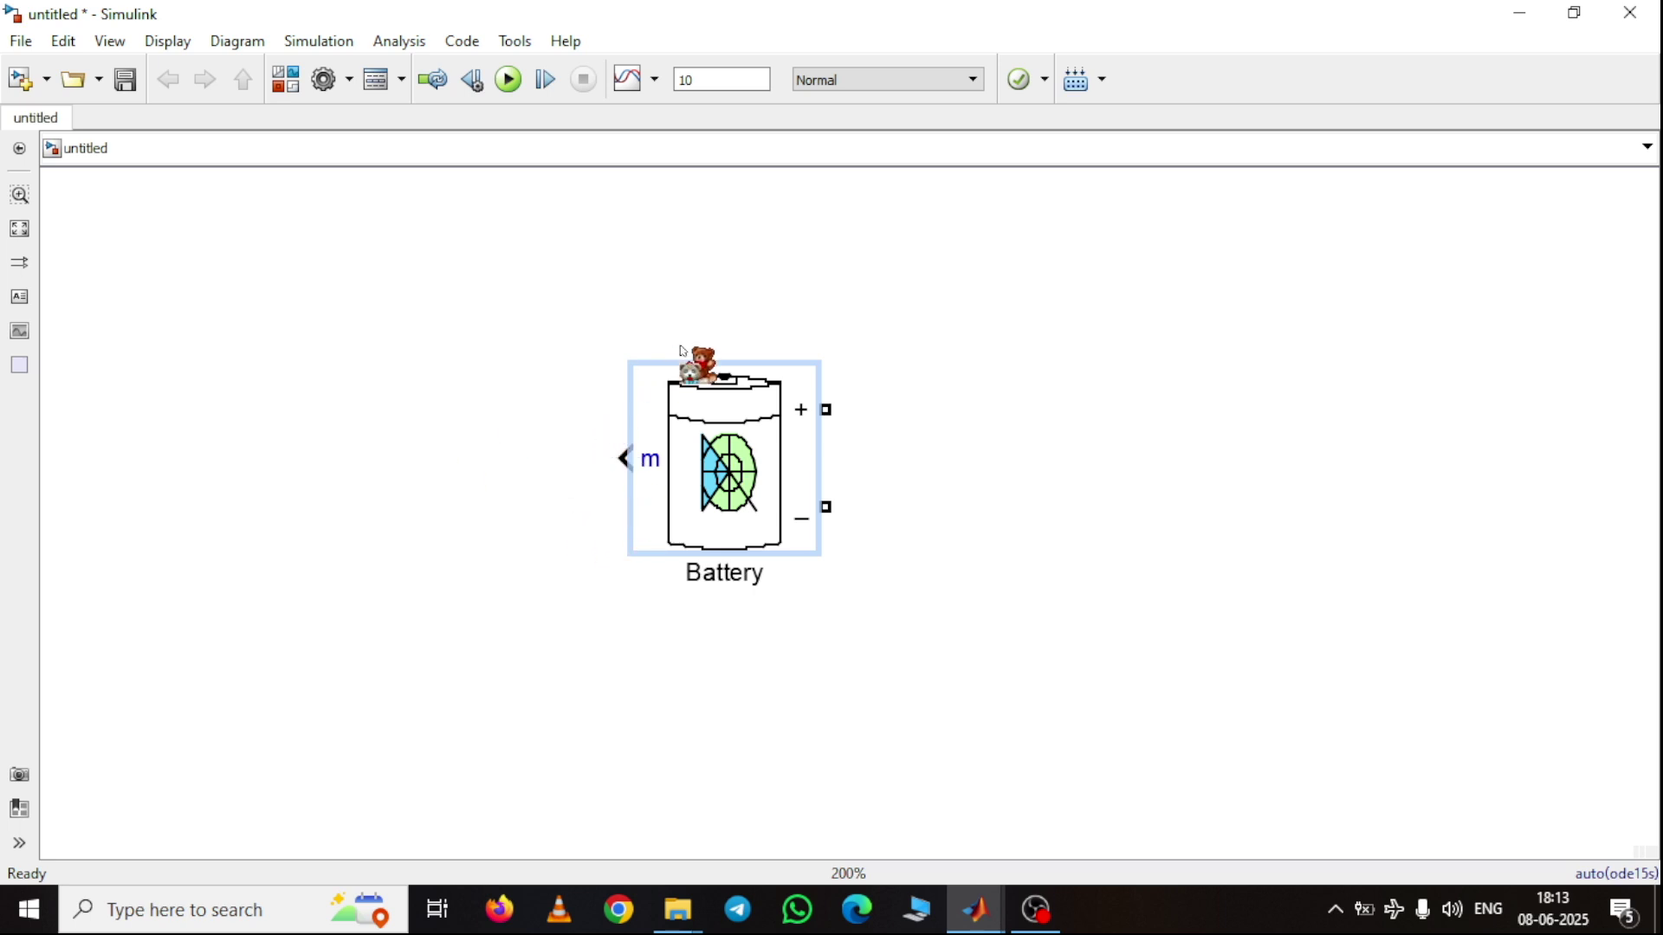
- Search the block library for "dc voltage source", add the powerlib/Electrical Sources version to the model, and place it left of the battery
{"action": "left_click", "coordinate": [290, 83]}
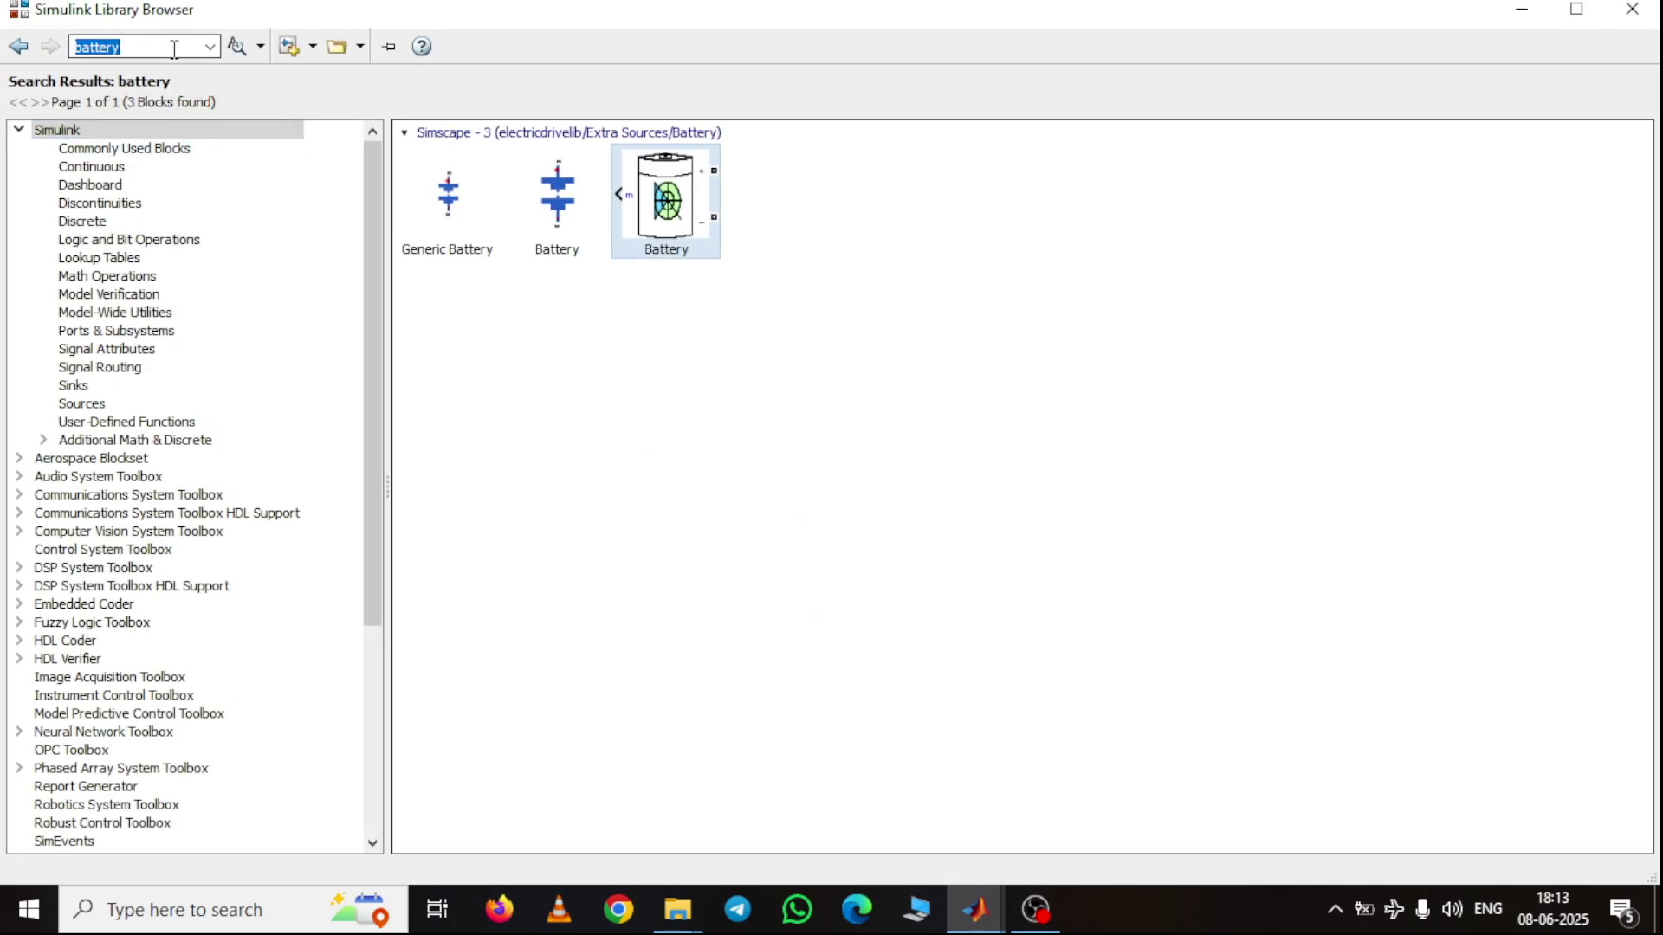
{"action": "type", "text": "dc voltage source"}
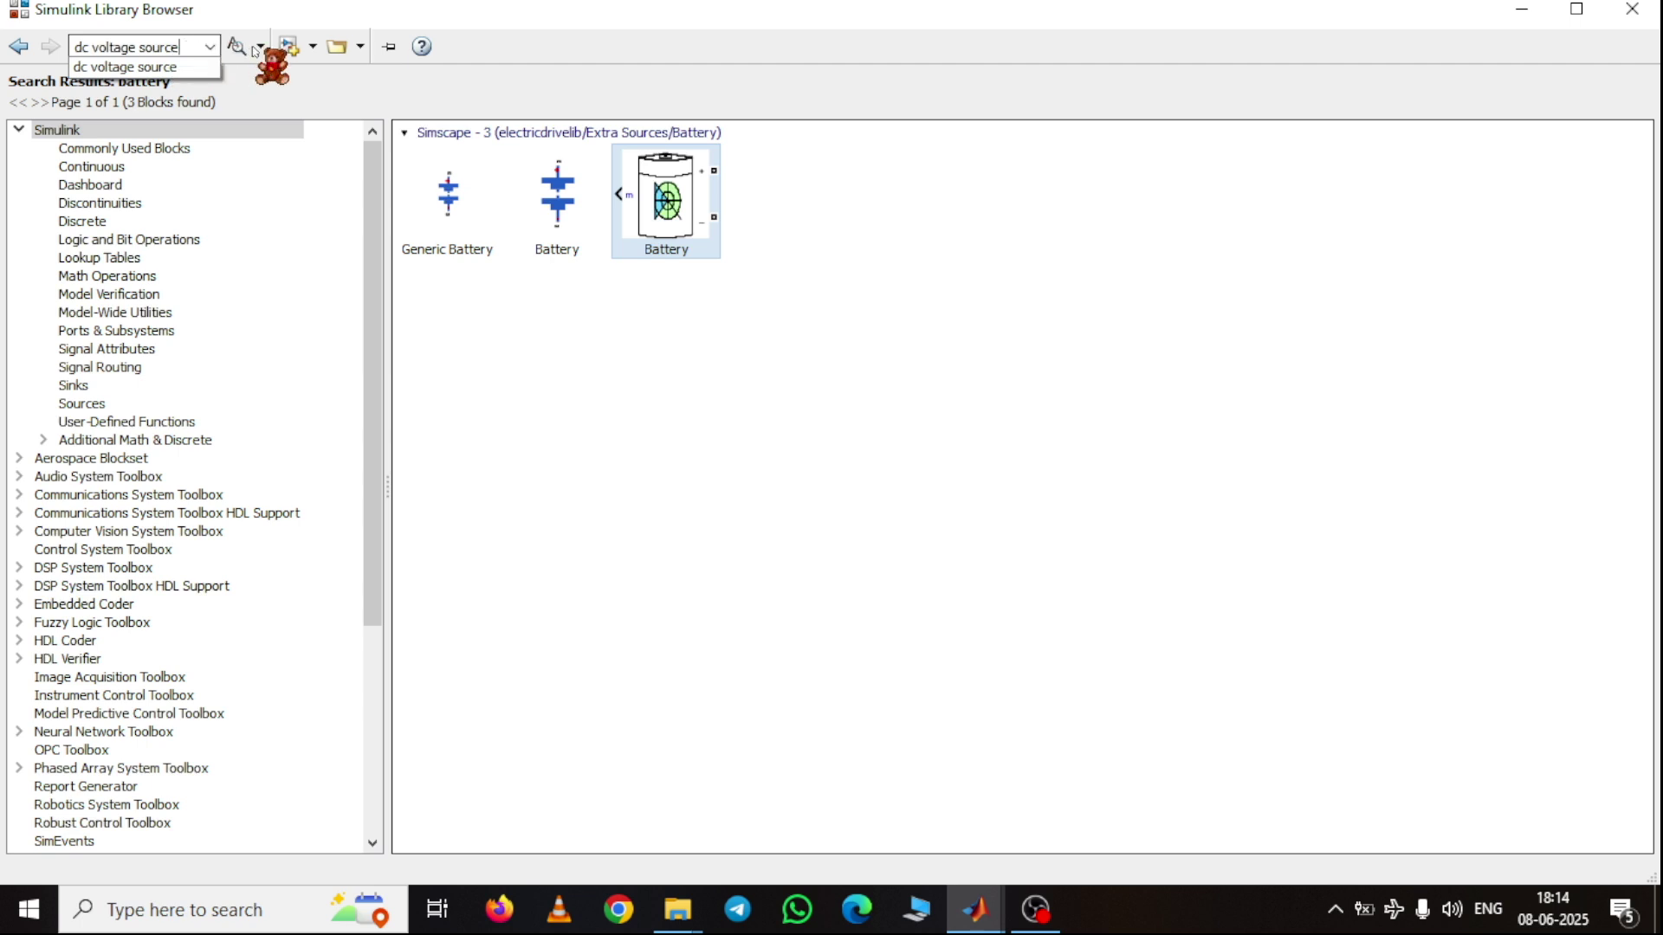
{"action": "left_click", "coordinate": [239, 48]}
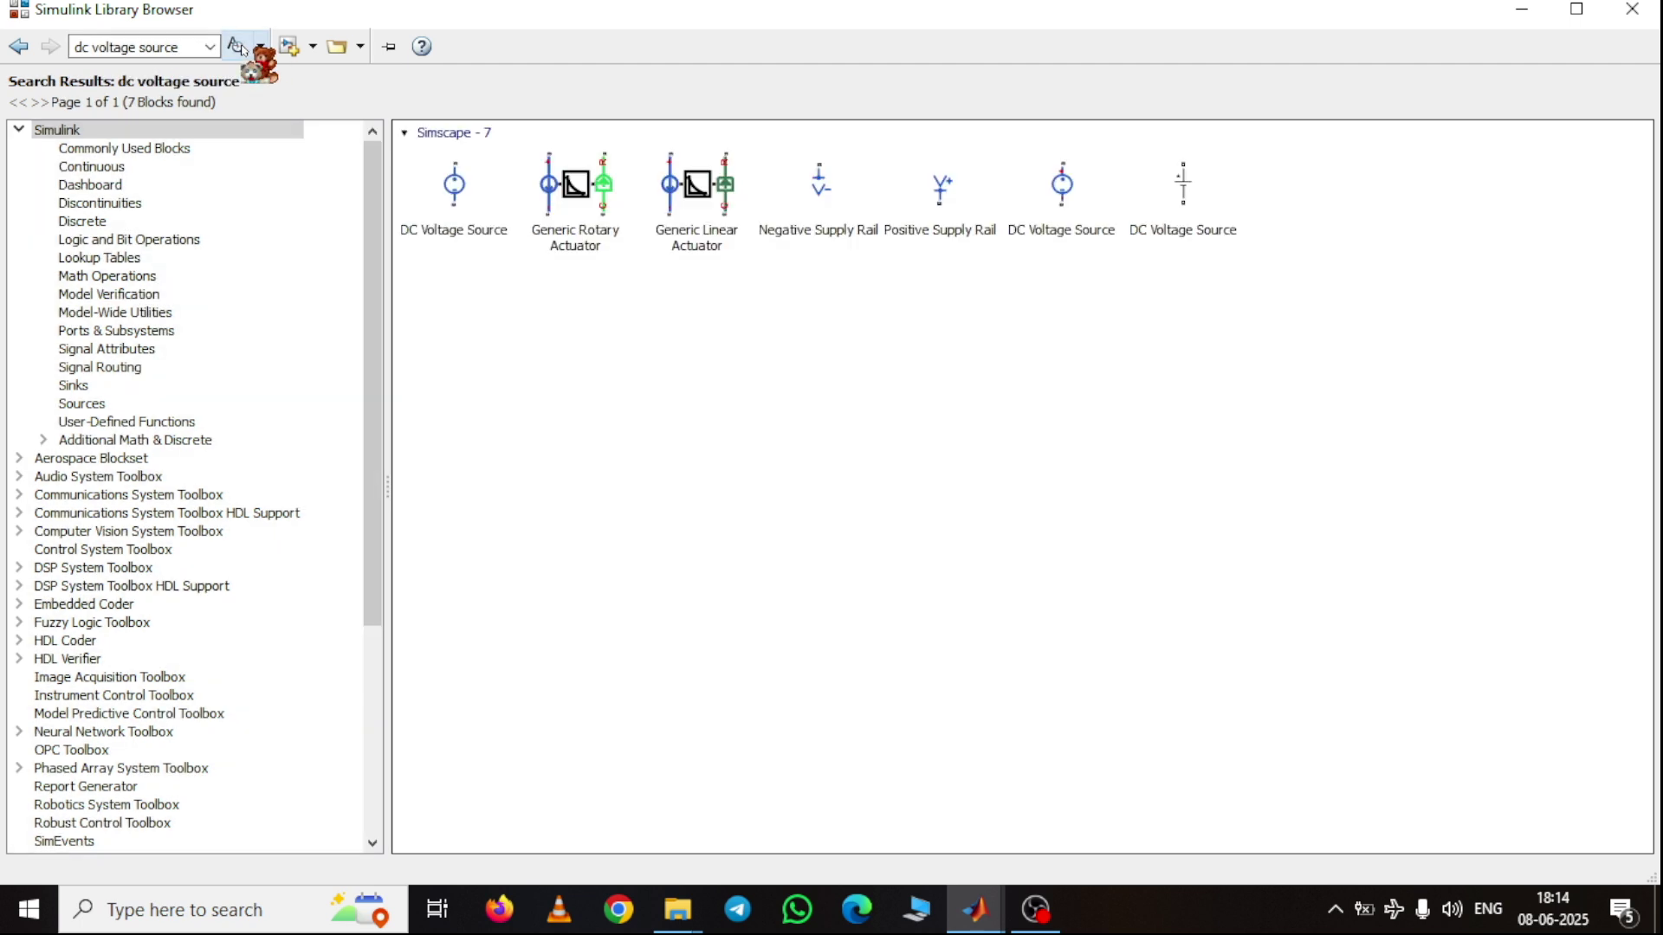
{"action": "right_click", "coordinate": [1183, 189]}
{"action": "left_click", "coordinate": [1203, 205]}
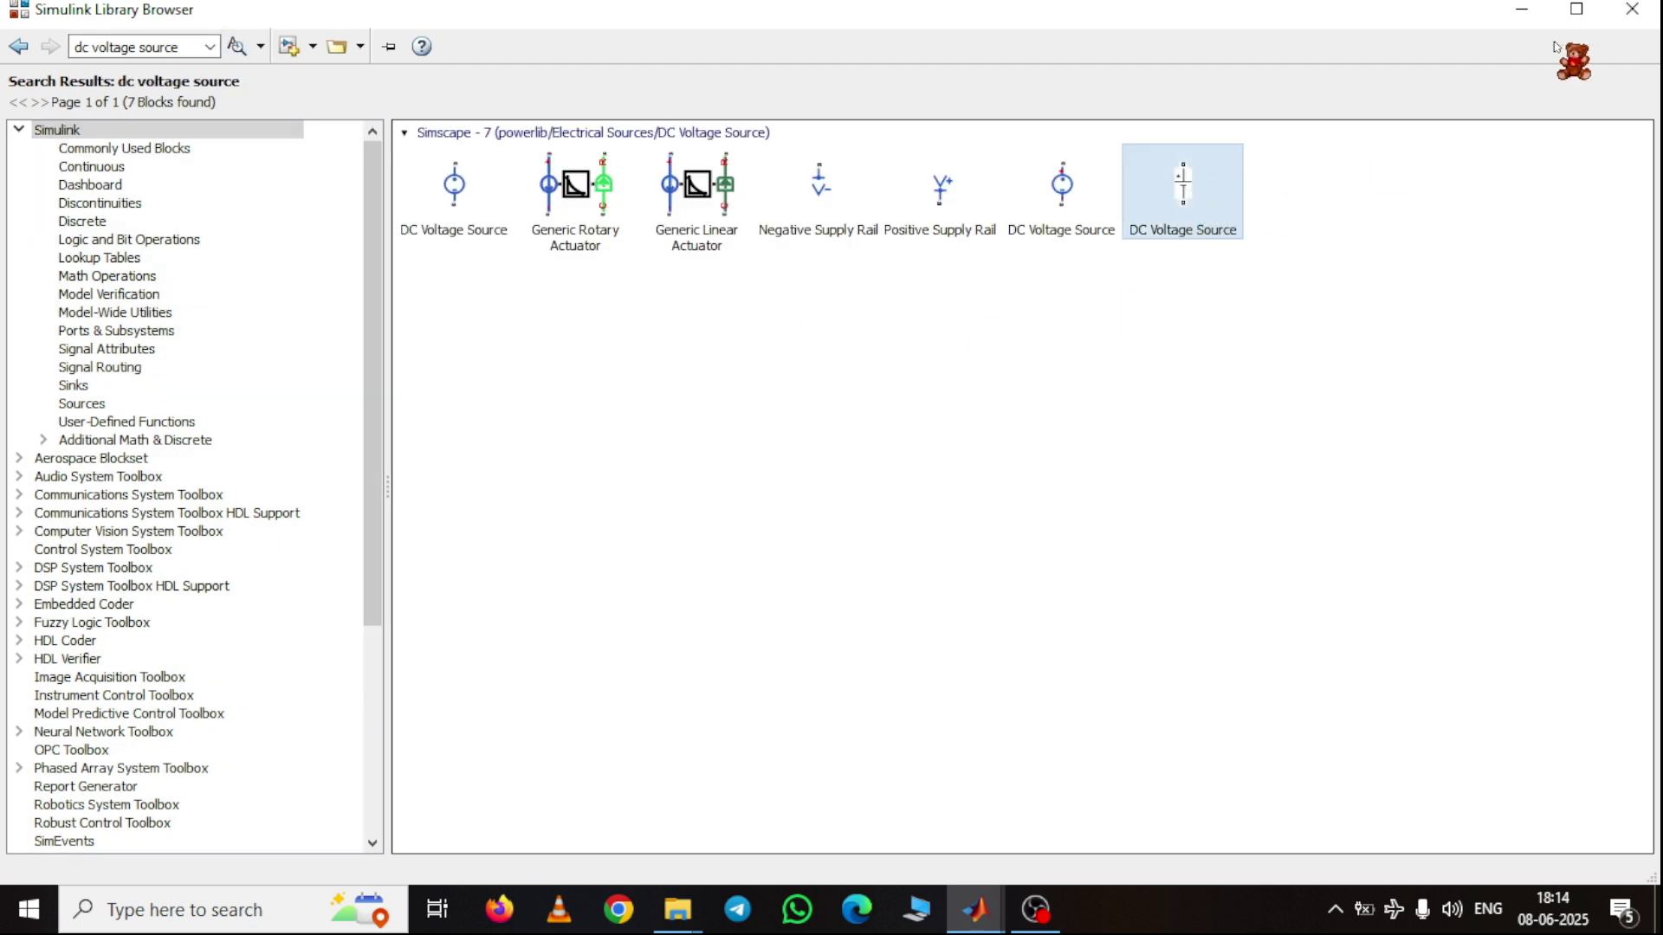
{"action": "left_click", "coordinate": [1522, 10]}
{"action": "left_click_drag", "start_coordinate": [861, 535], "coordinate": [508, 491]}
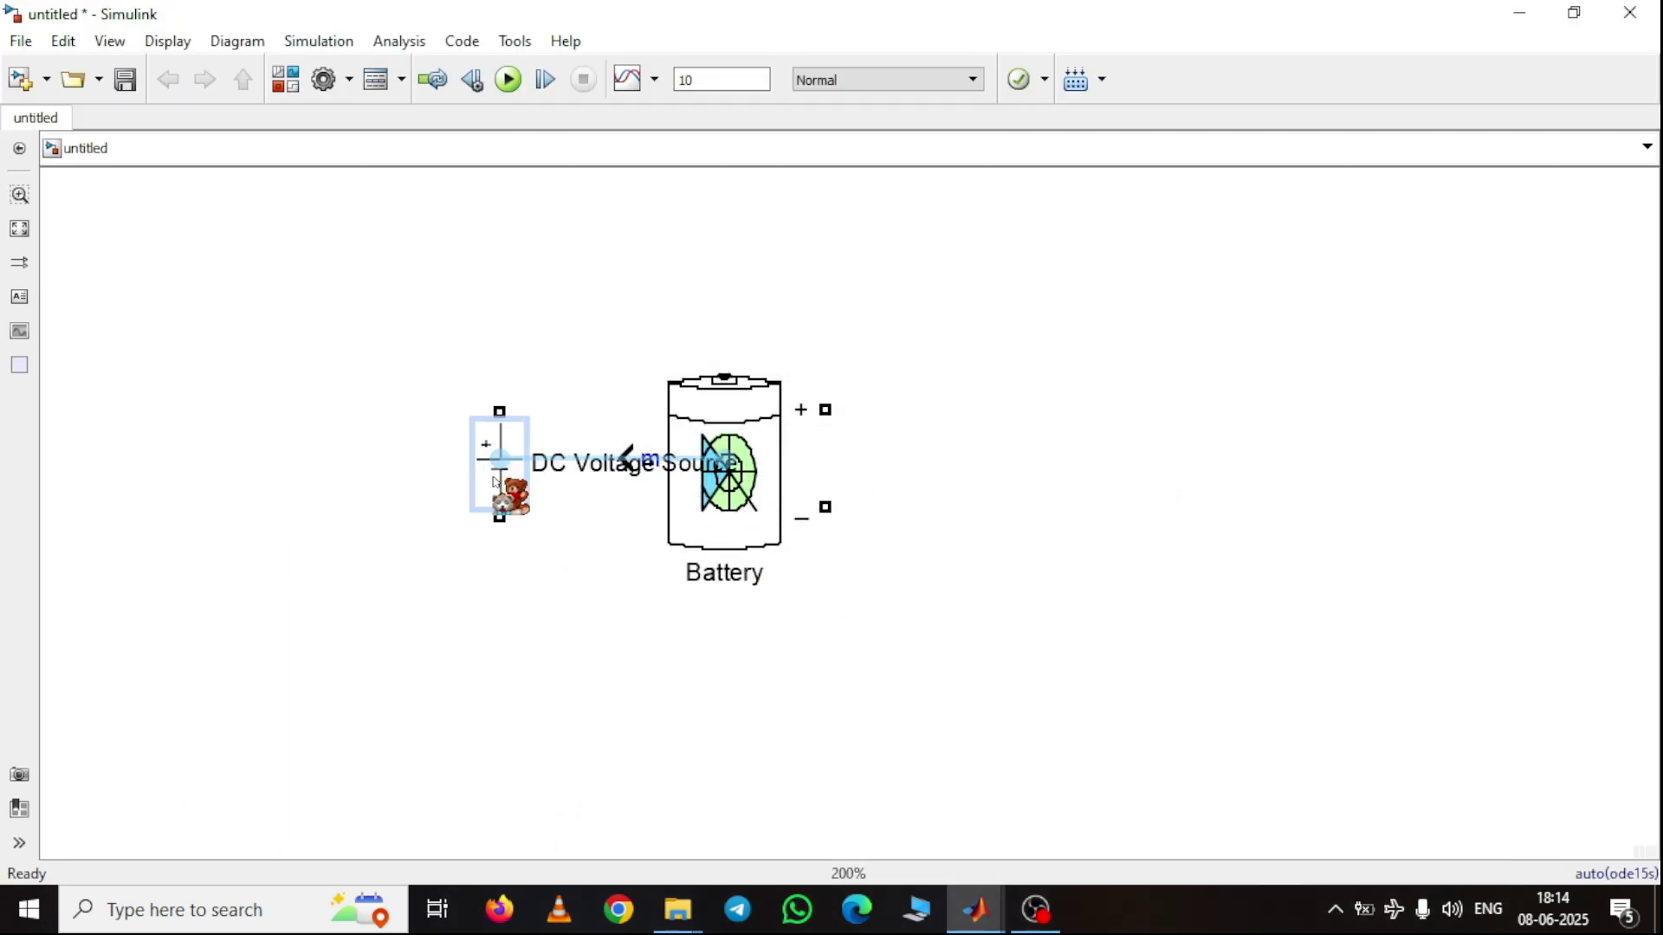
- Set the DC Voltage Source block's amplitude to 16 V
{"action": "double_click", "coordinate": [490, 470]}
{"action": "double_click", "coordinate": [663, 490]}
{"action": "type", "text": "16"}
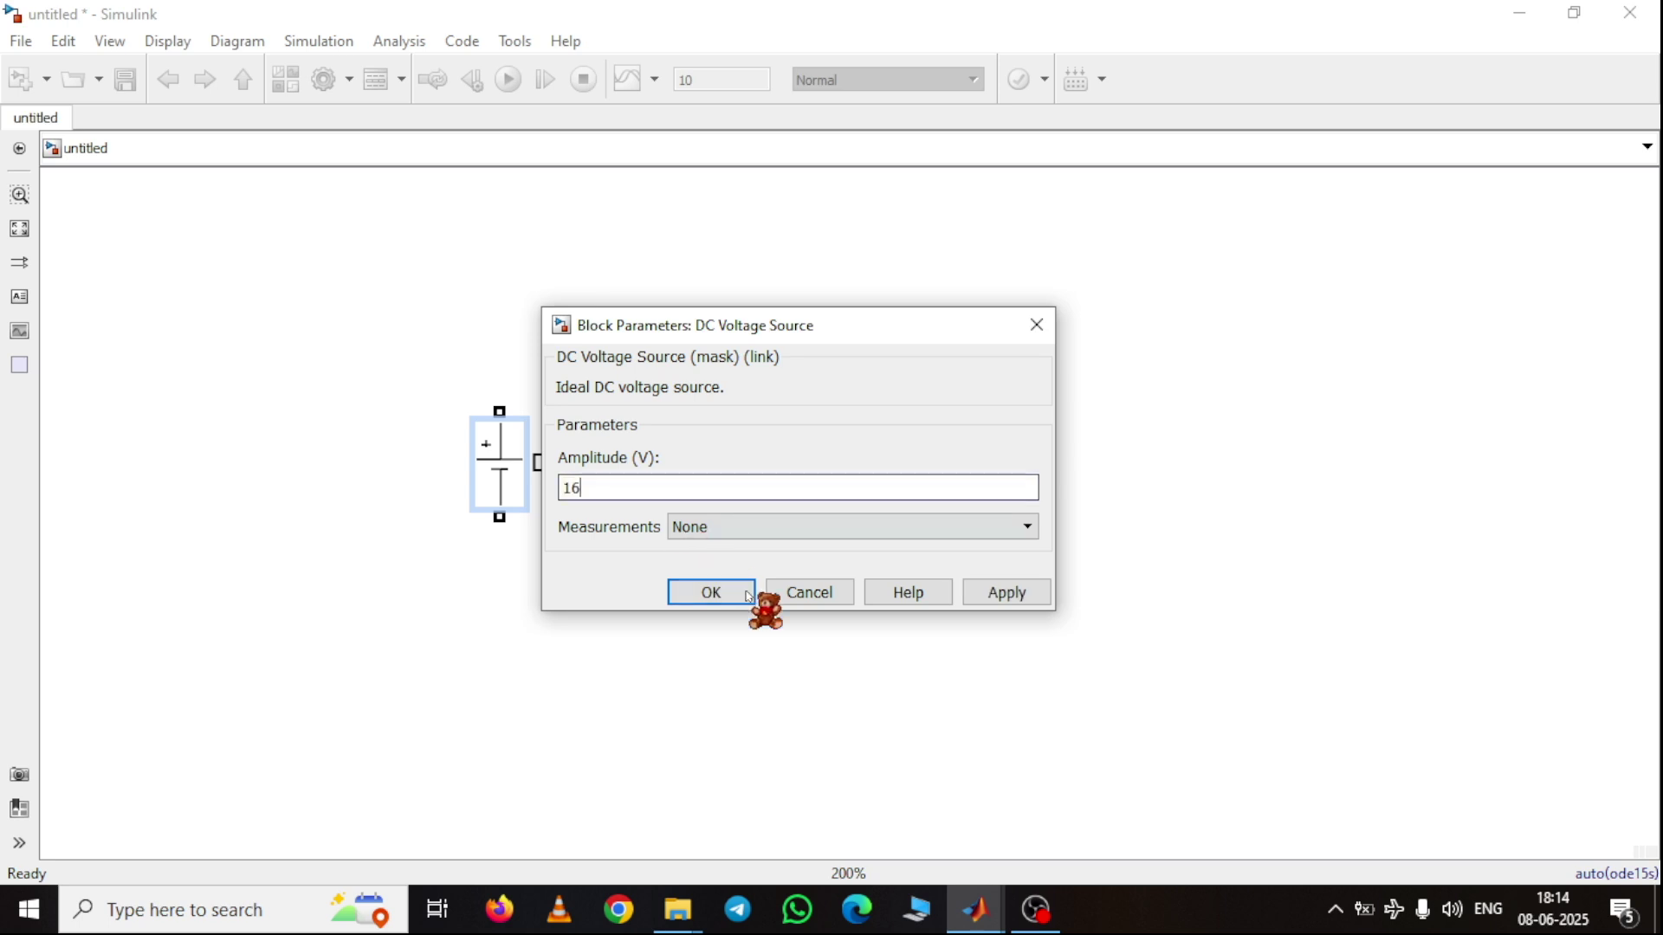
{"action": "left_click", "coordinate": [1031, 593]}
{"action": "left_click", "coordinate": [748, 591]}
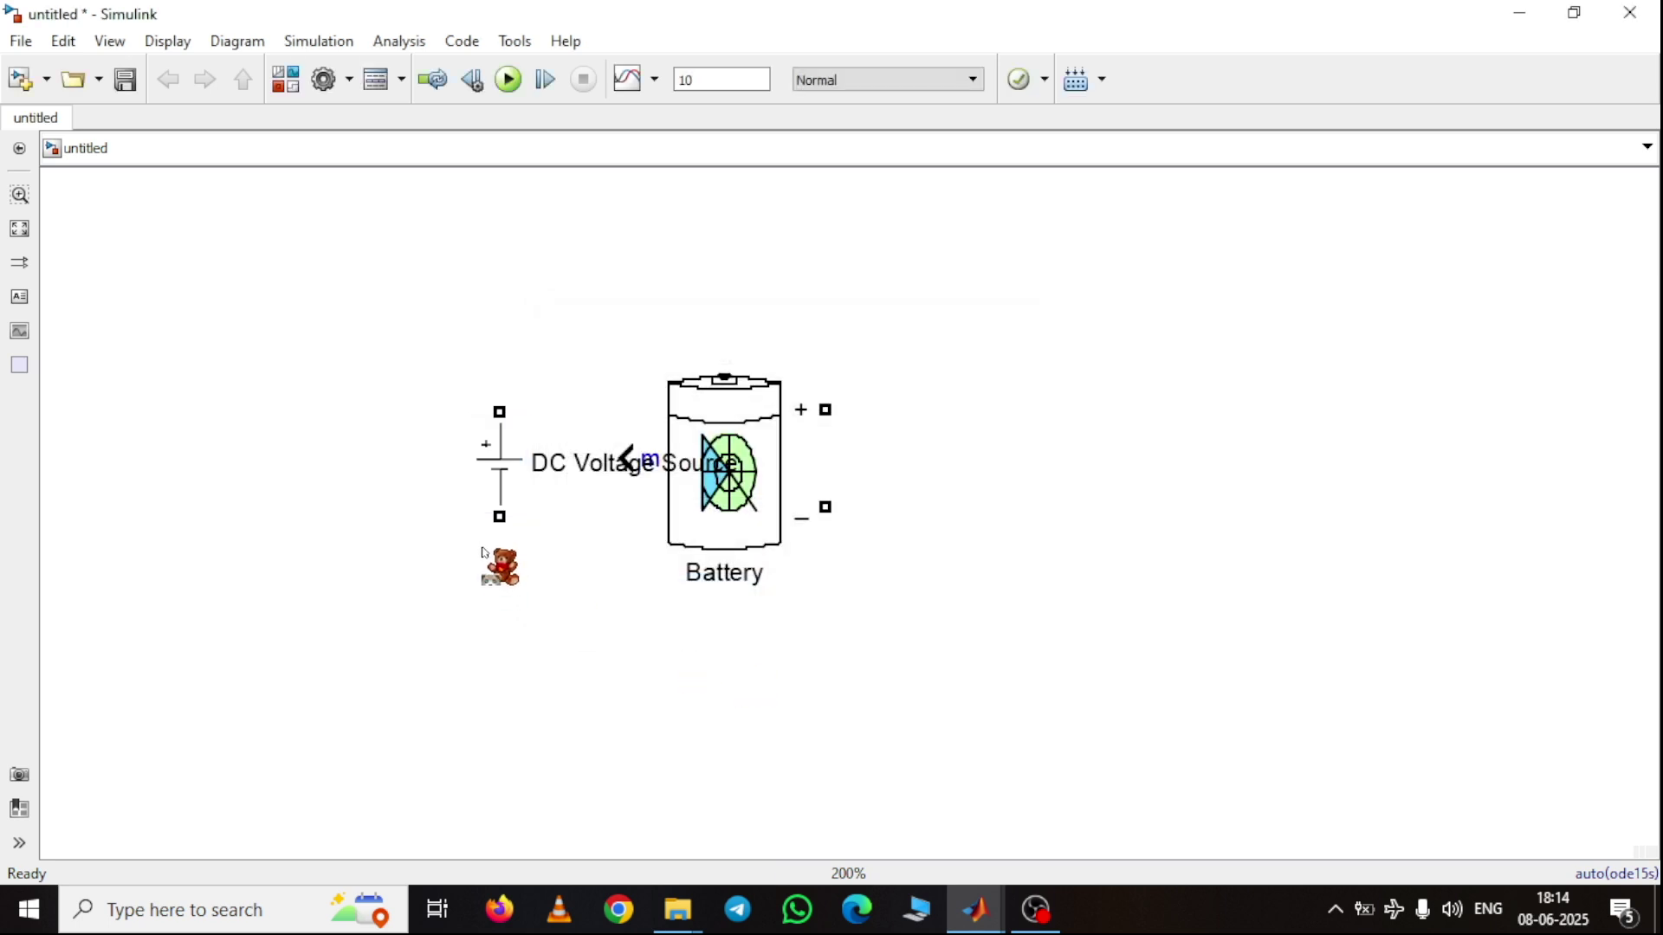
- Move the DC Voltage Source block farther left so that its label clears the battery body
{"action": "left_click_drag", "start_coordinate": [492, 475], "coordinate": [364, 474]}
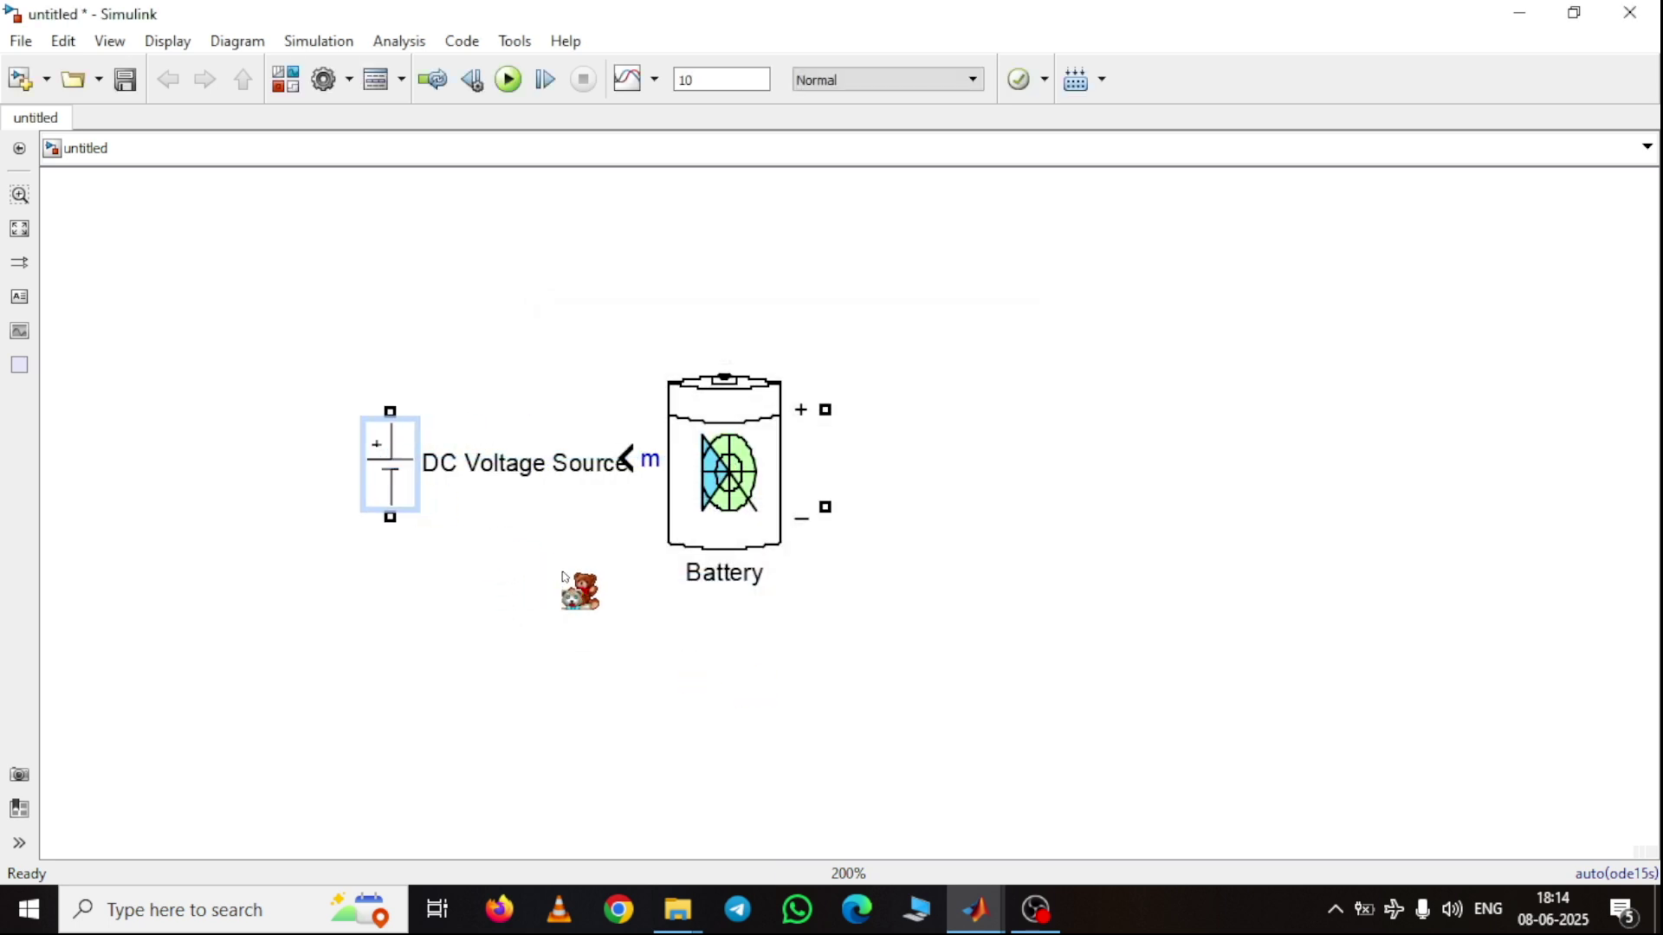
{"action": "scroll", "coordinate": [565, 578], "scroll_direction": "up", "scroll_amount": 5}
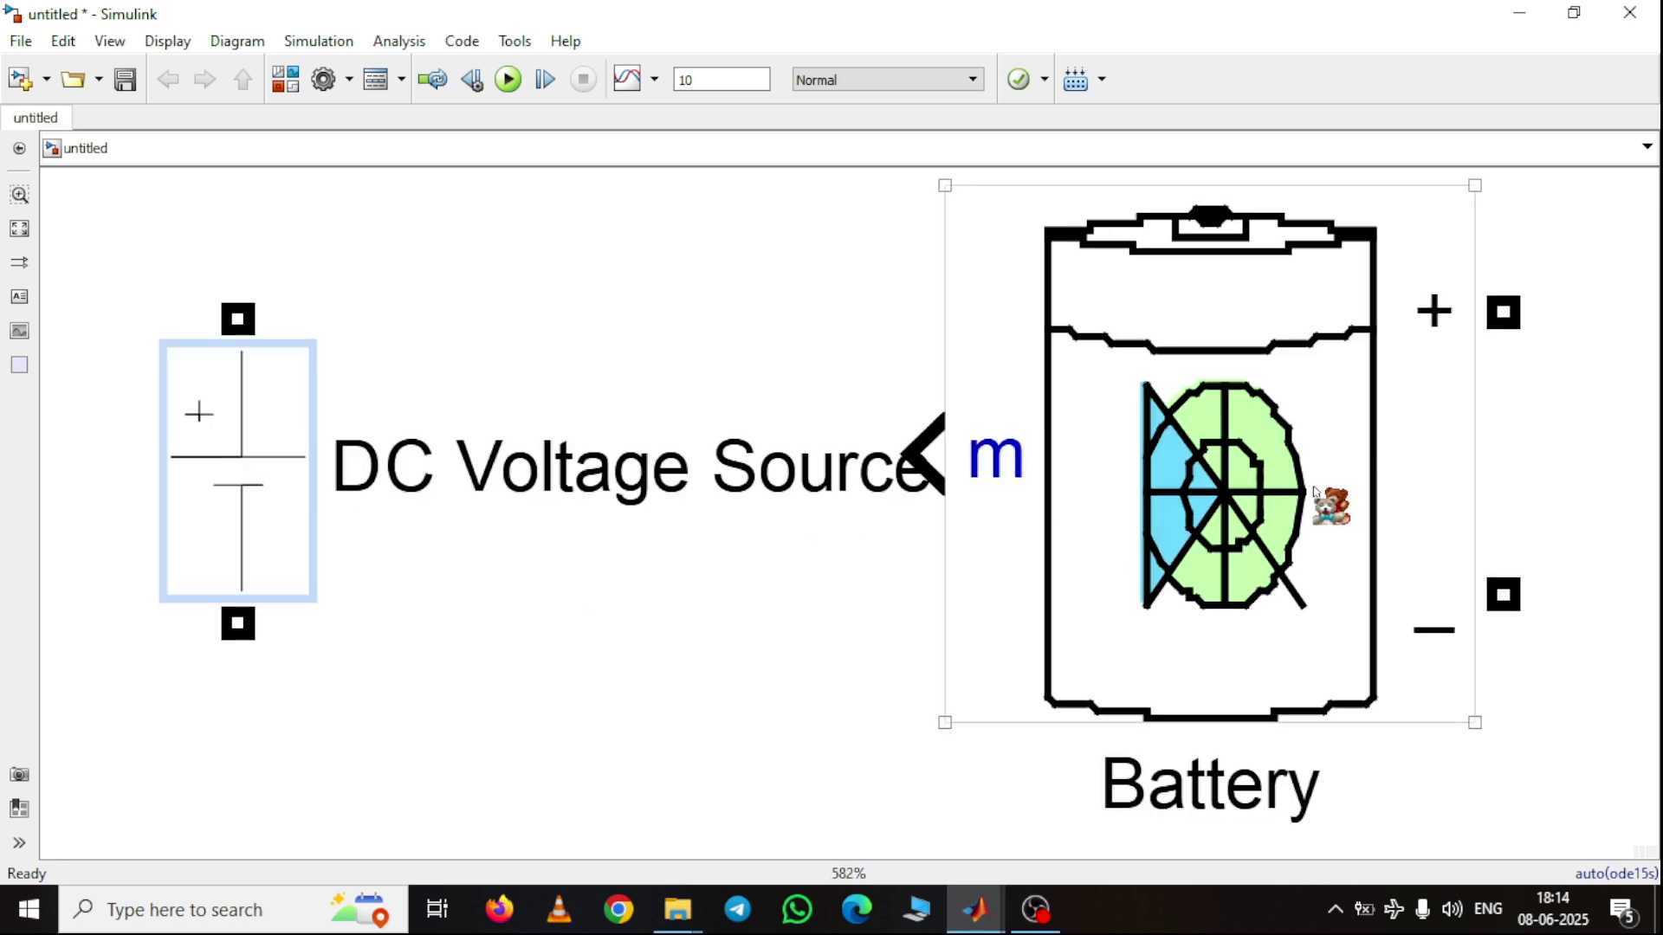
{"action": "left_click", "coordinate": [1257, 511]}
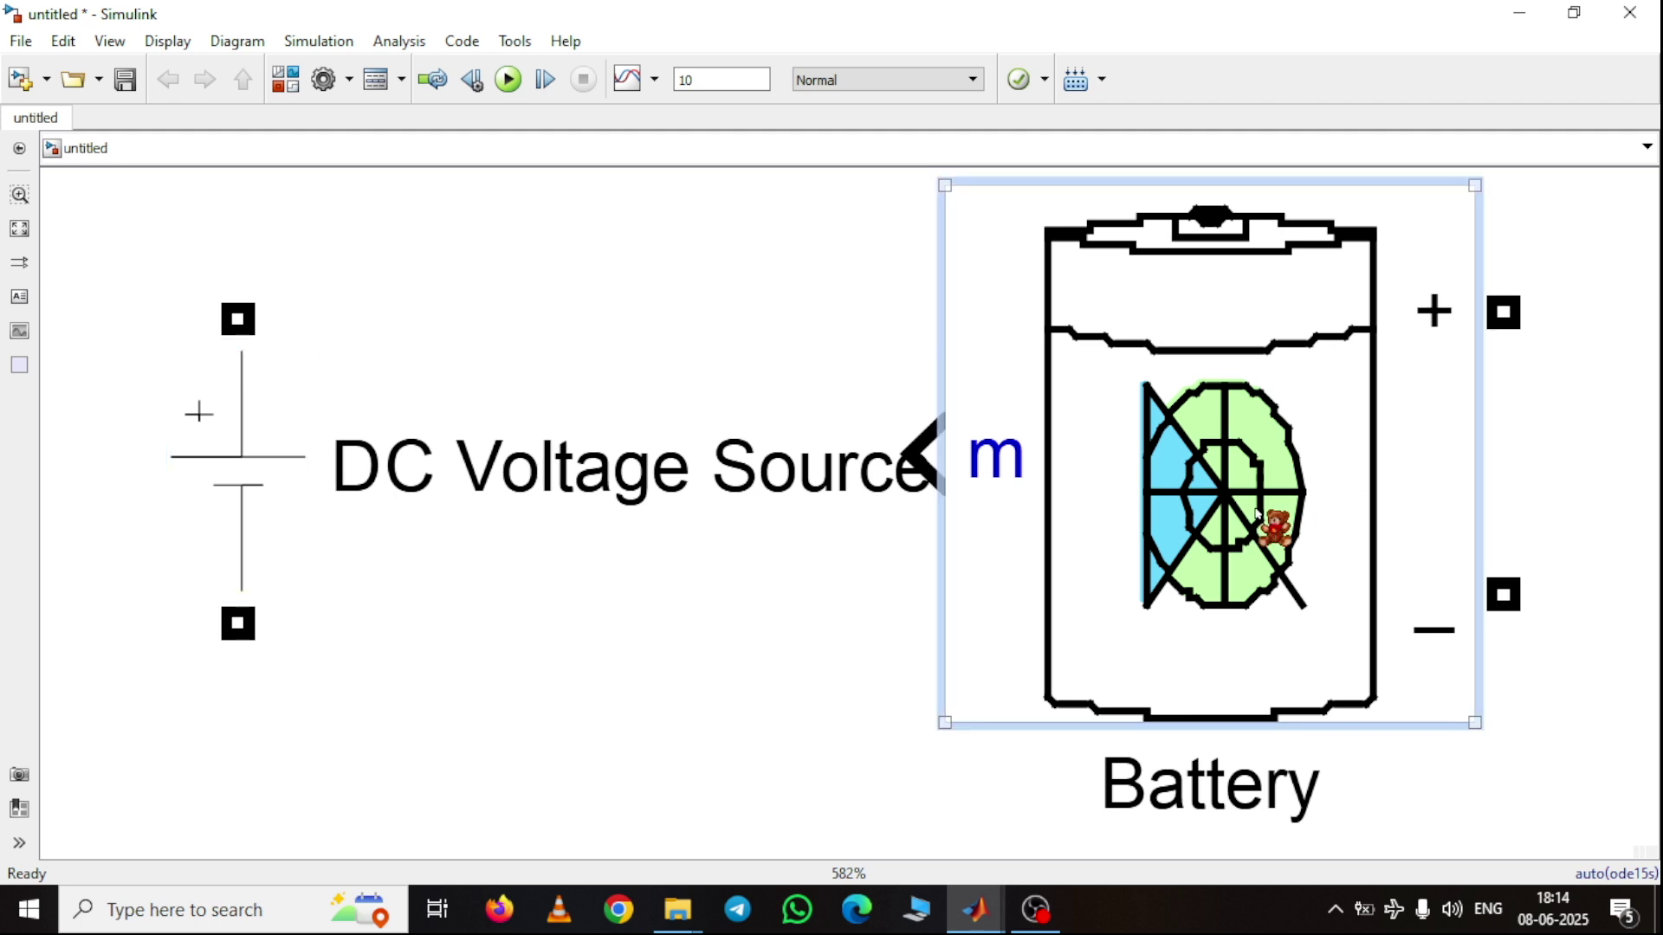
- Rotate the battery block 180 degrees and flip it up-down so its positive terminal sits above the negative one, facing the source
{"action": "right_click", "coordinate": [1258, 511]}
{"action": "key", "text": "Escape"}
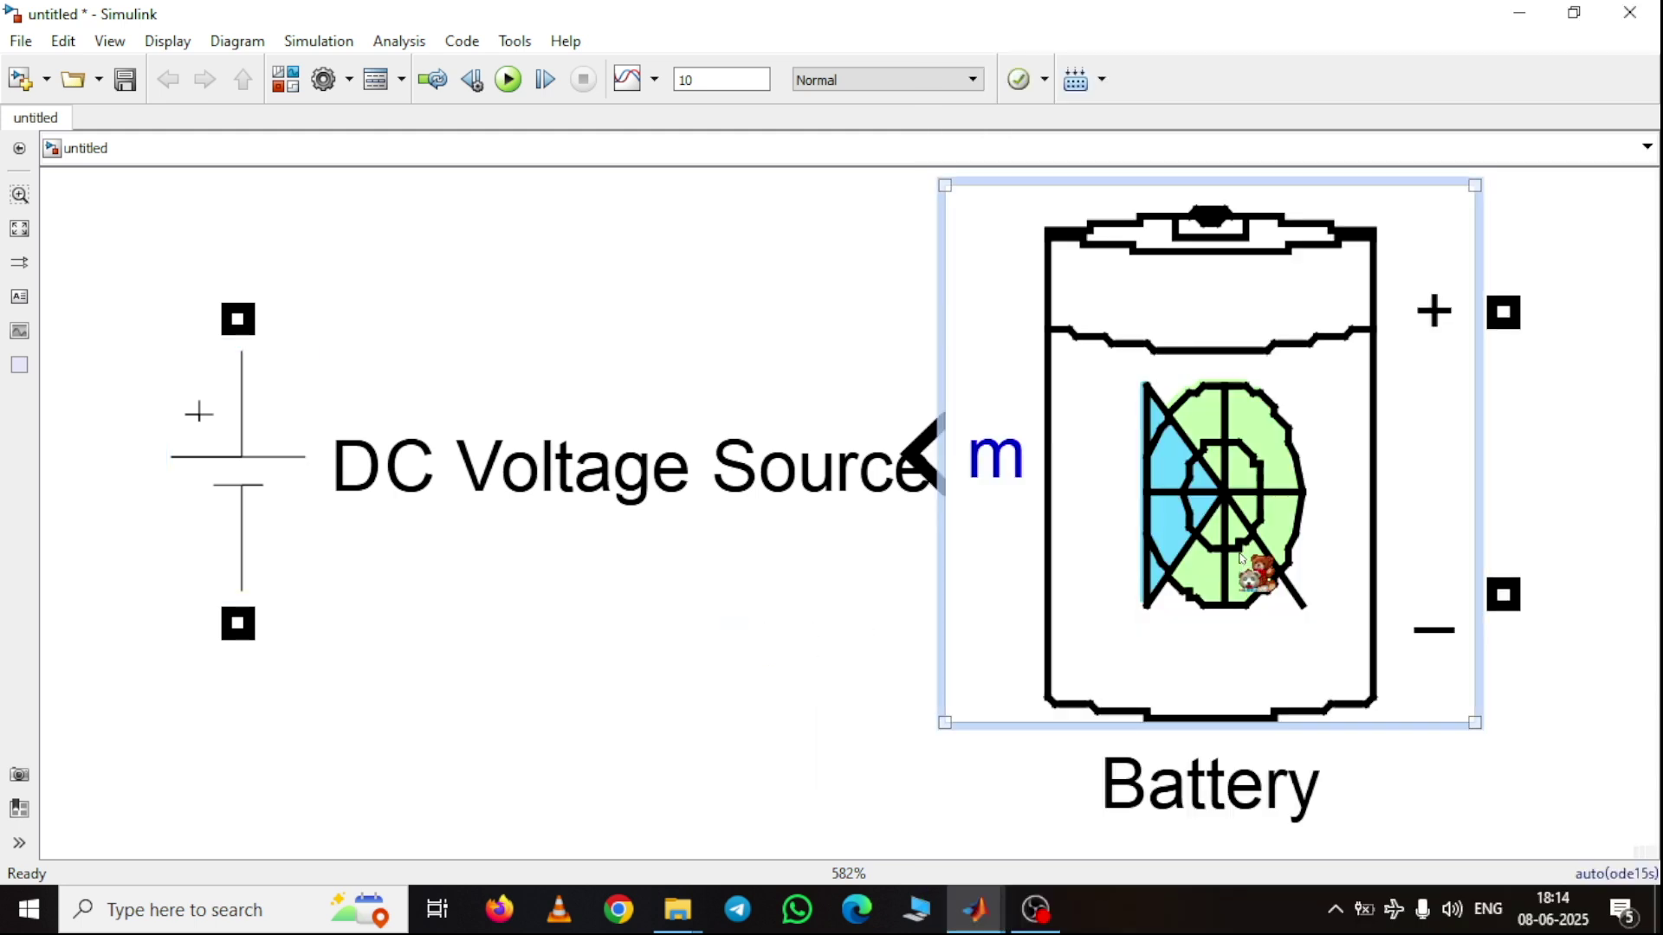
{"action": "key", "text": "ctrl+r"}
{"action": "key", "text": "ctrl+r"}
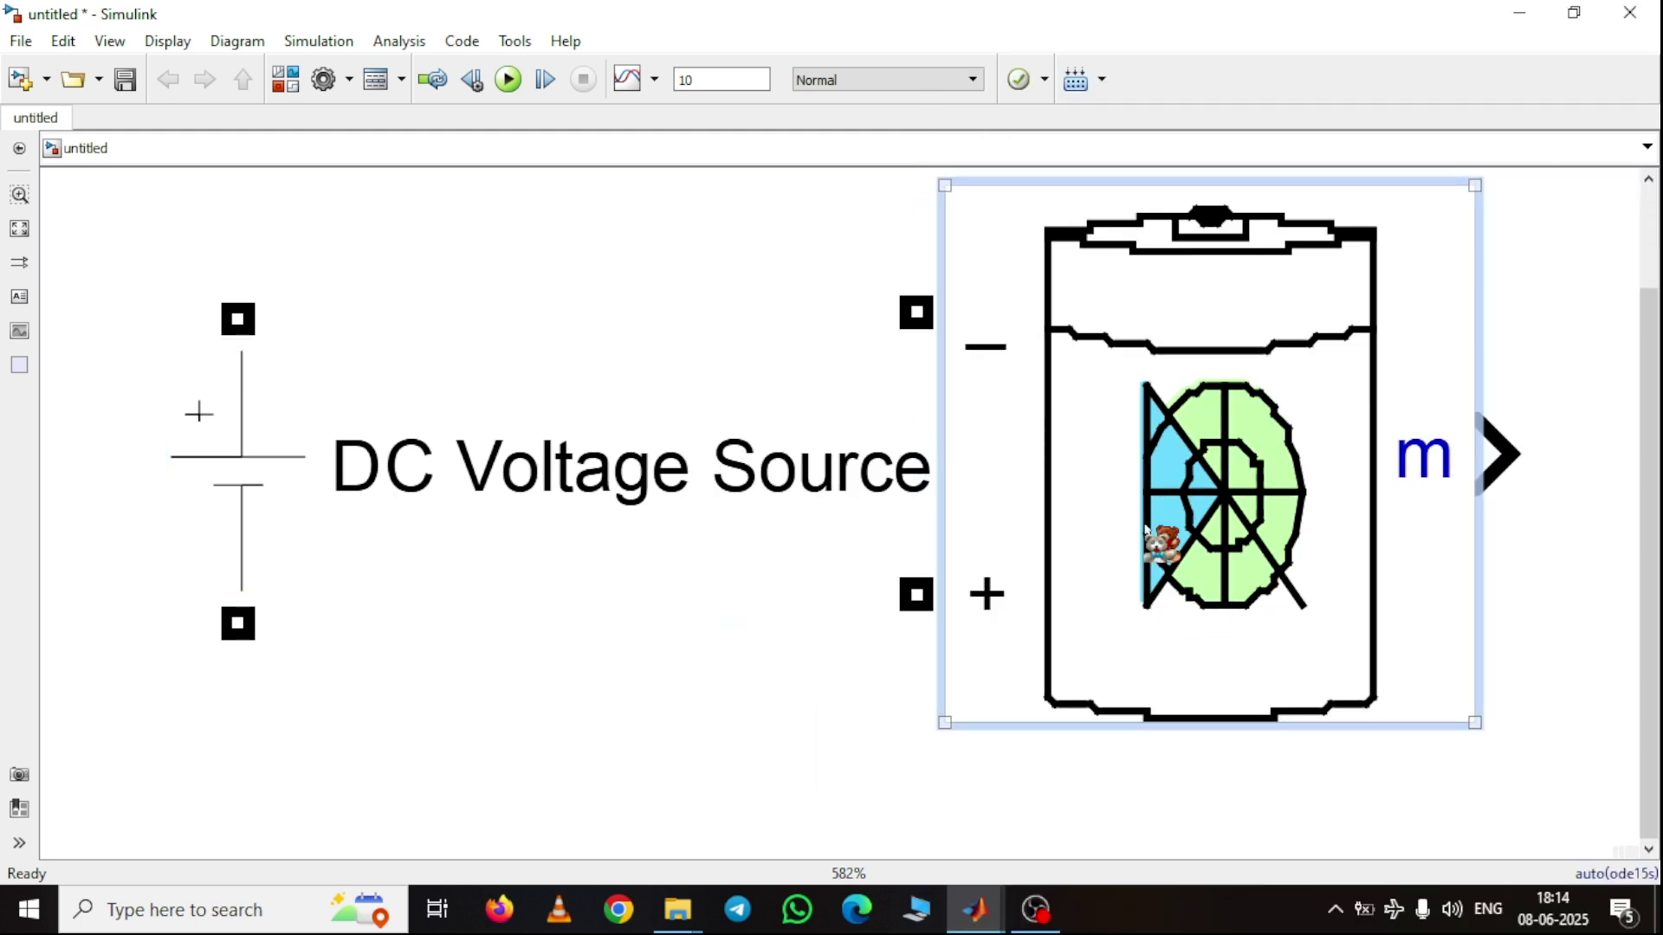
{"action": "right_click", "coordinate": [1147, 530]}
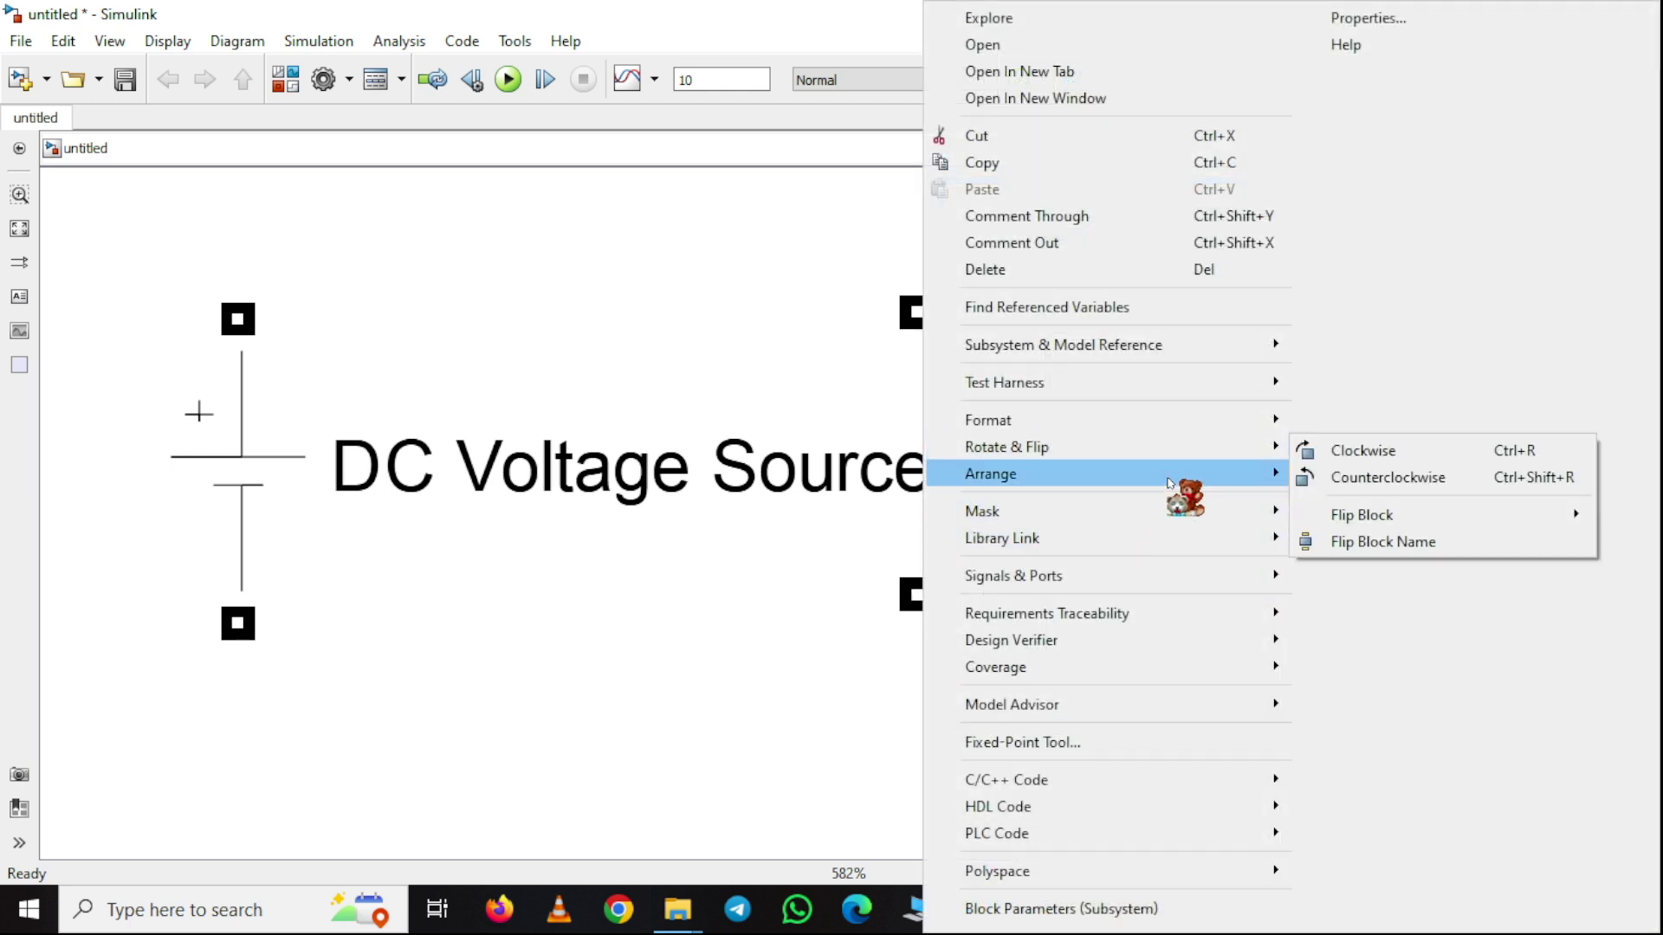
{"action": "mouse_move", "coordinate": [1043, 448]}
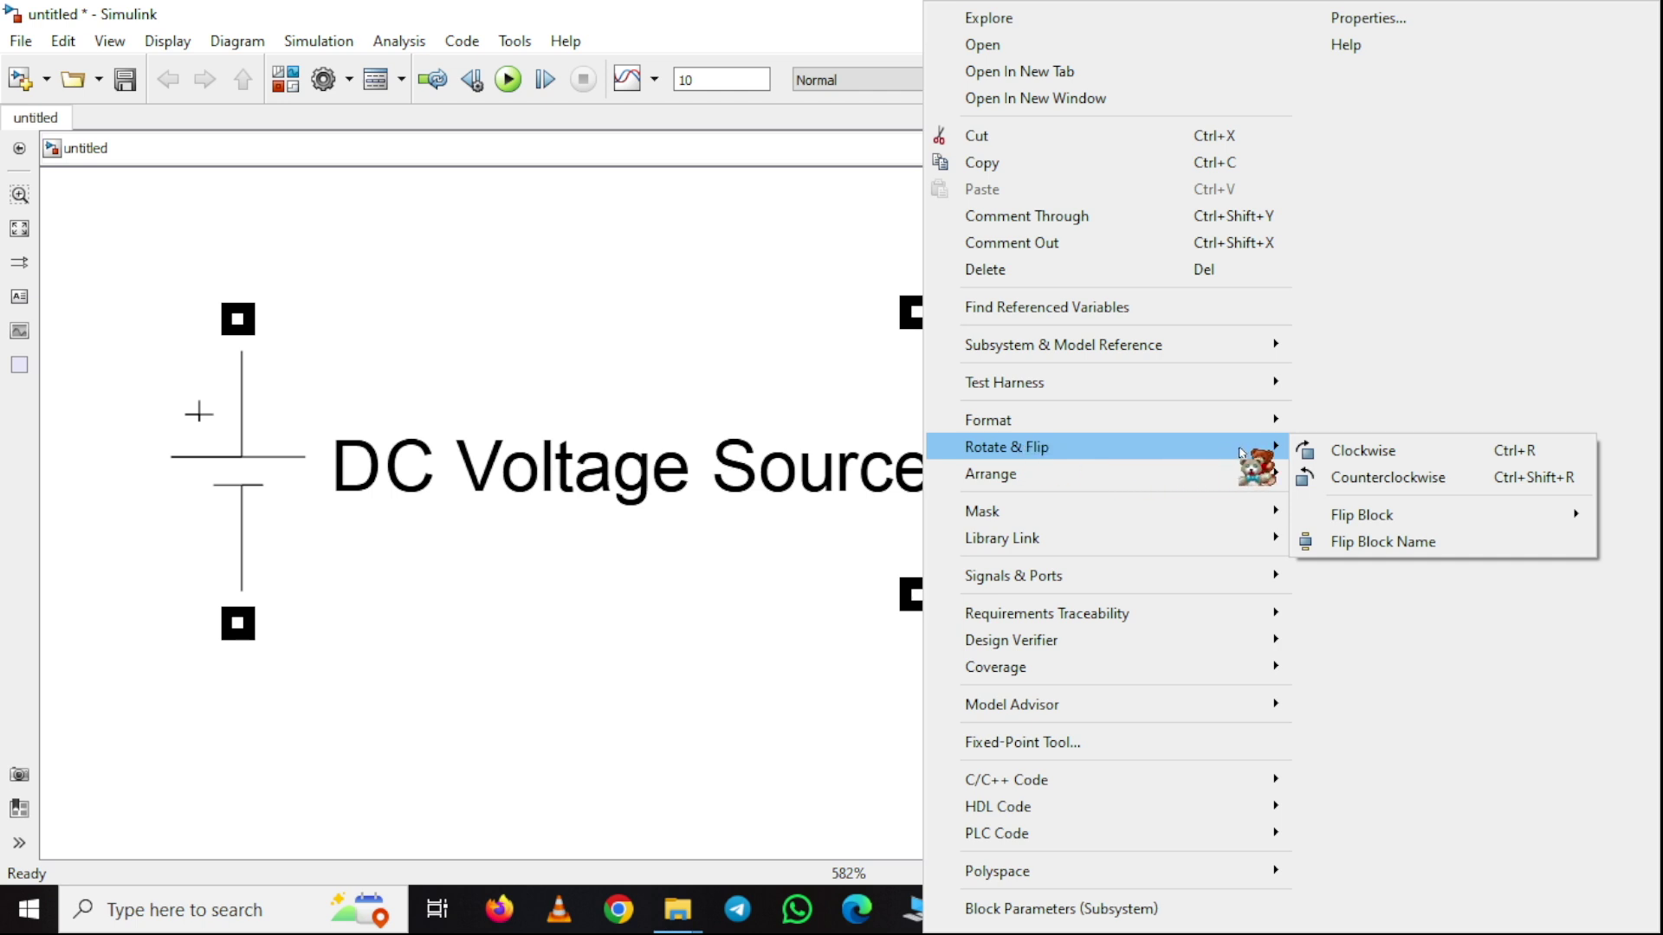
{"action": "mouse_move", "coordinate": [1356, 519]}
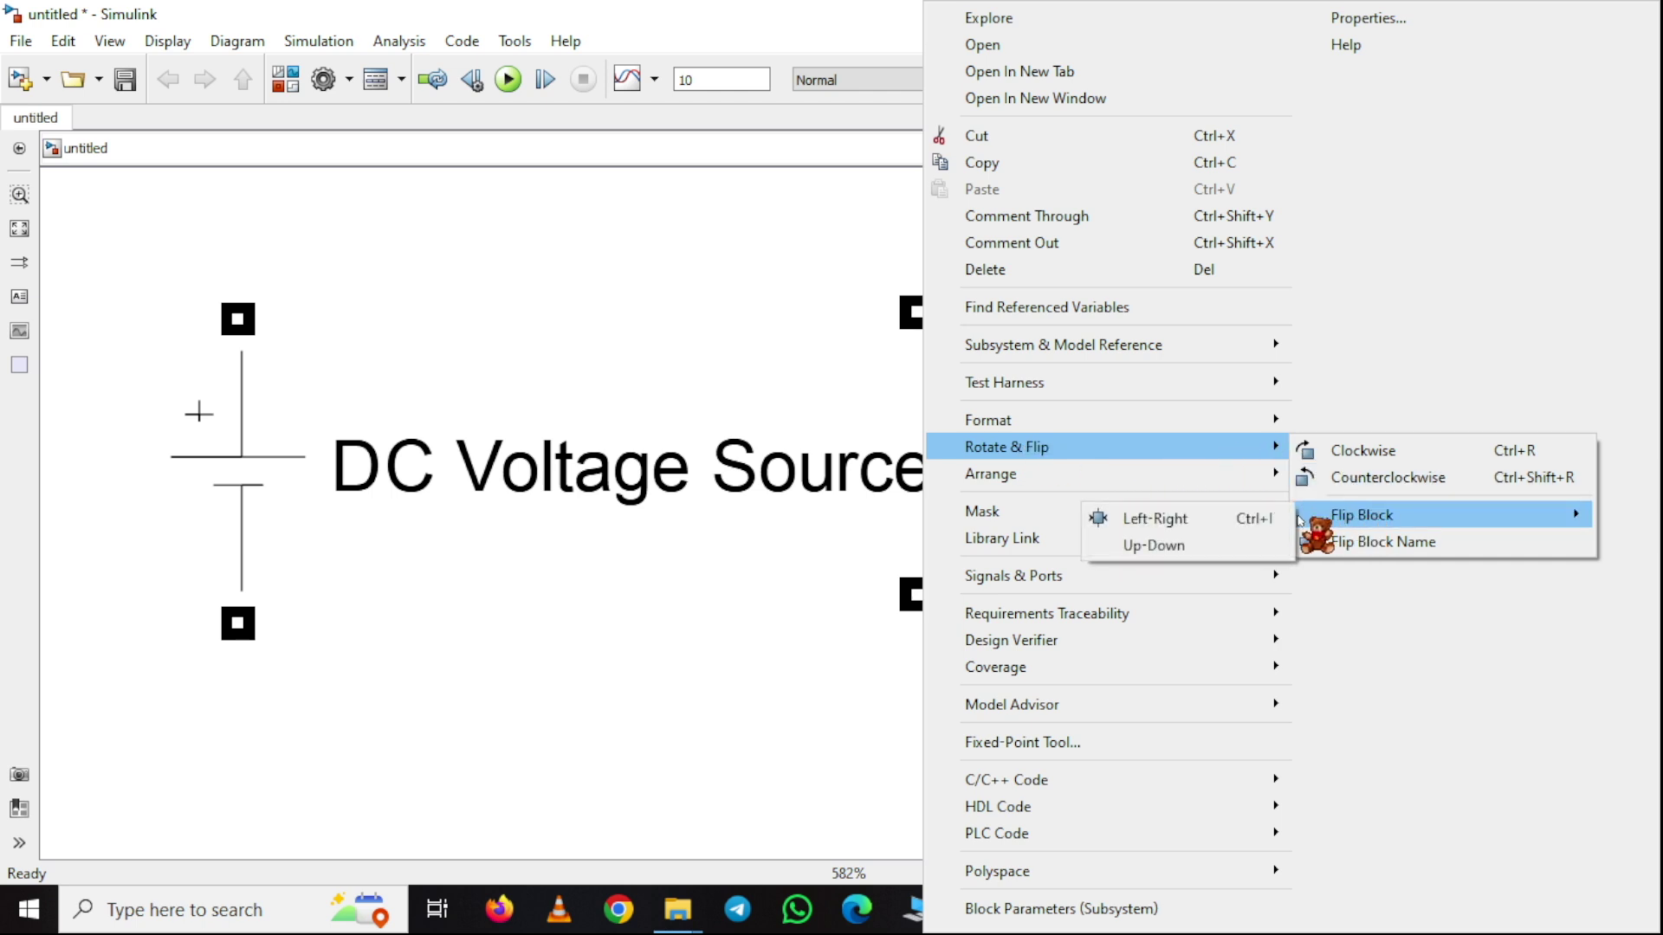
{"action": "left_click", "coordinate": [1230, 546]}
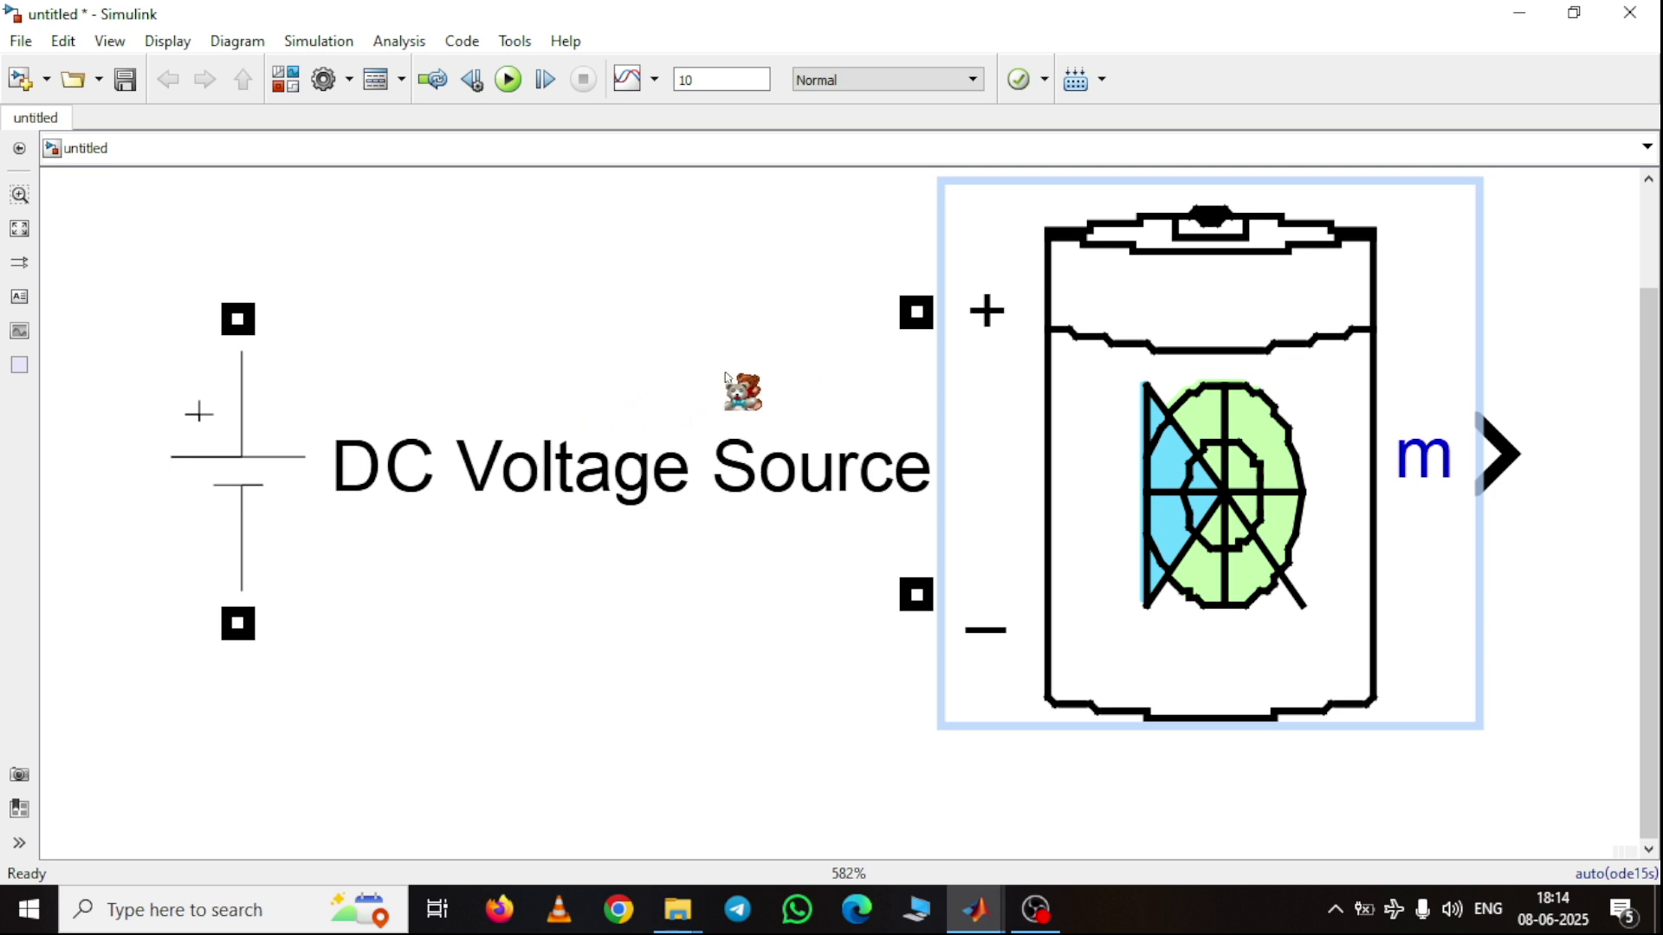
- Wire the source's positive and negative terminals to the matching battery terminals, and route the upper wire above the source's terminal
{"action": "left_click_drag", "start_coordinate": [230, 322], "coordinate": [887, 296]}
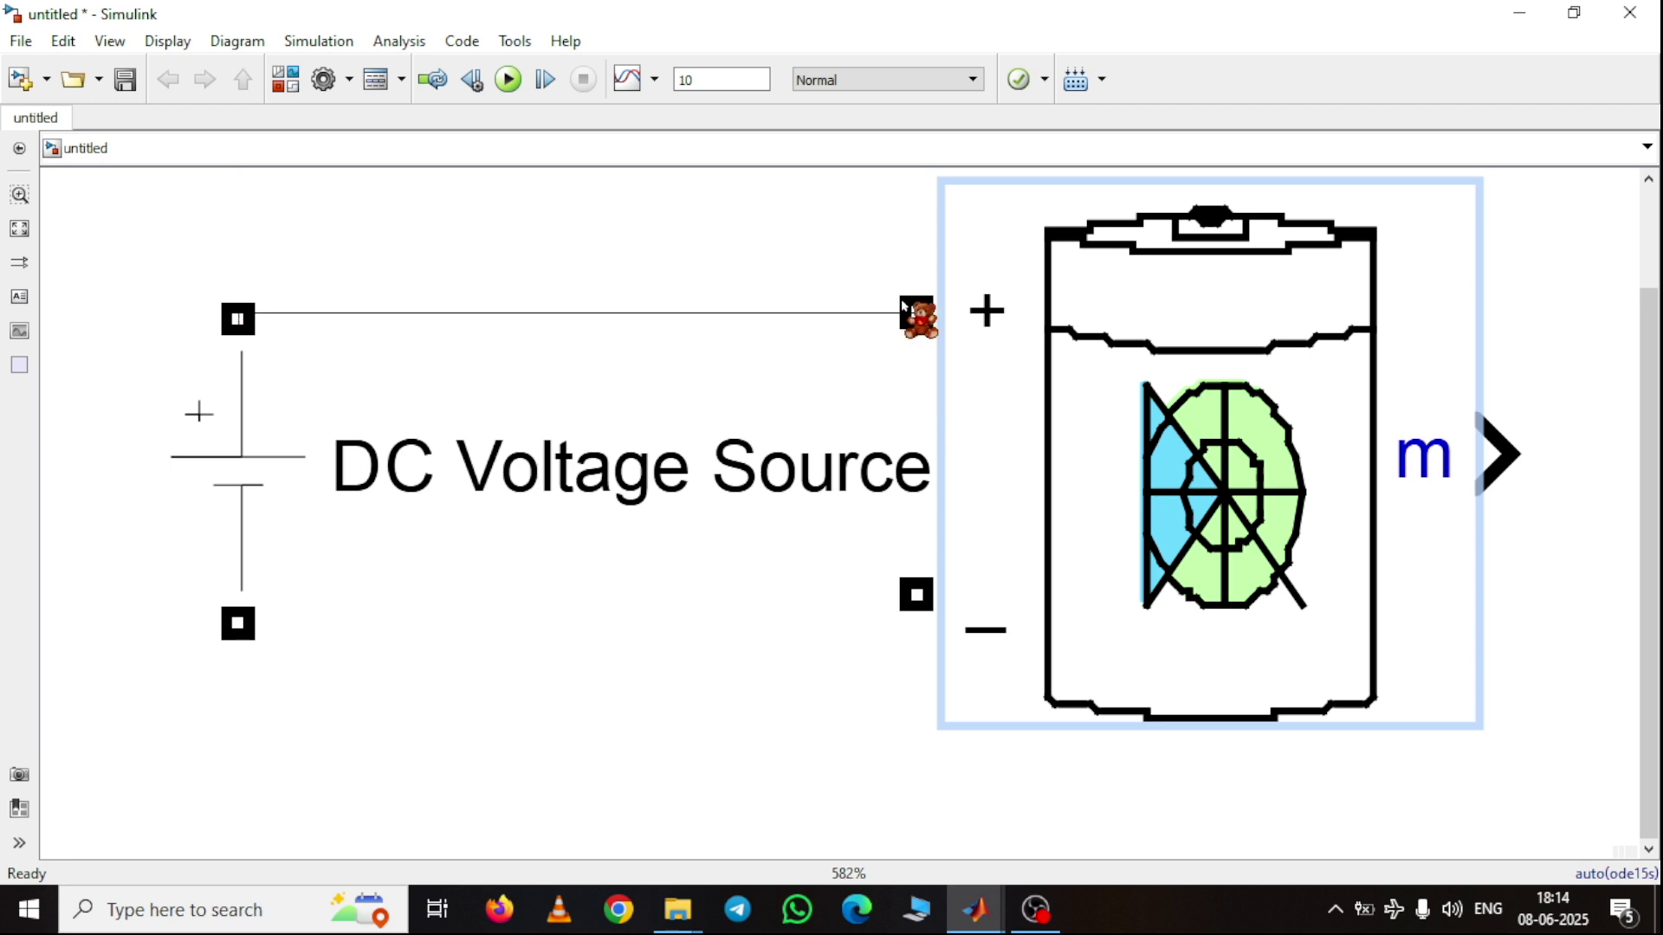
{"action": "left_click_drag", "start_coordinate": [241, 641], "coordinate": [907, 606]}
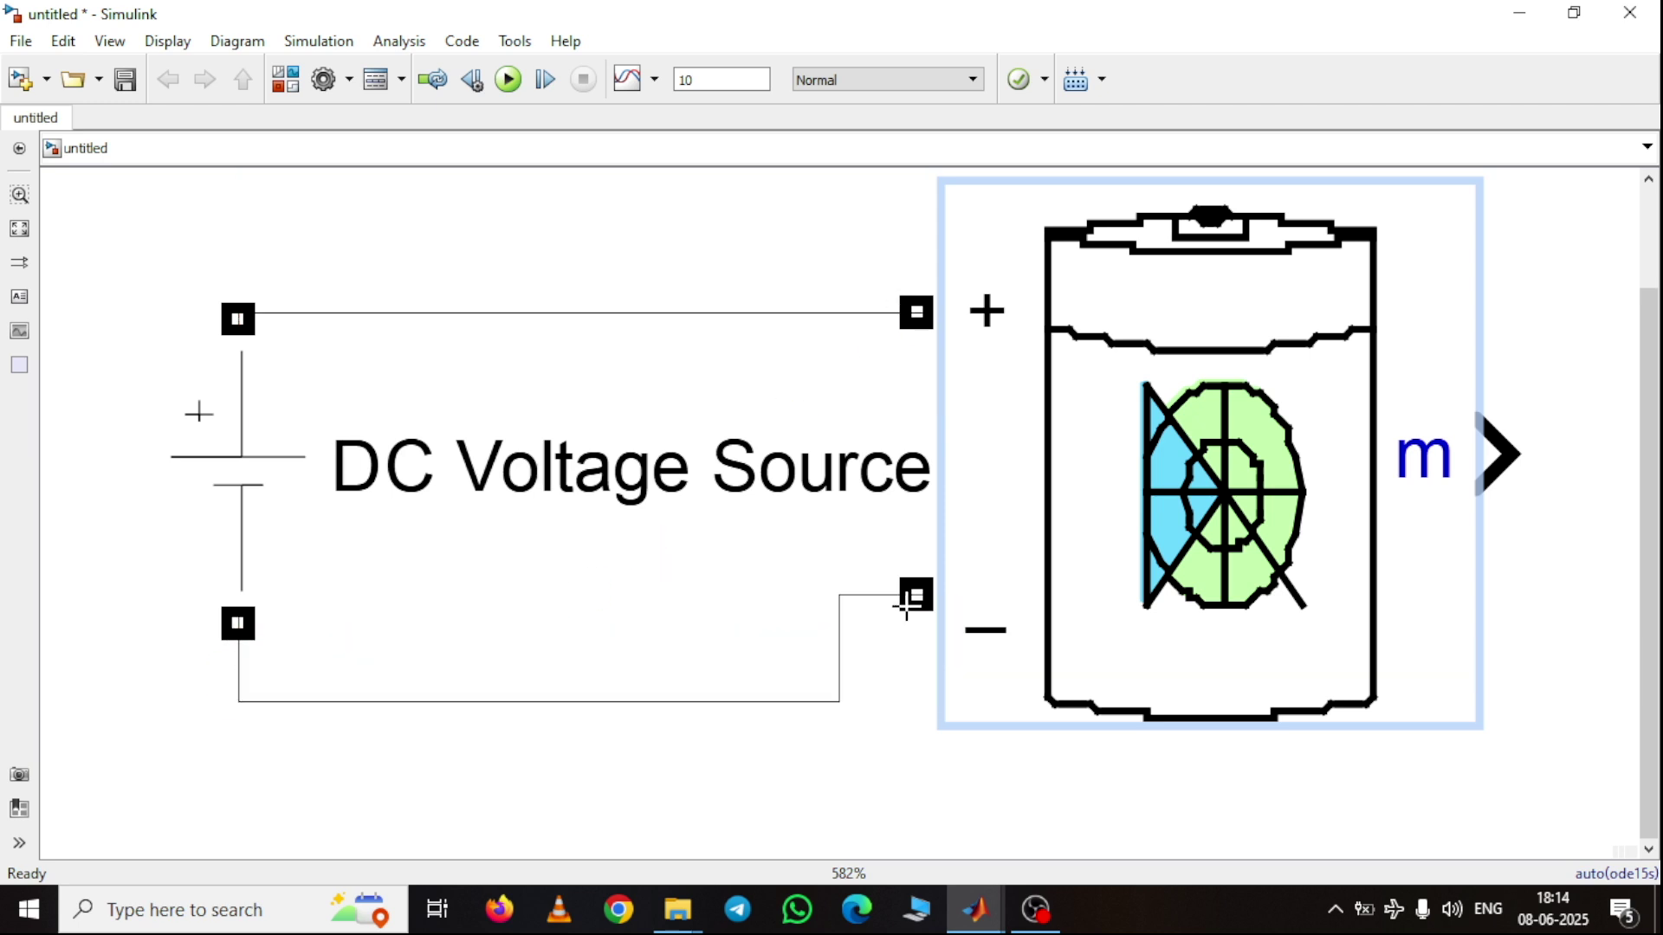
{"action": "left_click", "coordinate": [633, 316]}
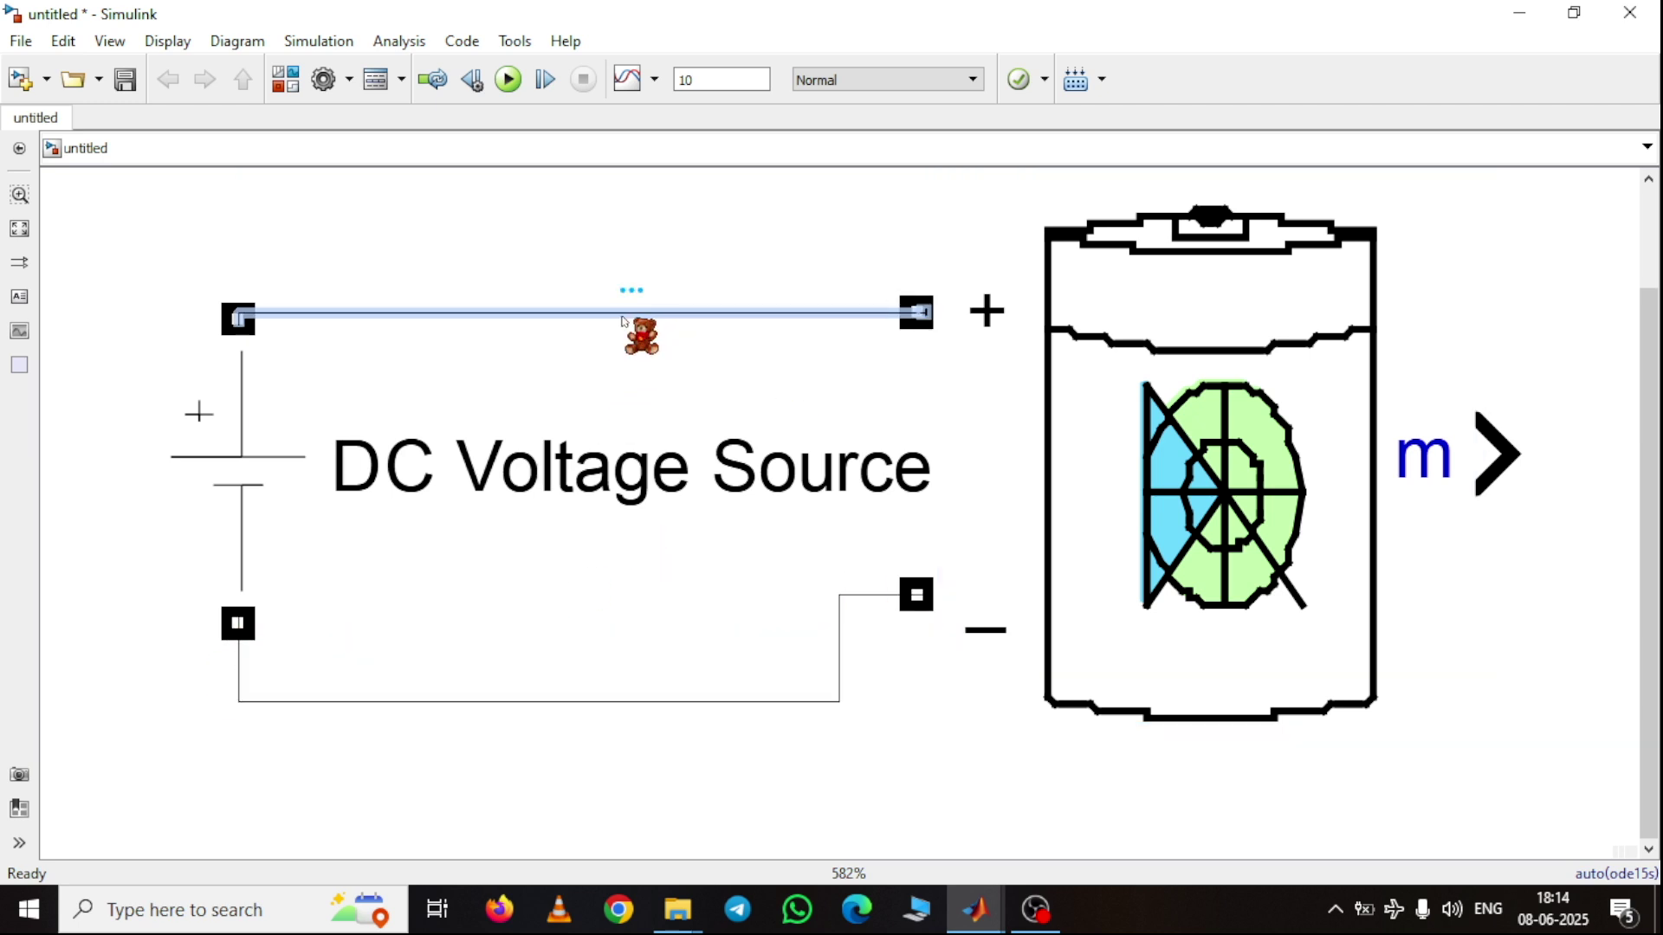
{"action": "left_click", "coordinate": [615, 358]}
{"action": "left_click_drag", "start_coordinate": [628, 317], "coordinate": [658, 267]}
{"action": "left_click", "coordinate": [651, 384]}
{"action": "left_click", "coordinate": [1009, 675]}
{"action": "scroll", "coordinate": [1071, 715], "scroll_direction": "down", "scroll_amount": 2}
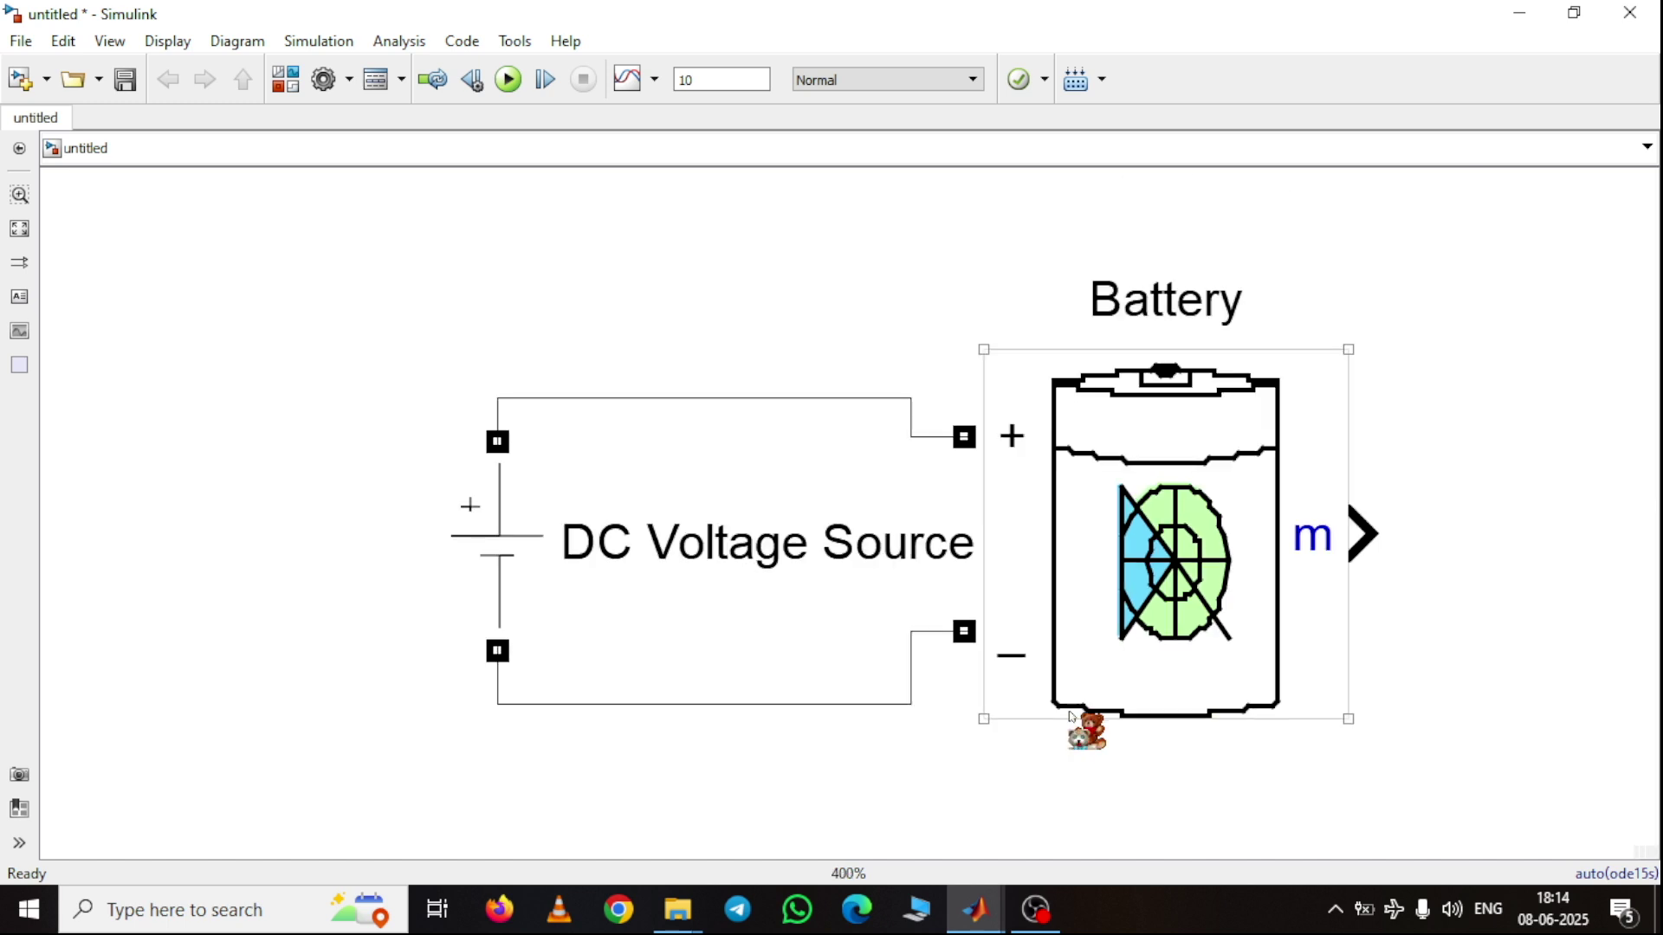
{"action": "left_click", "coordinate": [1405, 612]}
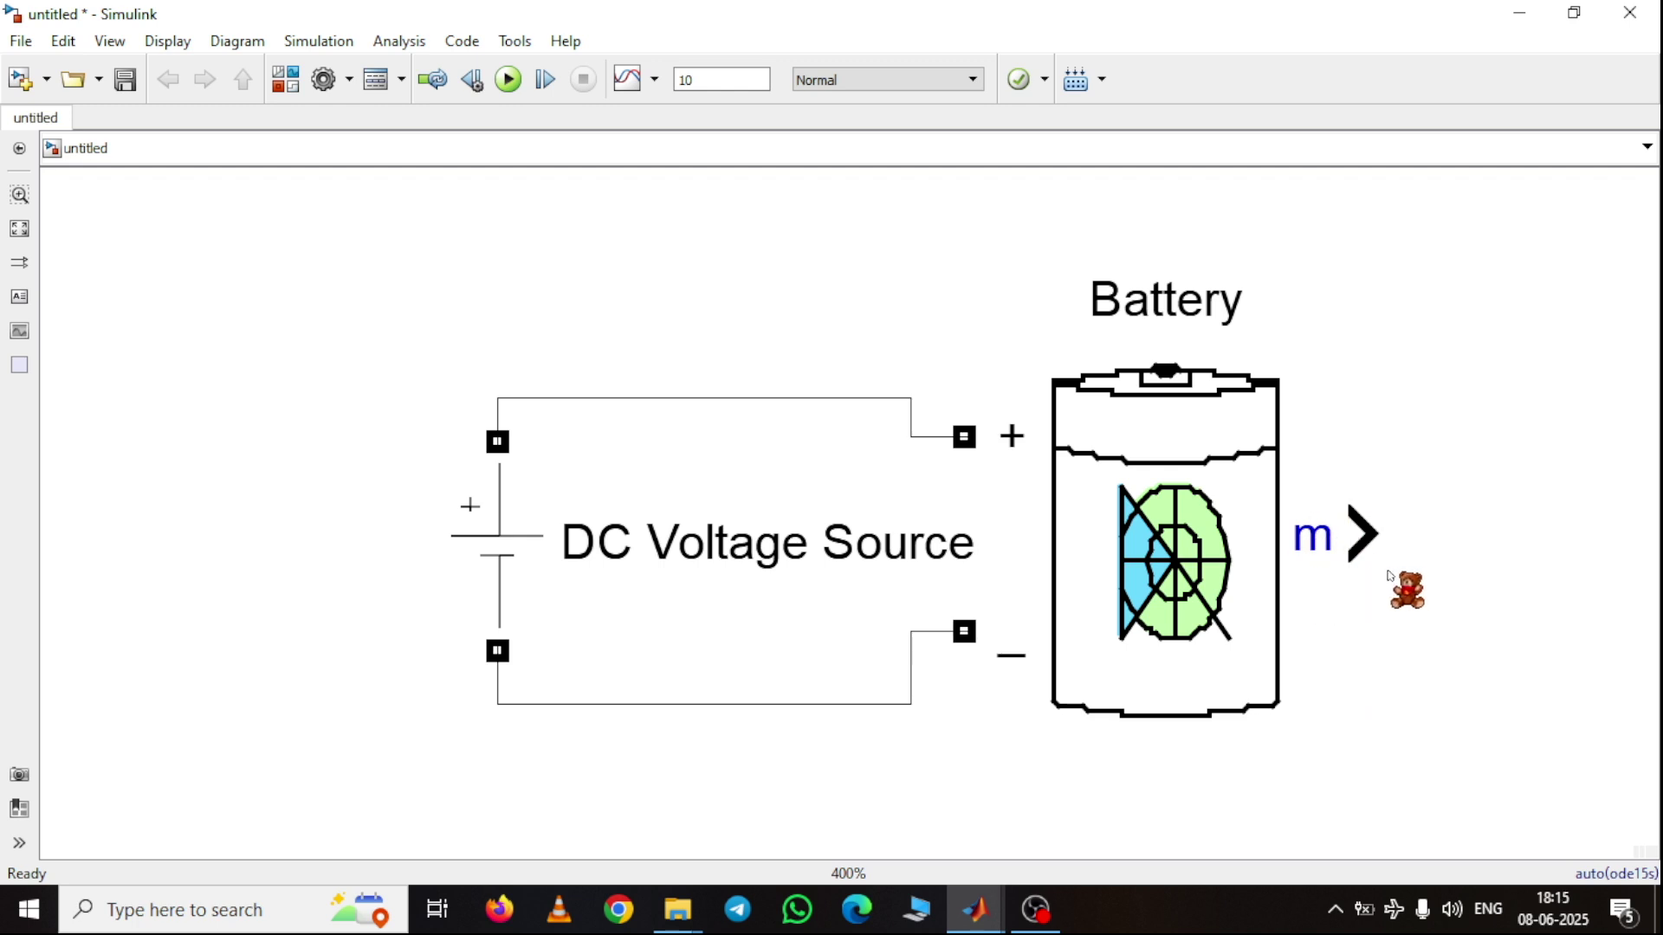
- Search the block library for "bus selector" and add the simulink/Commonly Used Blocks version to the model
{"action": "left_click", "coordinate": [285, 79]}
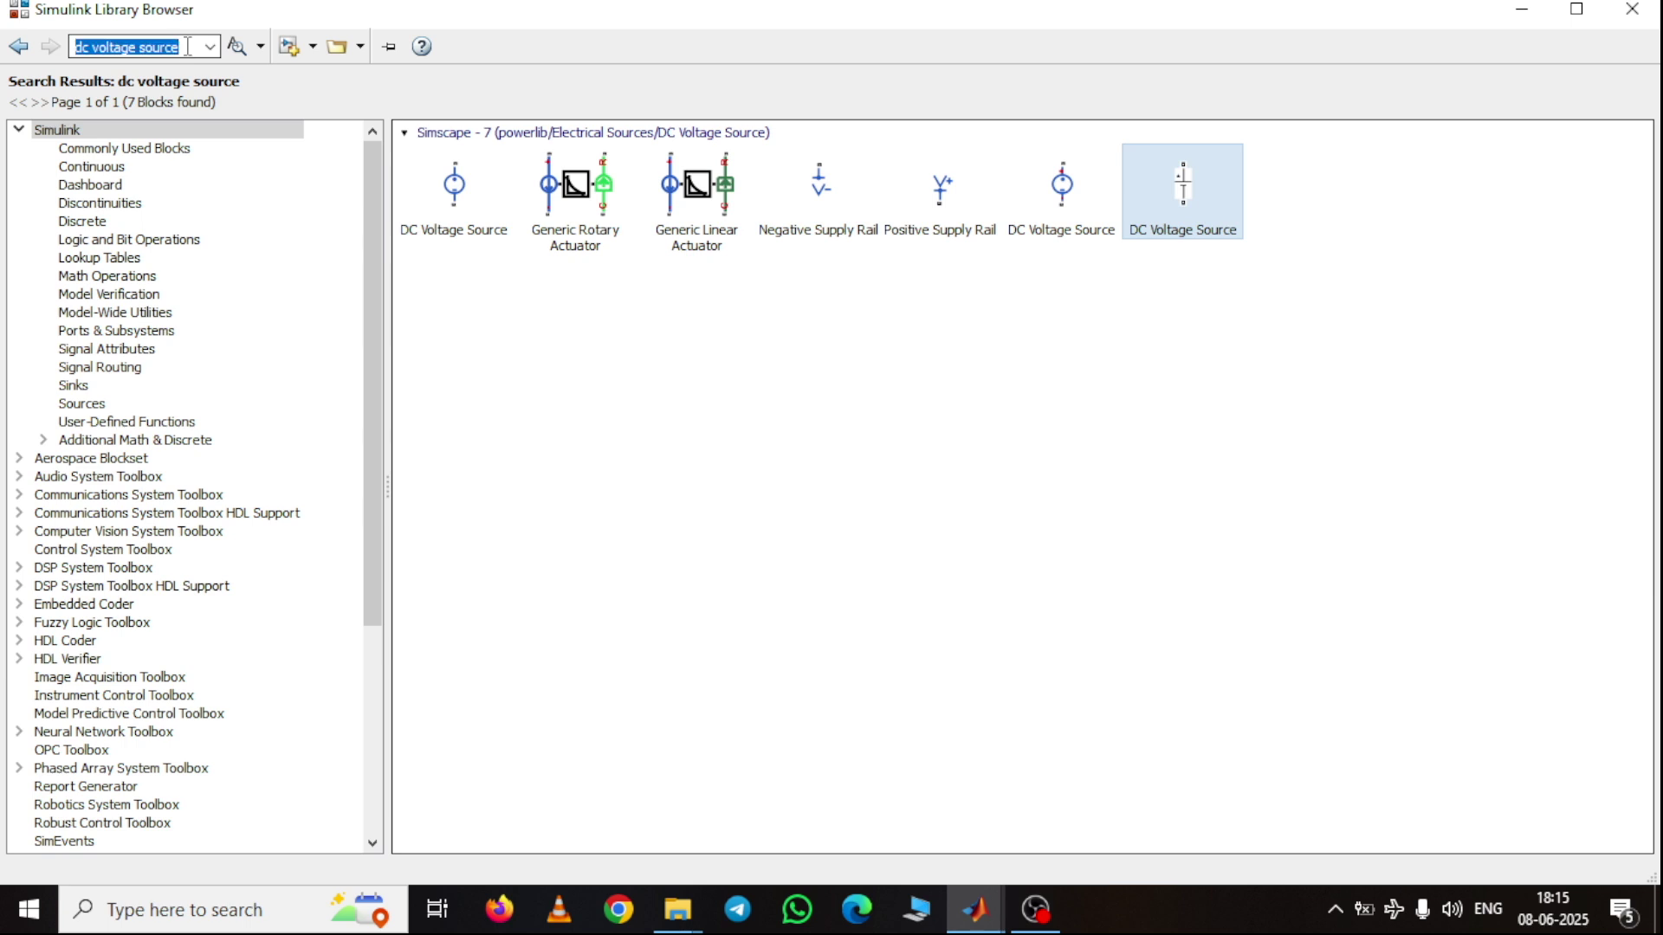
{"action": "type", "text": "bus selector"}
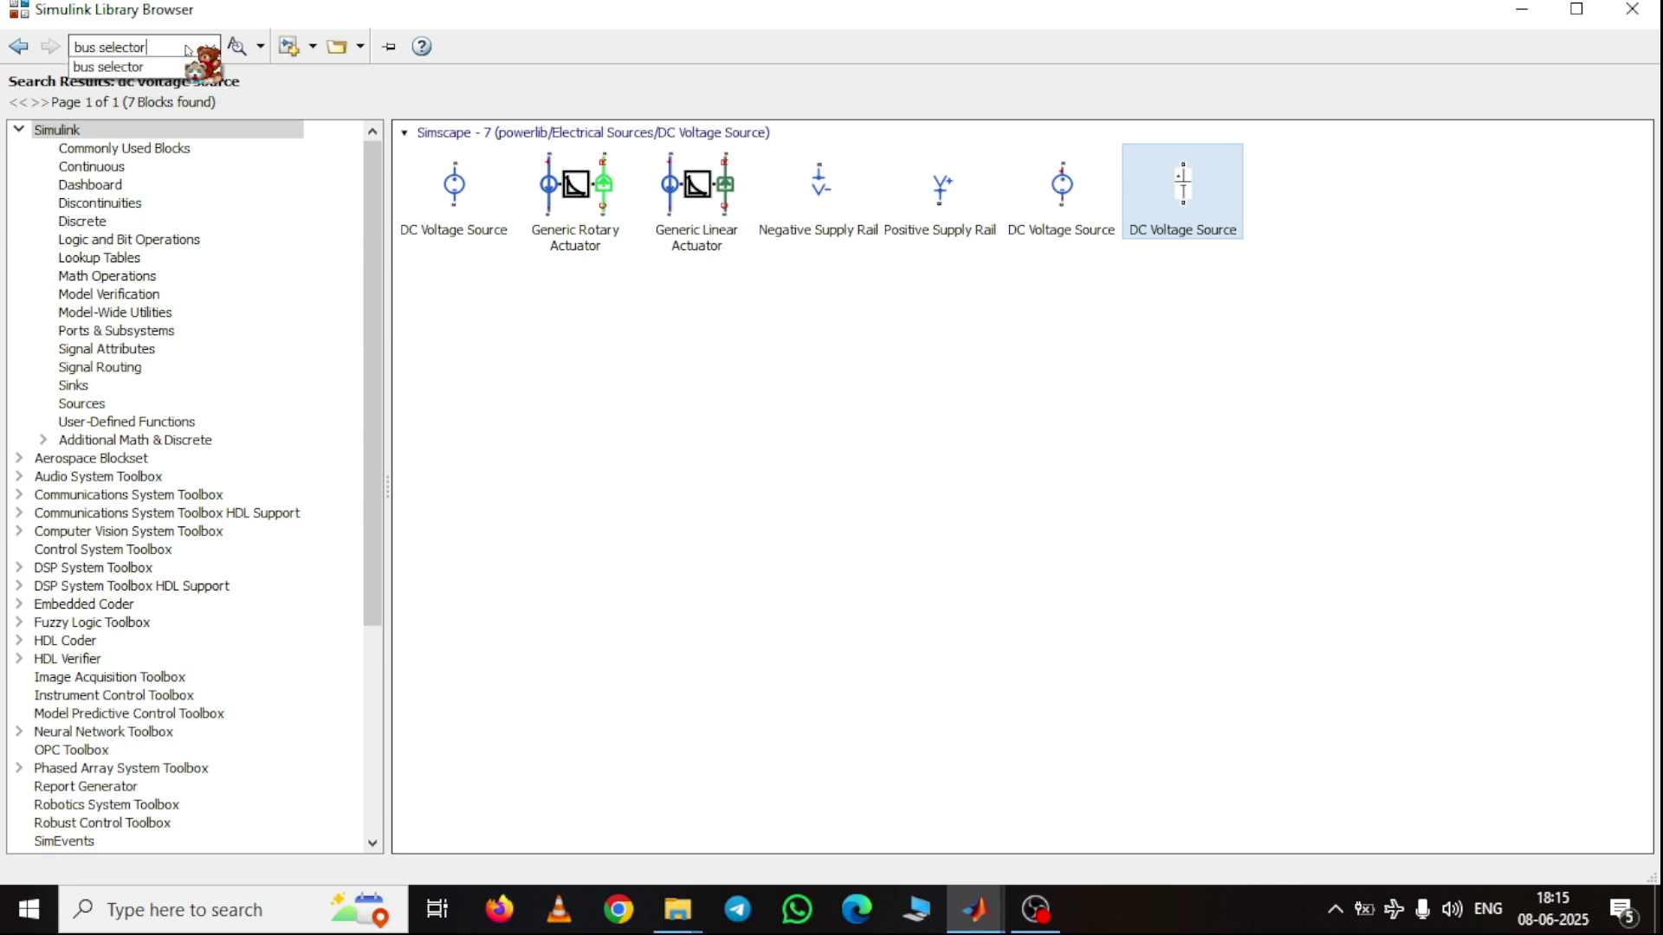
{"action": "left_click", "coordinate": [236, 46]}
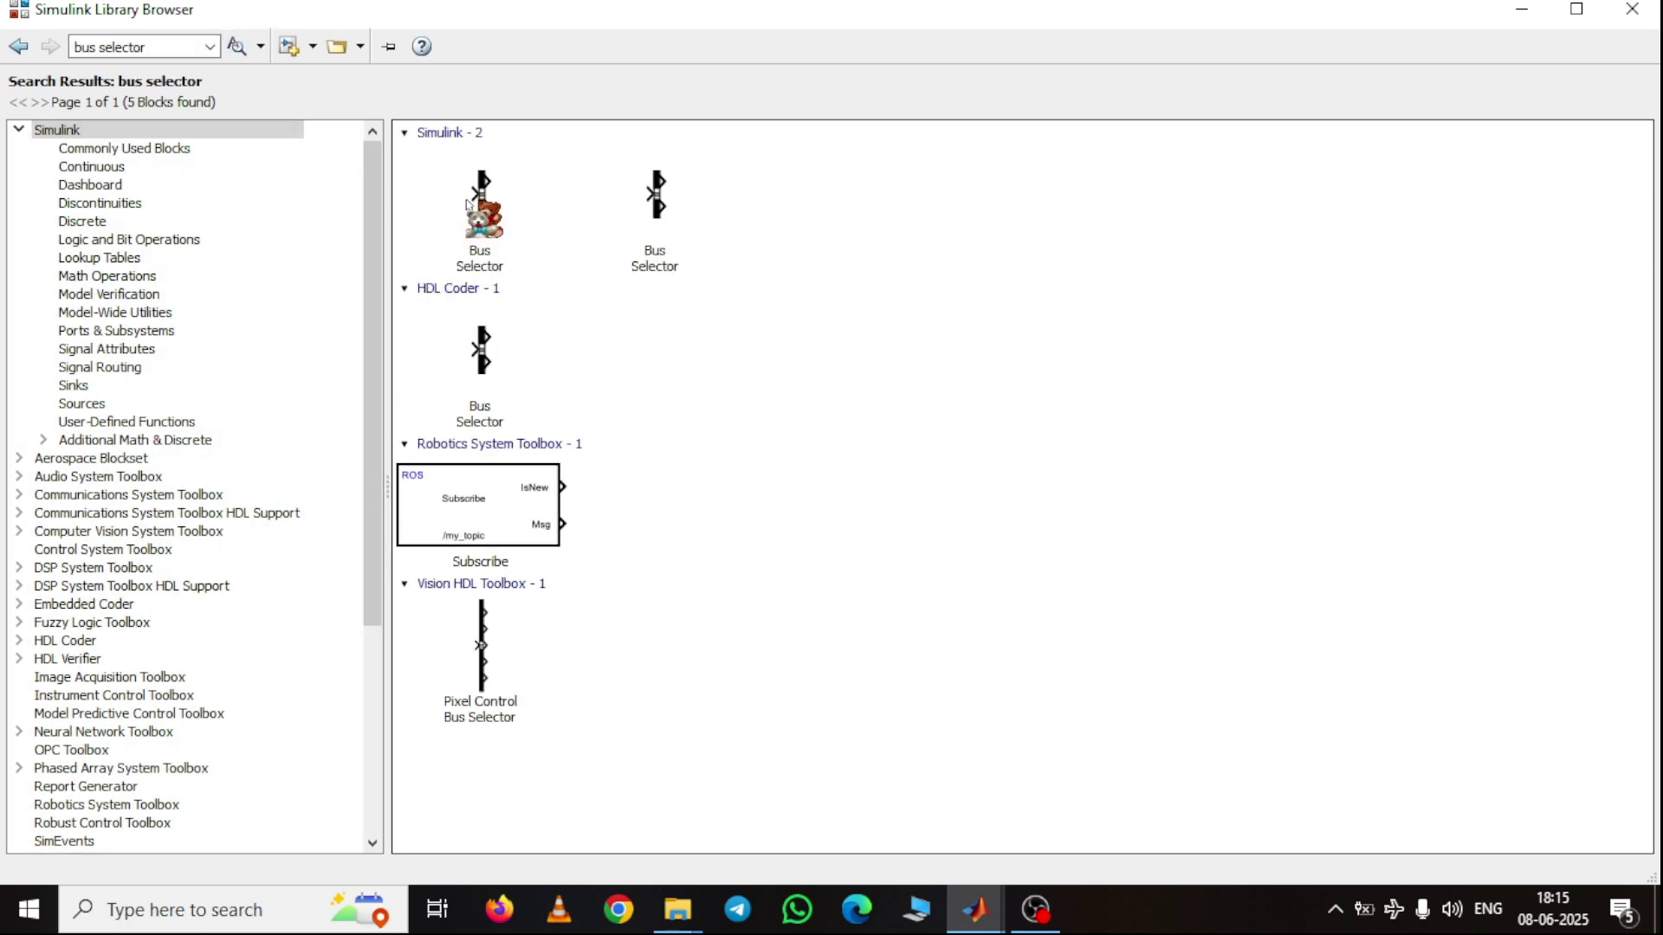
{"action": "left_click", "coordinate": [468, 204]}
{"action": "right_click", "coordinate": [477, 173]}
{"action": "key", "text": "Escape"}
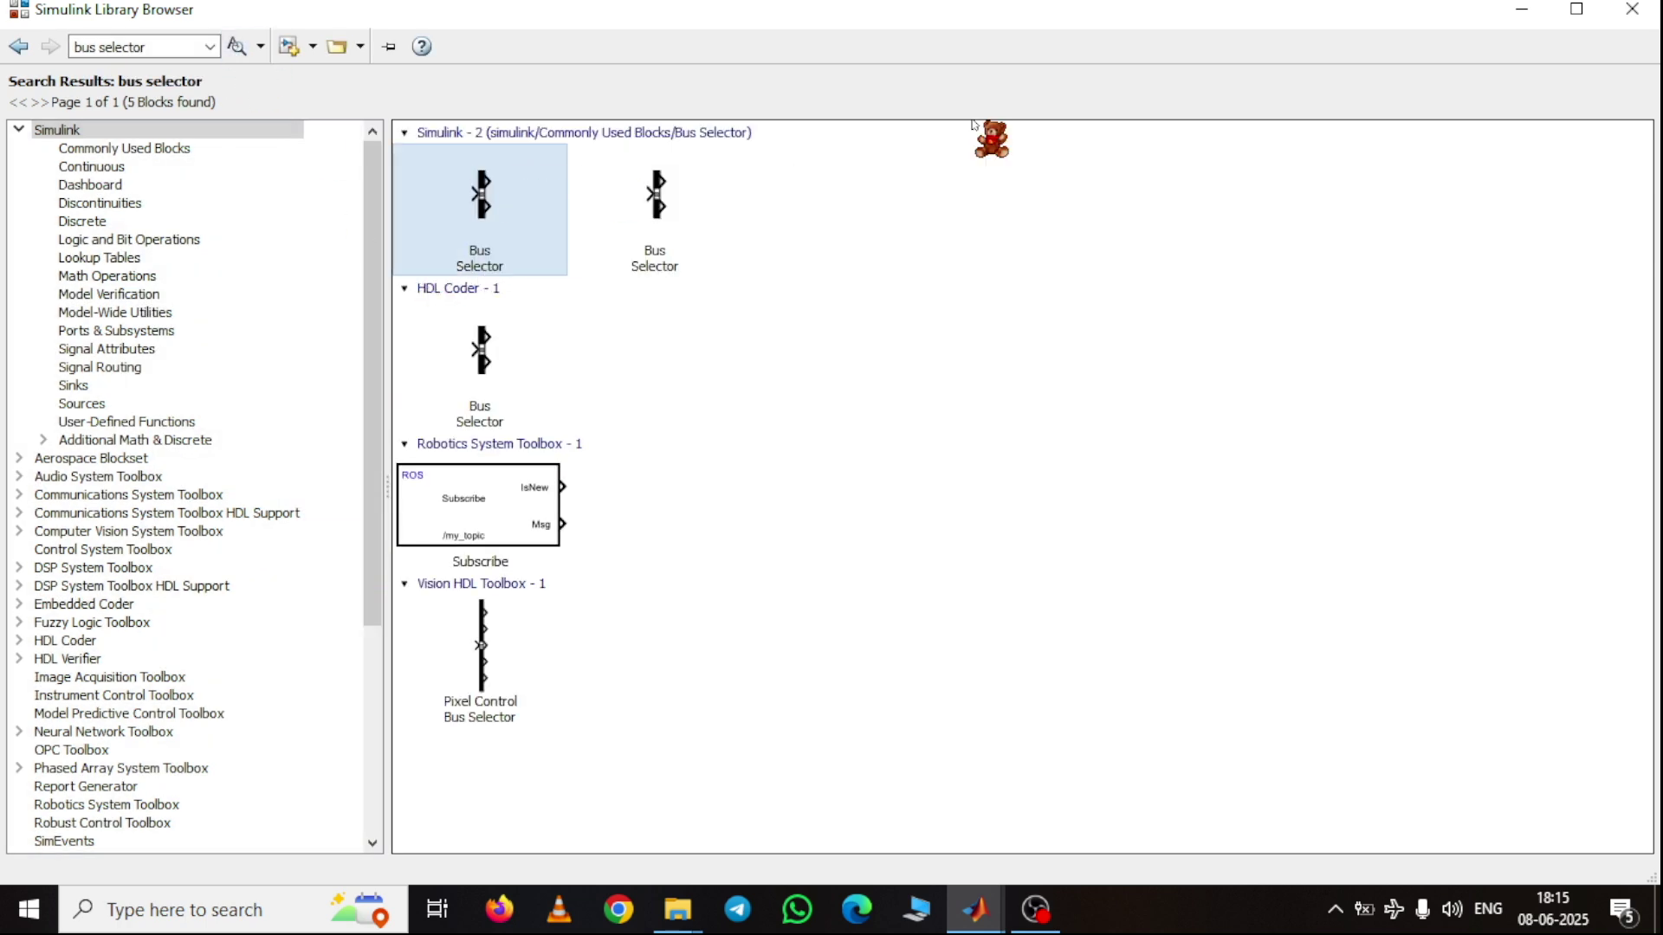
- Place the Bus Selector to the right of the battery and connect it to the battery's m output
{"action": "left_click", "coordinate": [1522, 12]}
{"action": "left_click_drag", "start_coordinate": [854, 533], "coordinate": [1498, 561]}
{"action": "left_click", "coordinate": [1461, 552]}
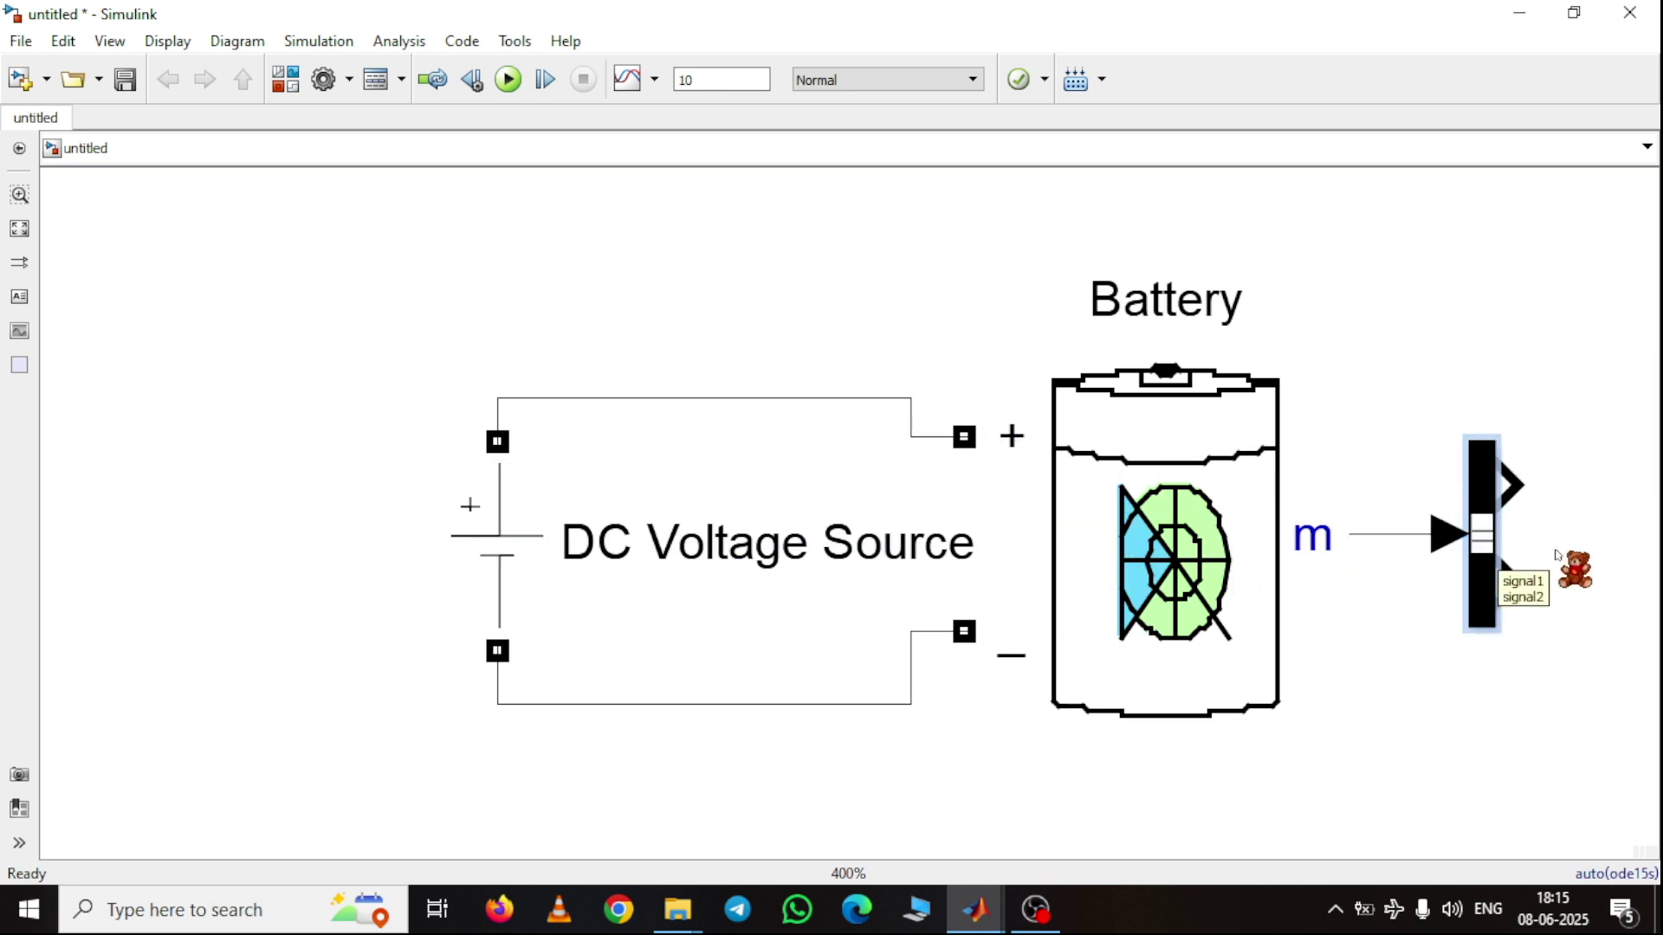
- Remove the placeholder entries signal1 and signal2 from the Bus Selector's selected signals
{"action": "double_click", "coordinate": [1489, 563]}
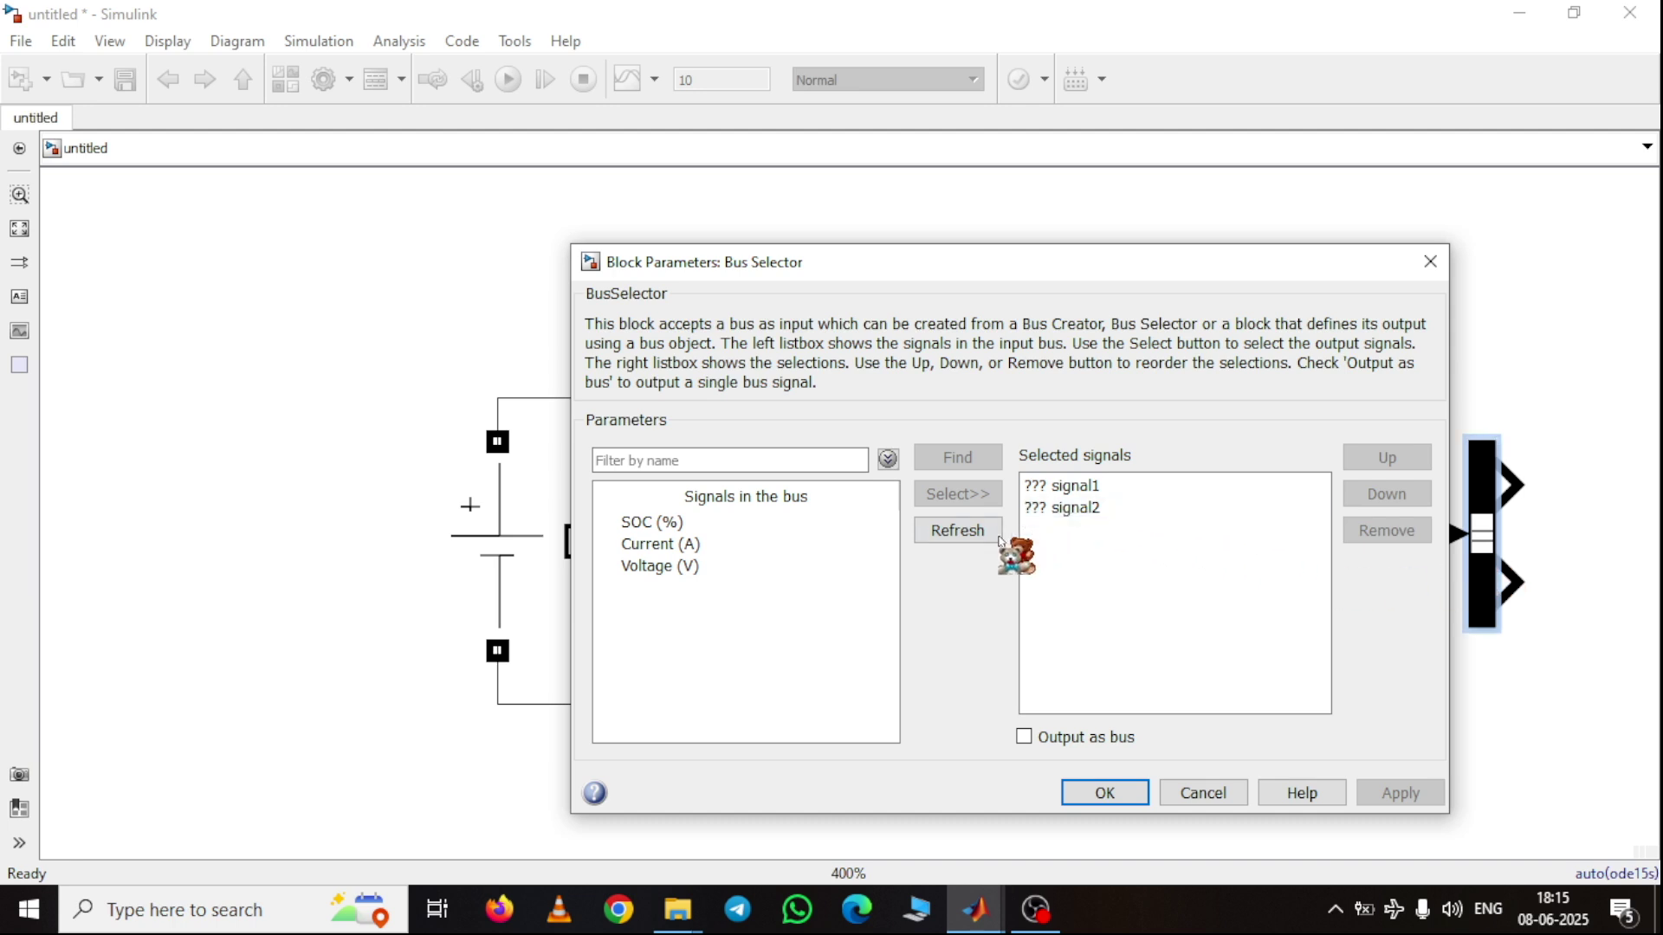
{"action": "left_click", "coordinate": [1089, 486]}
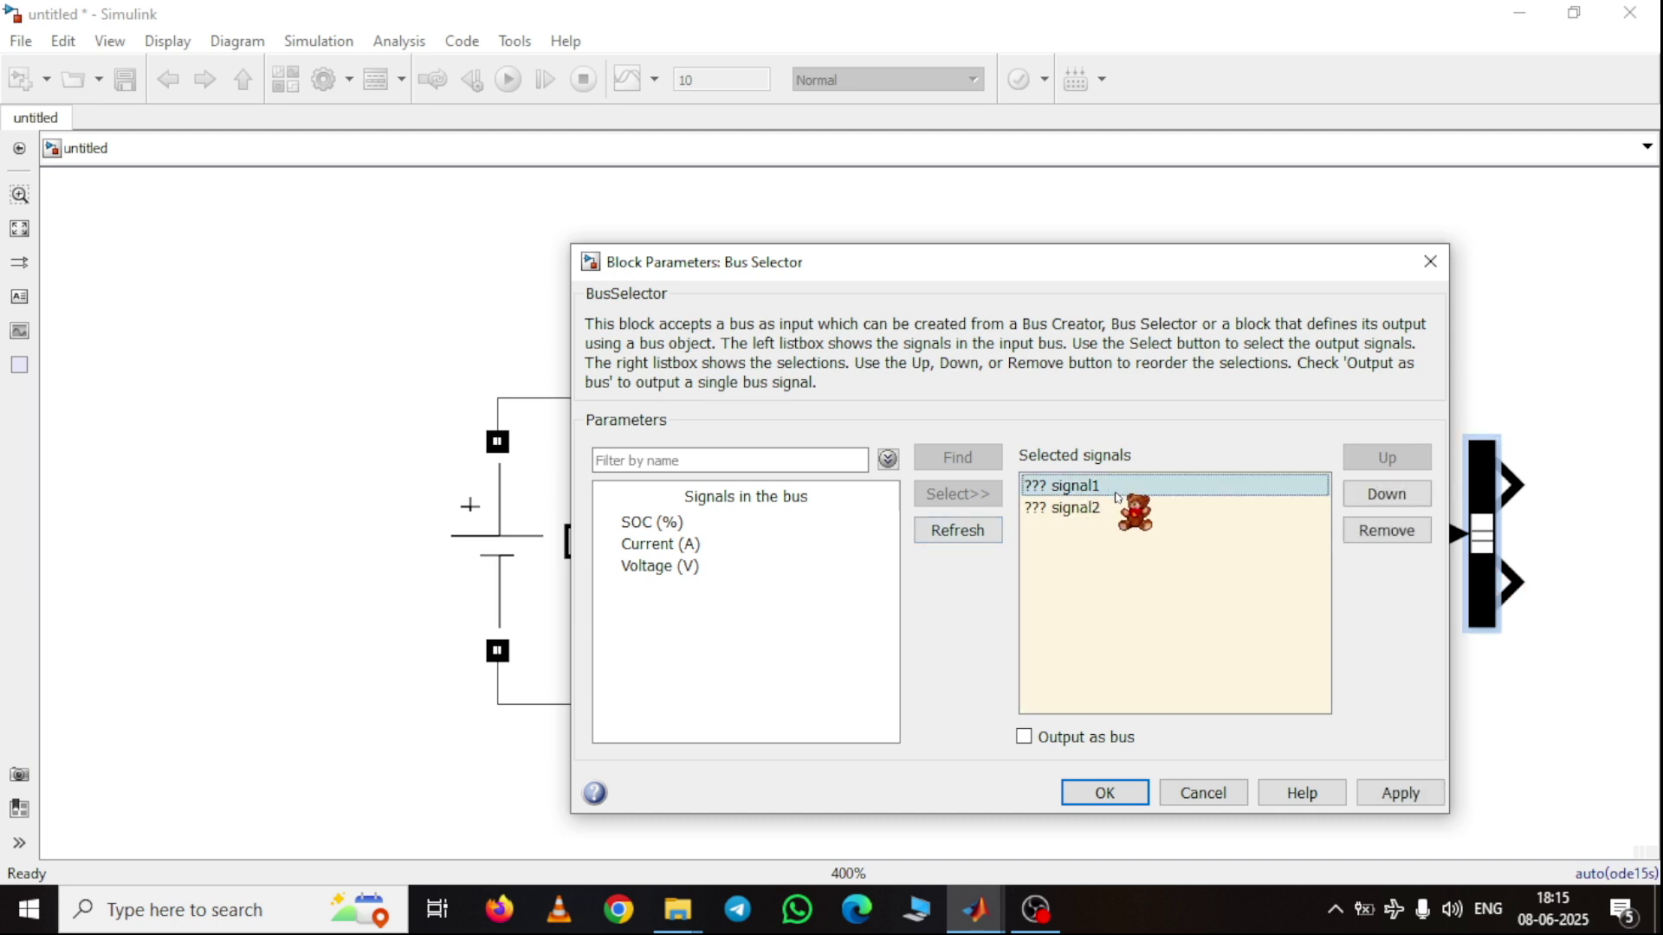
{"action": "left_click", "coordinate": [1377, 530]}
{"action": "left_click", "coordinate": [1361, 530]}
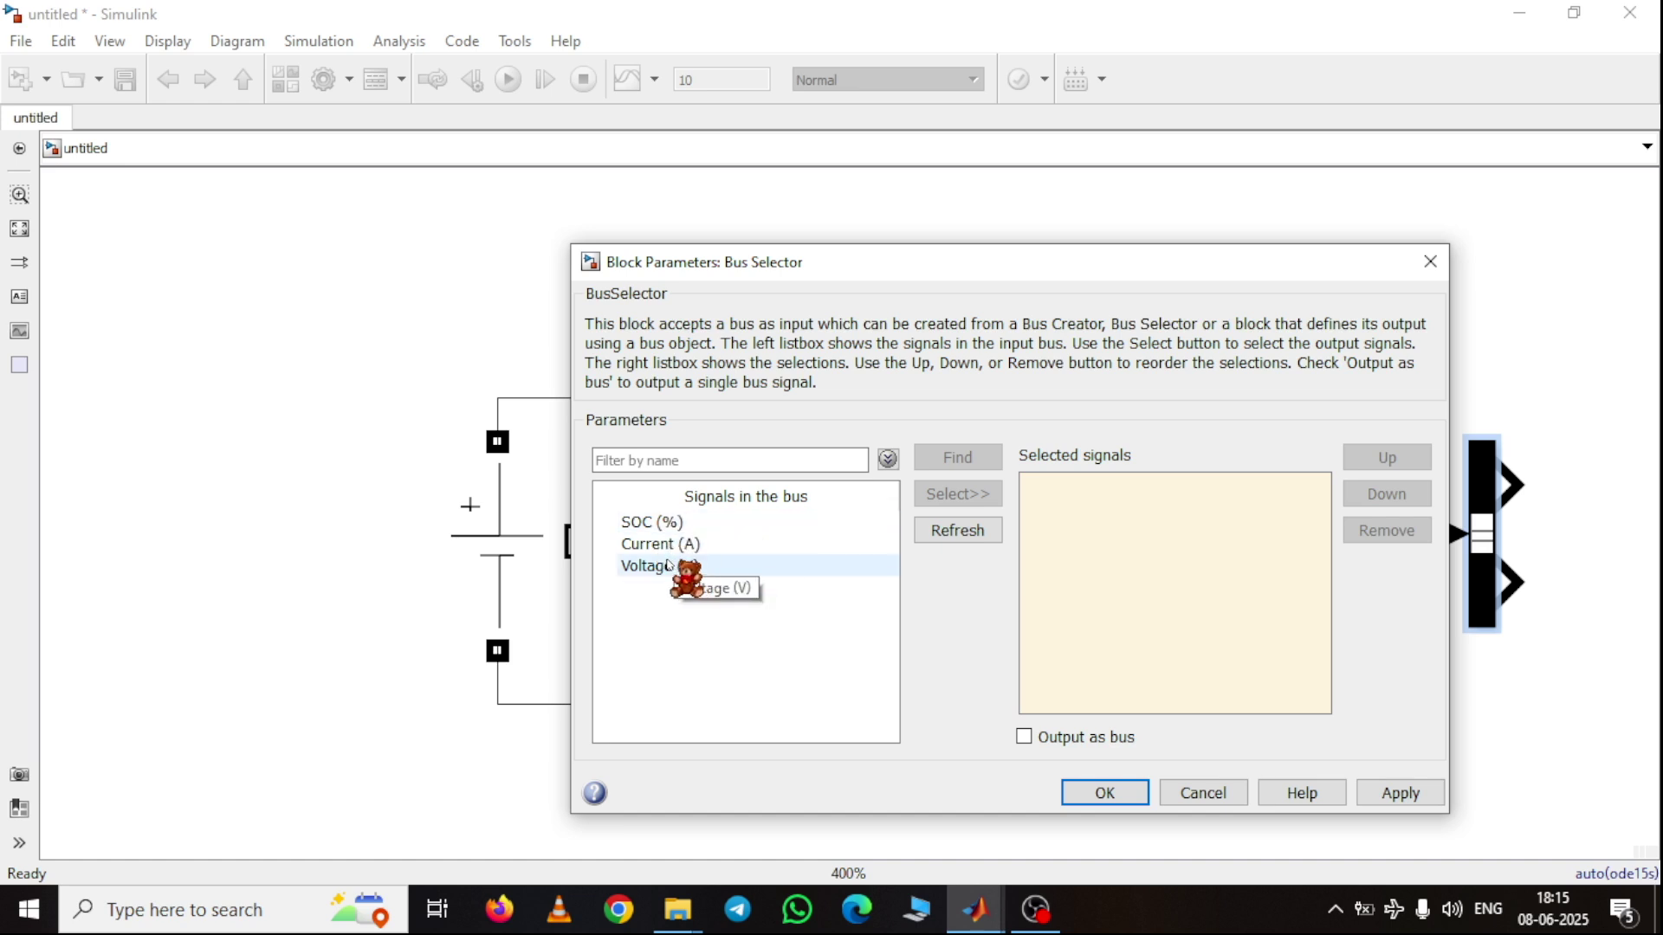
- Select SOC (%), Current (A) and Voltage (V) as the Bus Selector's output signals and apply the settings
{"action": "left_click", "coordinate": [705, 522]}
{"action": "left_click", "coordinate": [970, 500]}
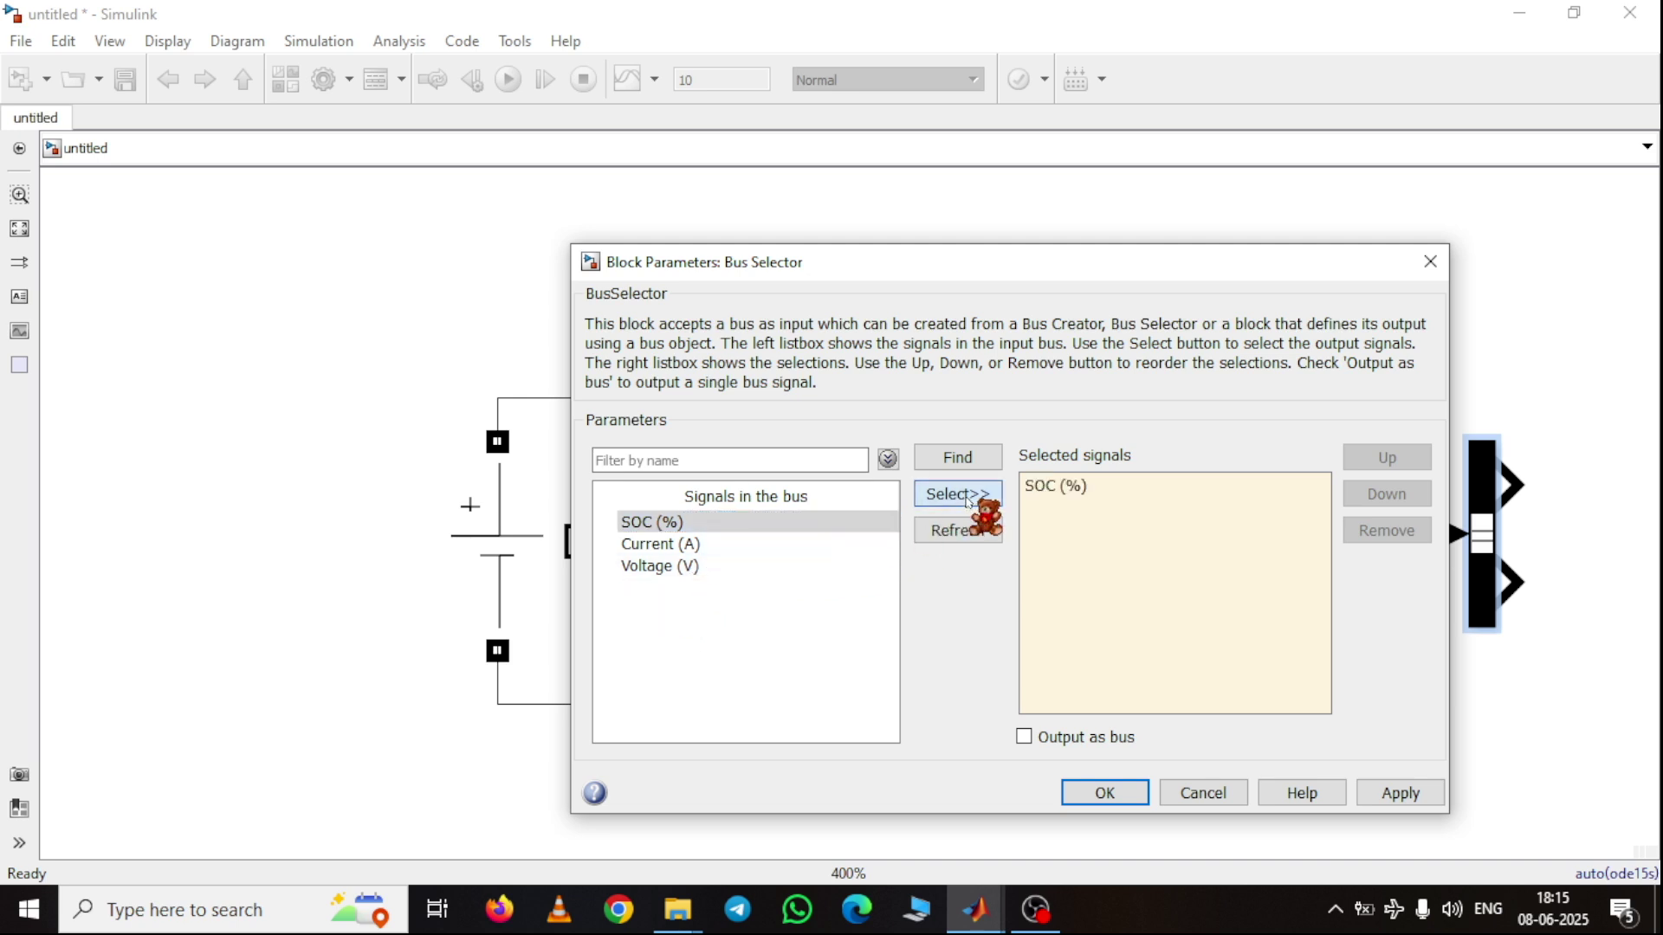
{"action": "left_click", "coordinate": [729, 544]}
{"action": "left_click", "coordinate": [966, 497]}
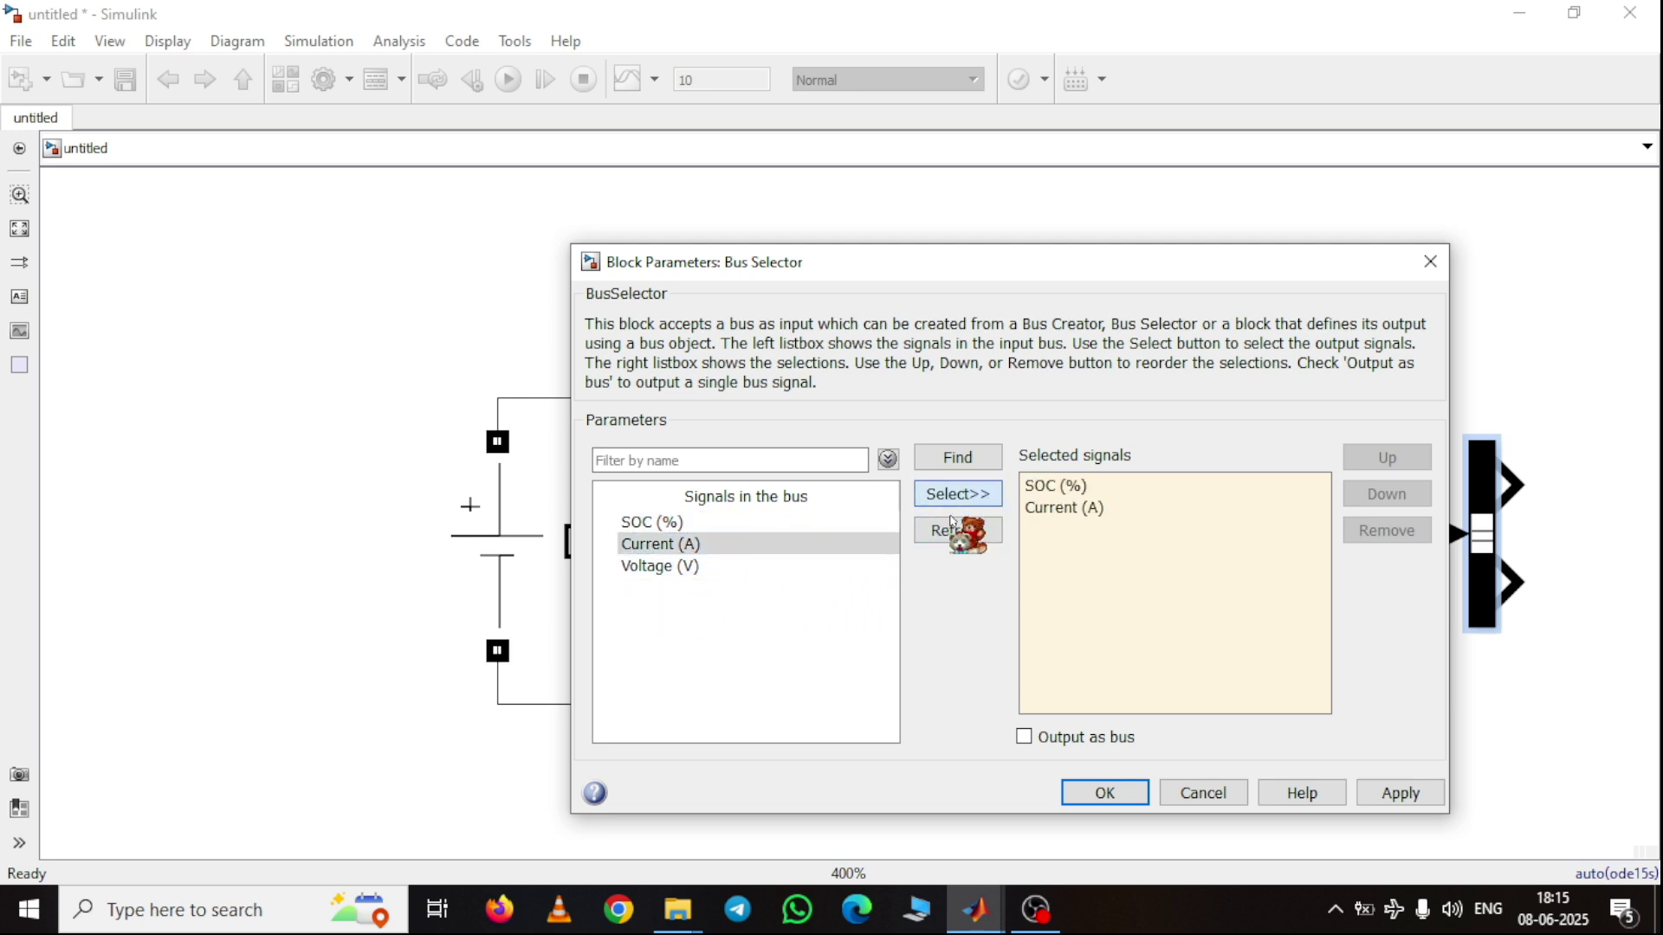
{"action": "left_click", "coordinate": [779, 567]}
{"action": "left_click", "coordinate": [970, 494]}
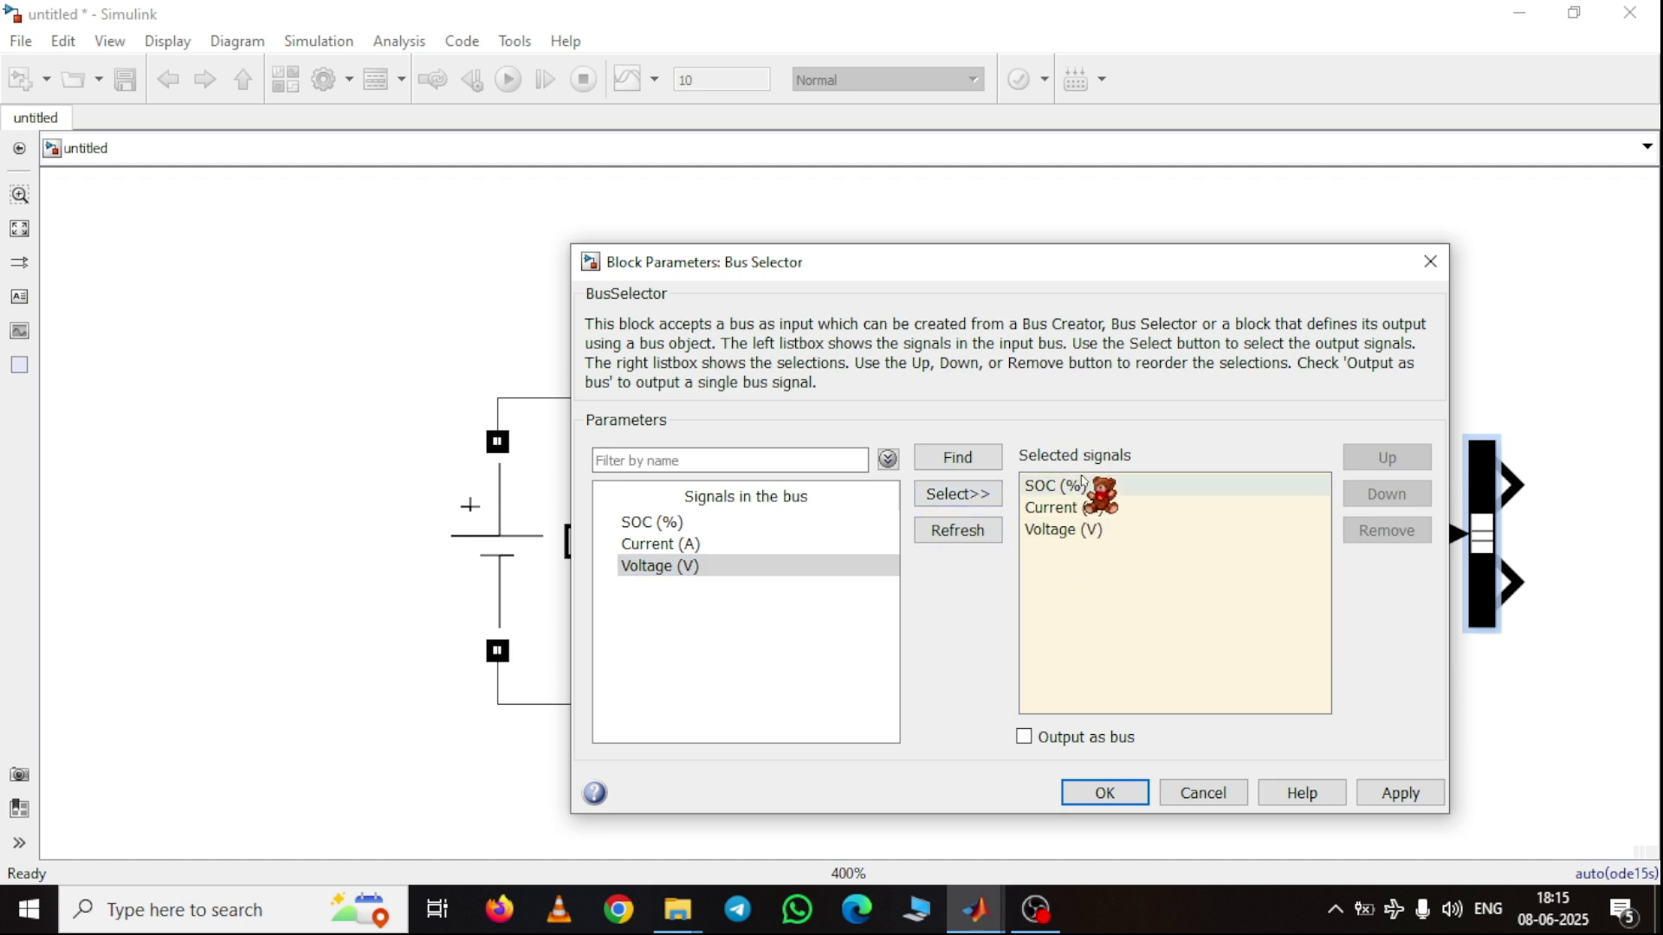
{"action": "left_click", "coordinate": [1408, 793]}
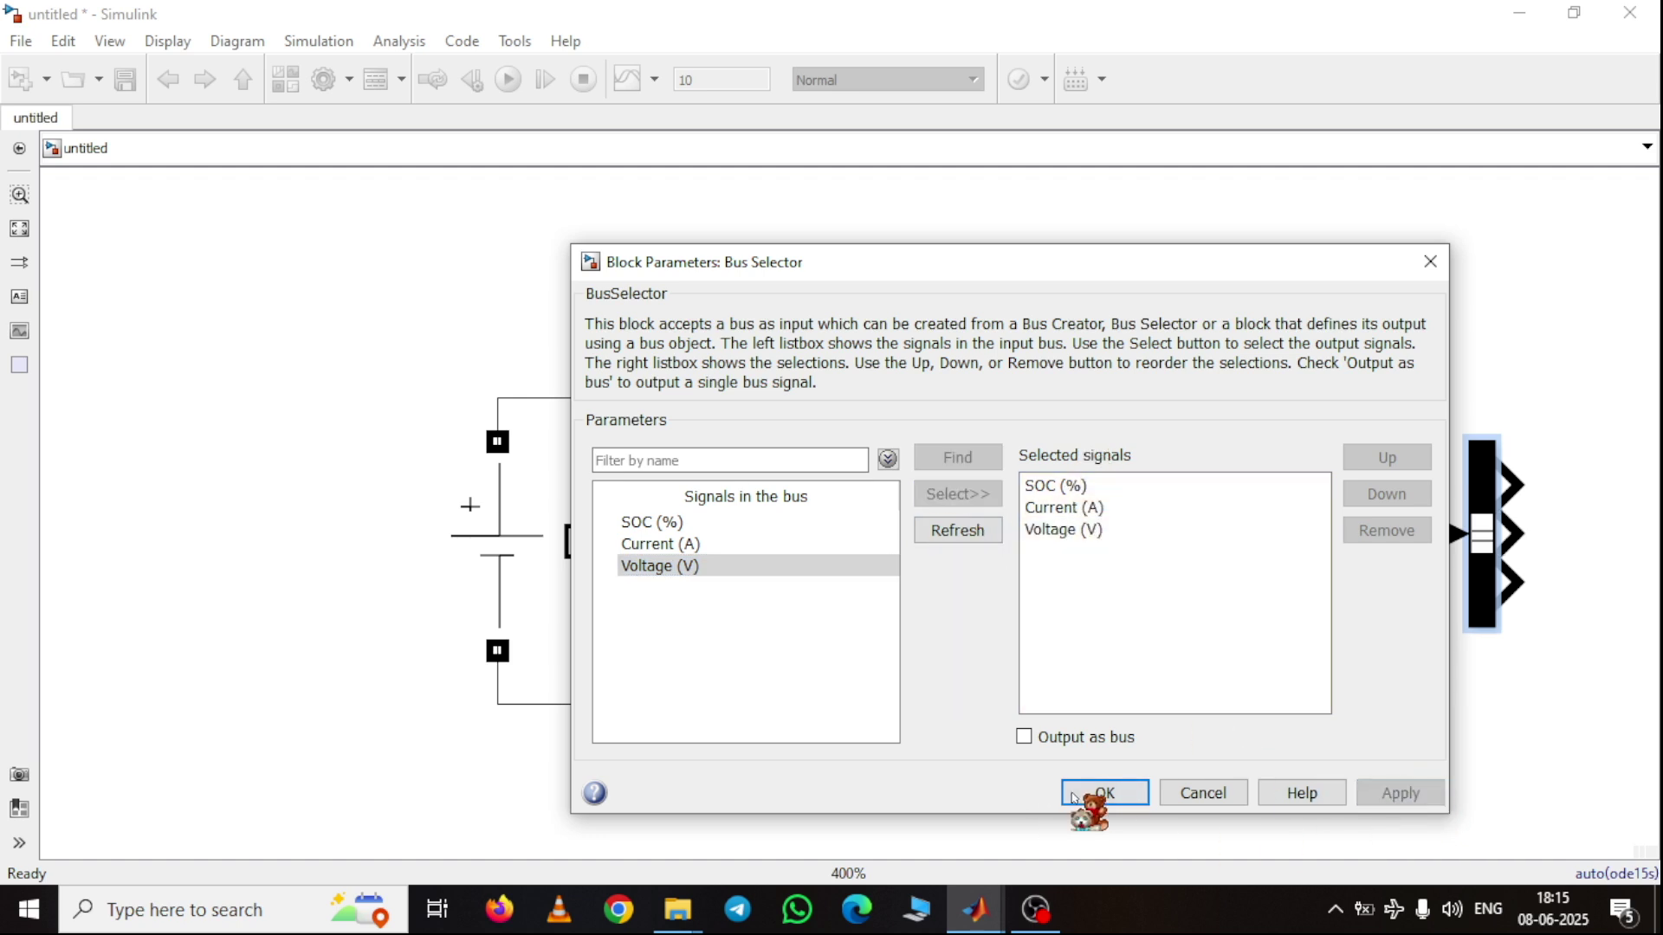
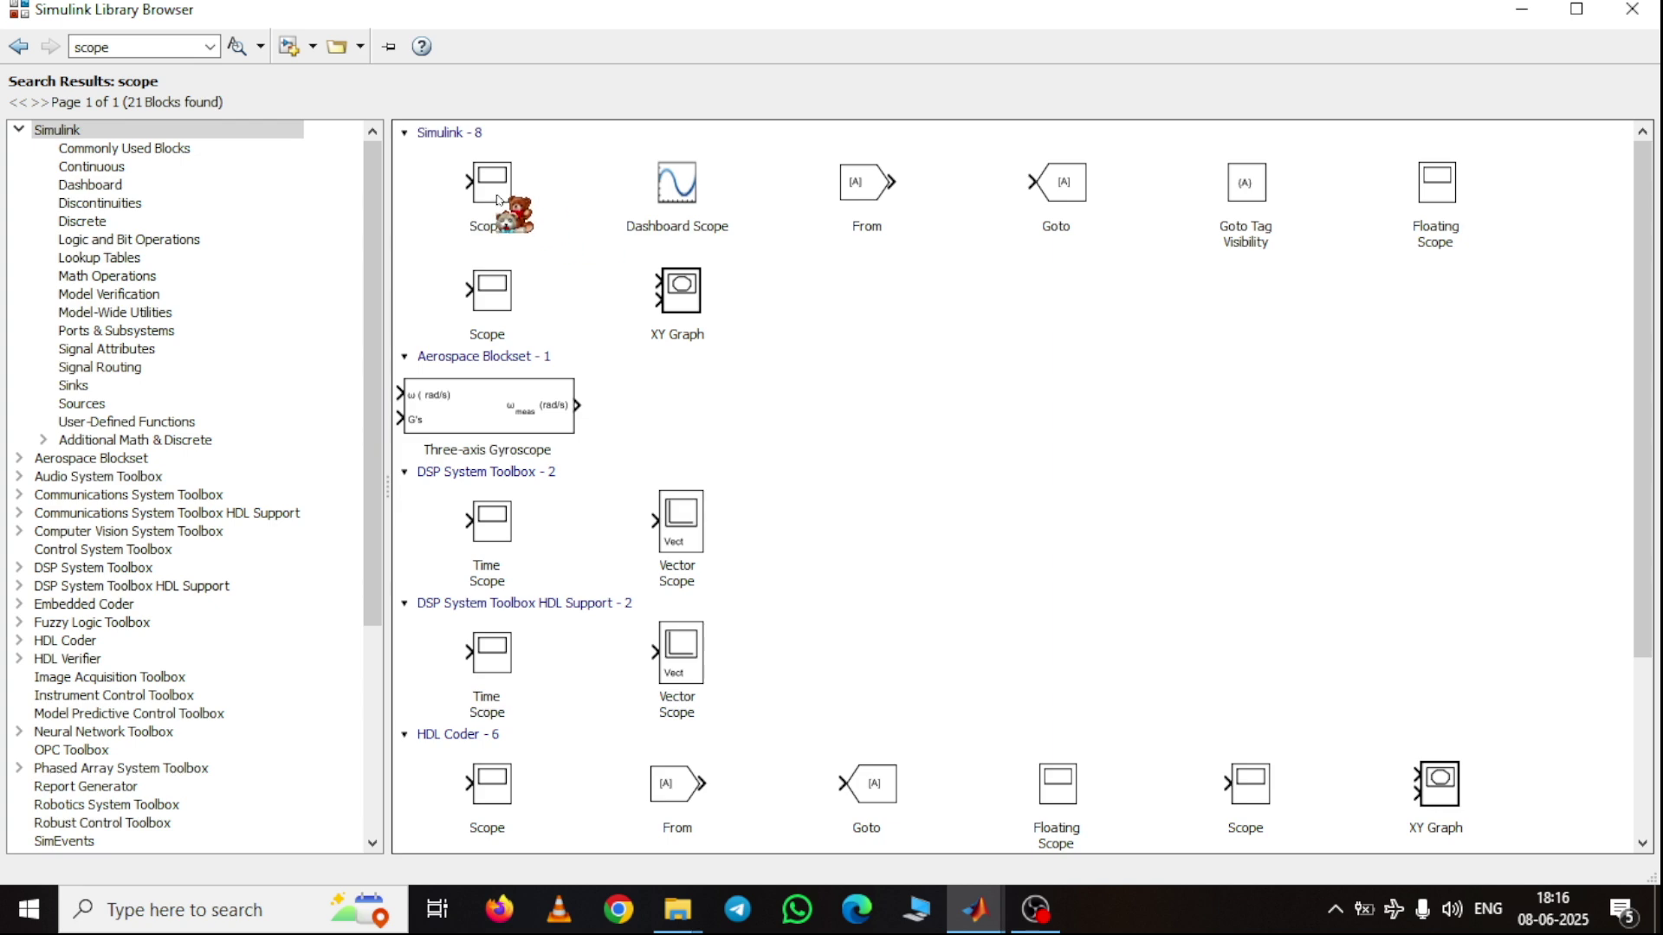
- Add the simulink/Commonly Used Blocks Scope, place it right of the Bus Selector, and connect the SOC (%) output to it
{"action": "left_click", "coordinate": [563, 216]}
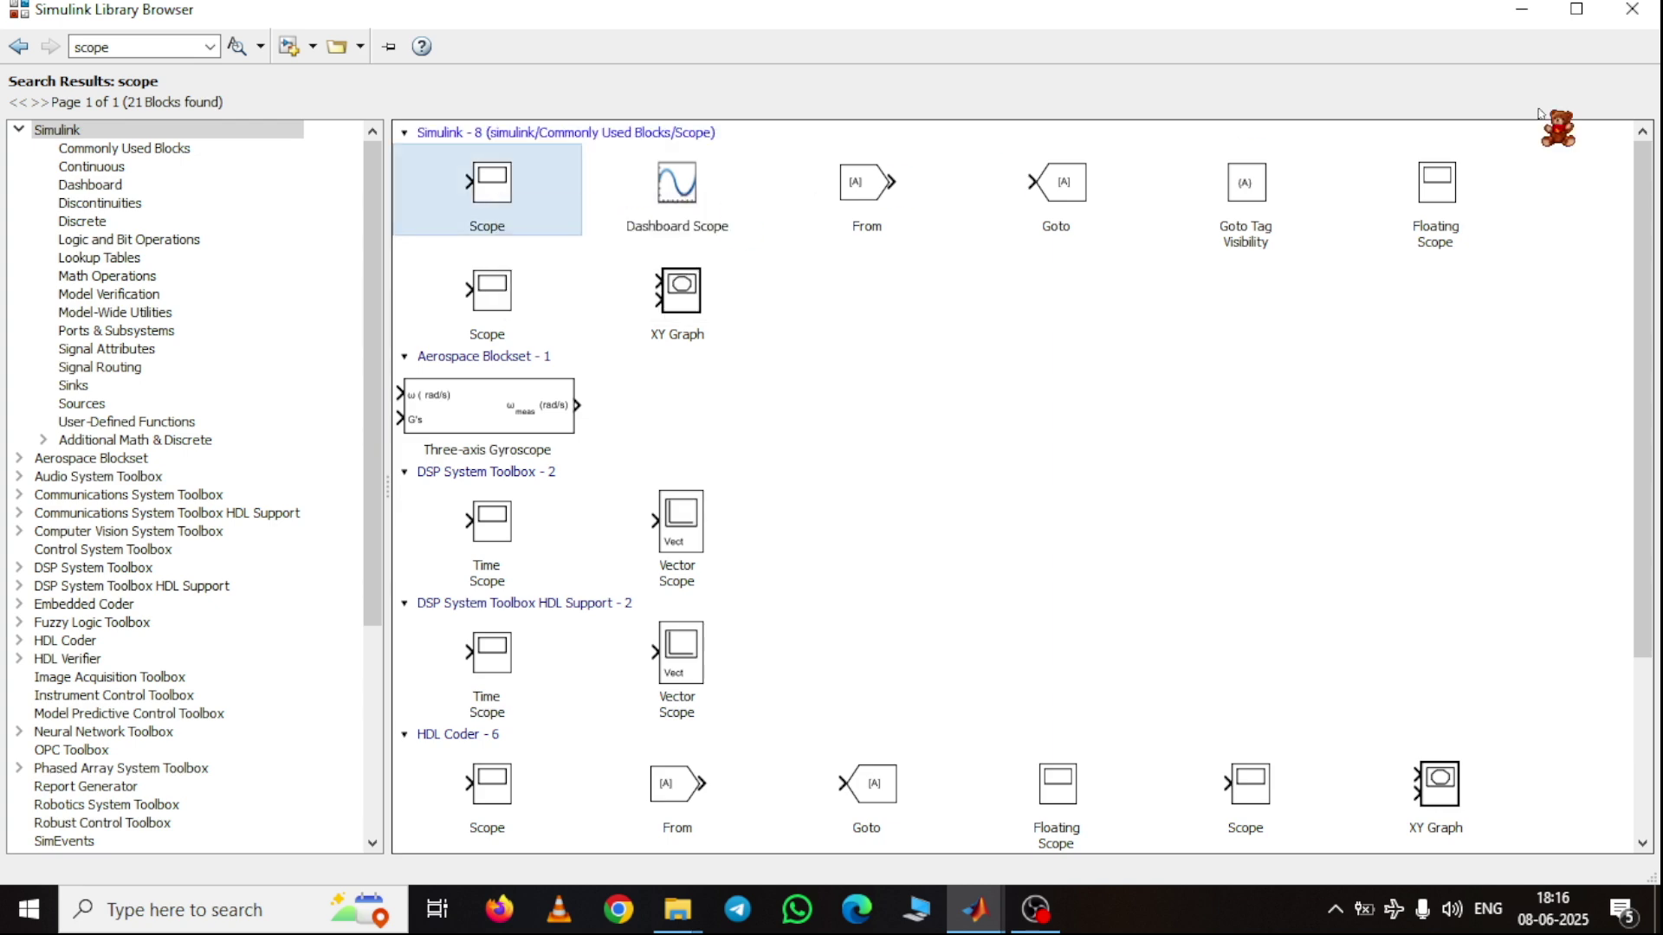
{"action": "left_click", "coordinate": [1522, 10]}
{"action": "scroll", "coordinate": [1390, 635], "scroll_direction": "down", "scroll_amount": 2}
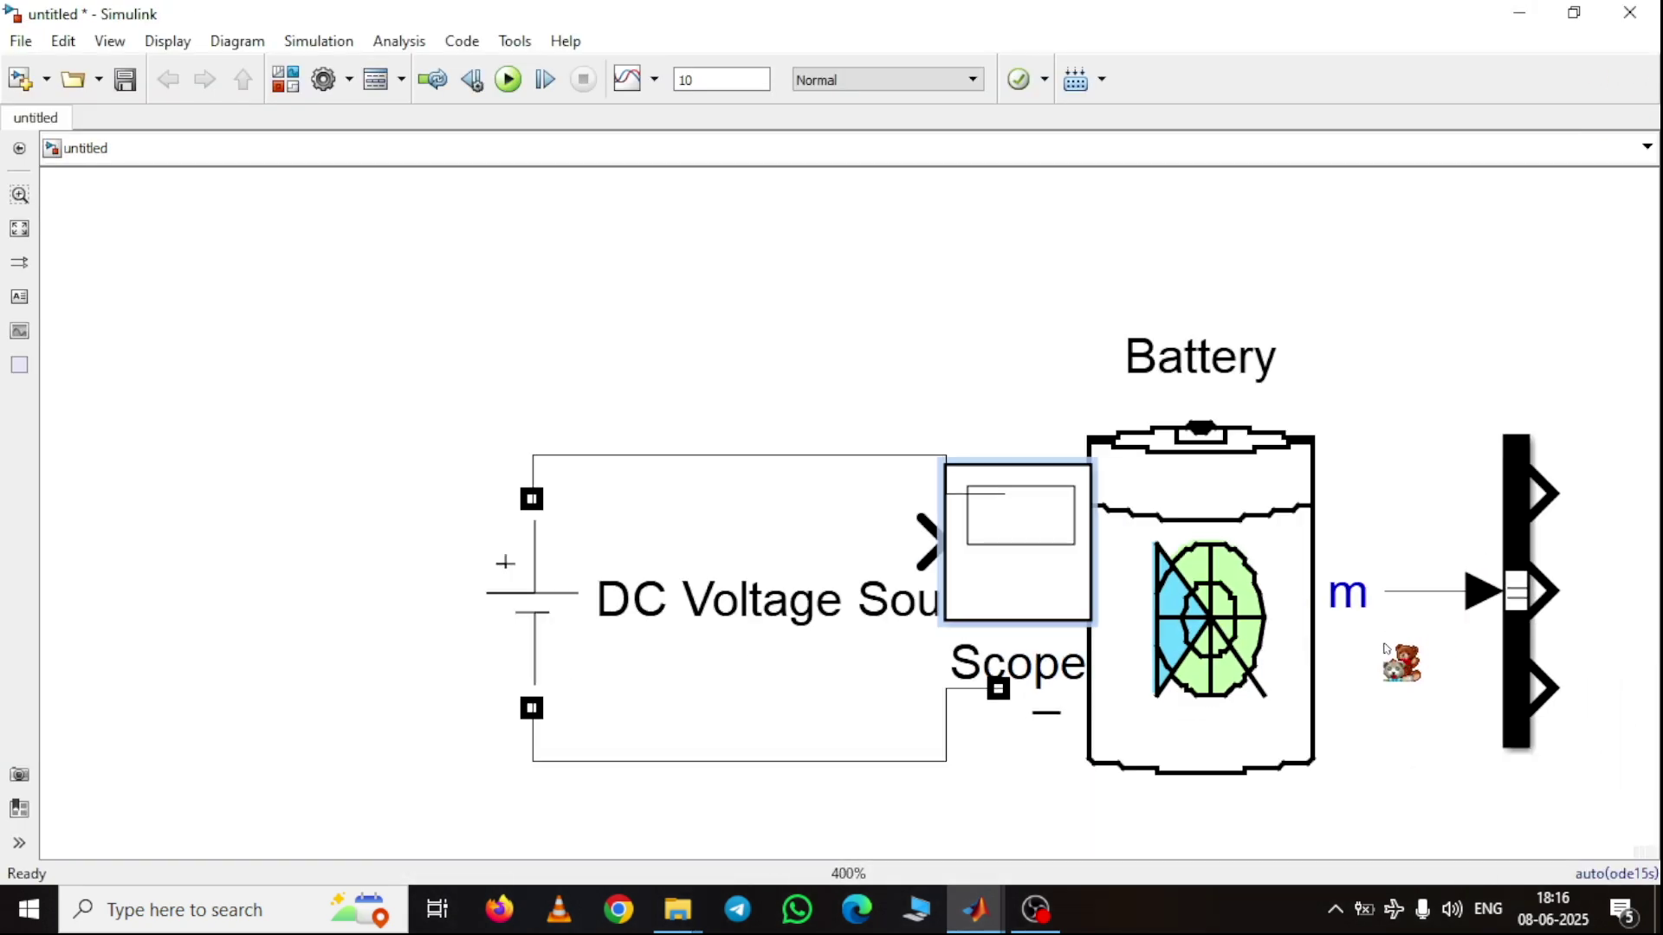
{"action": "left_click_drag", "start_coordinate": [1026, 565], "coordinate": [1564, 629]}
{"action": "left_click", "coordinate": [1430, 487]}
- Stack two copies of the scope below the first and connect them to the Current (A) and Voltage (V) outputs
{"action": "left_click", "coordinate": [1431, 602]}
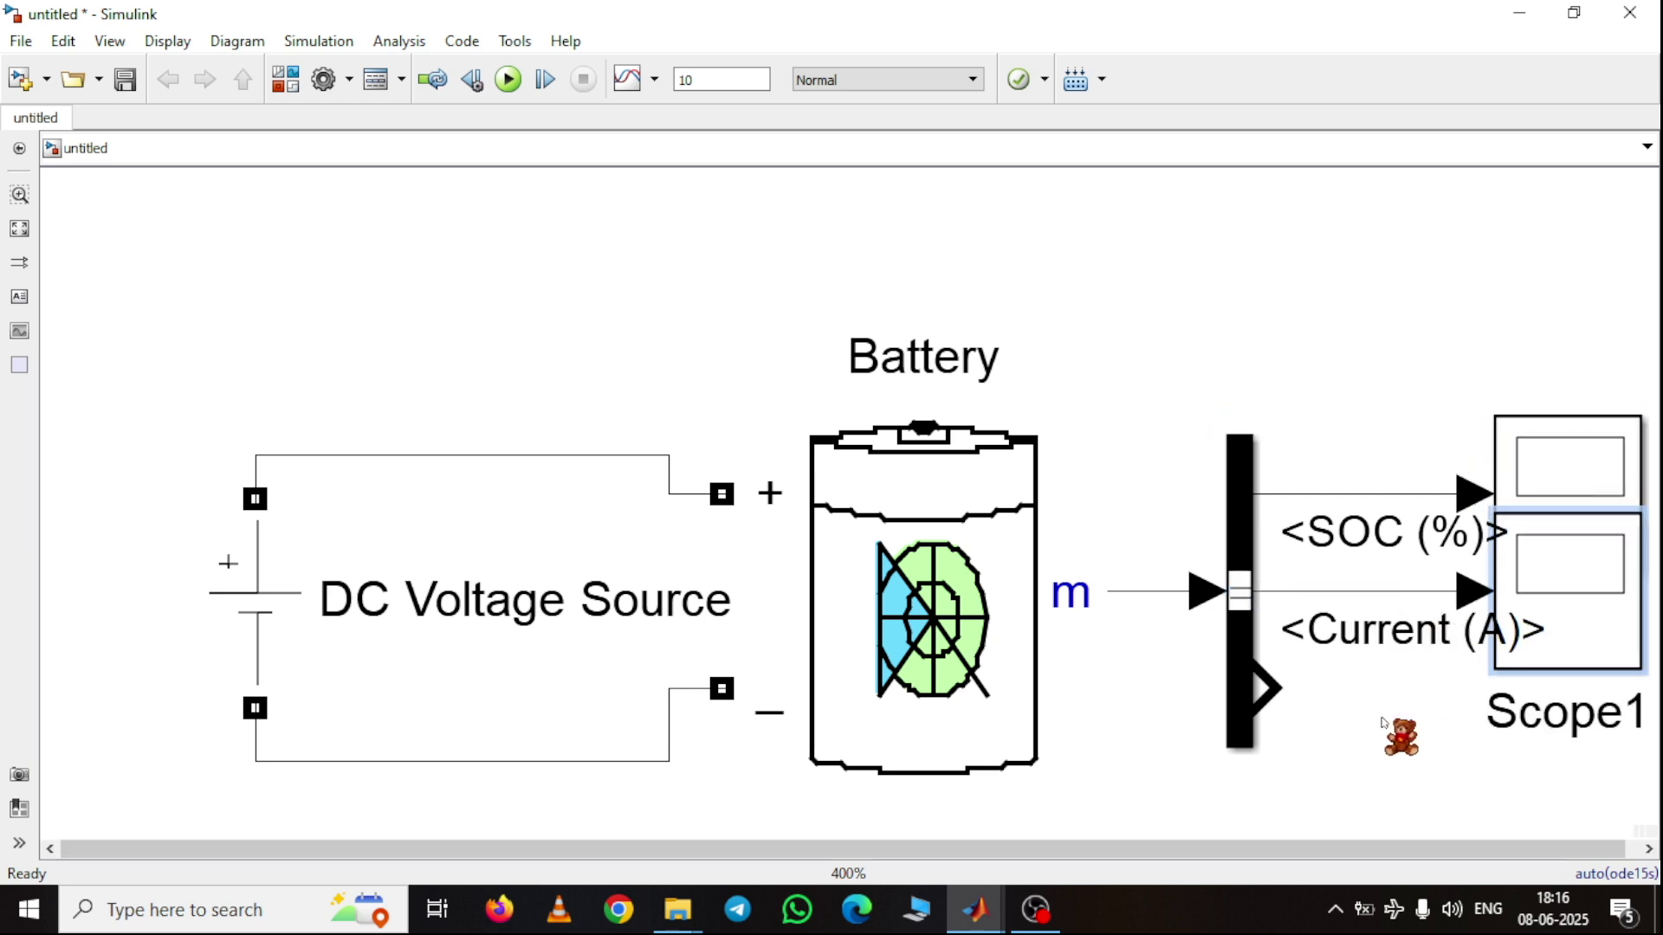
{"action": "left_click_drag", "start_coordinate": [1580, 596], "coordinate": [1585, 684]}
{"action": "key", "text": "ctrl+z"}
{"action": "left_click_drag", "start_coordinate": [1572, 563], "coordinate": [1572, 658]}
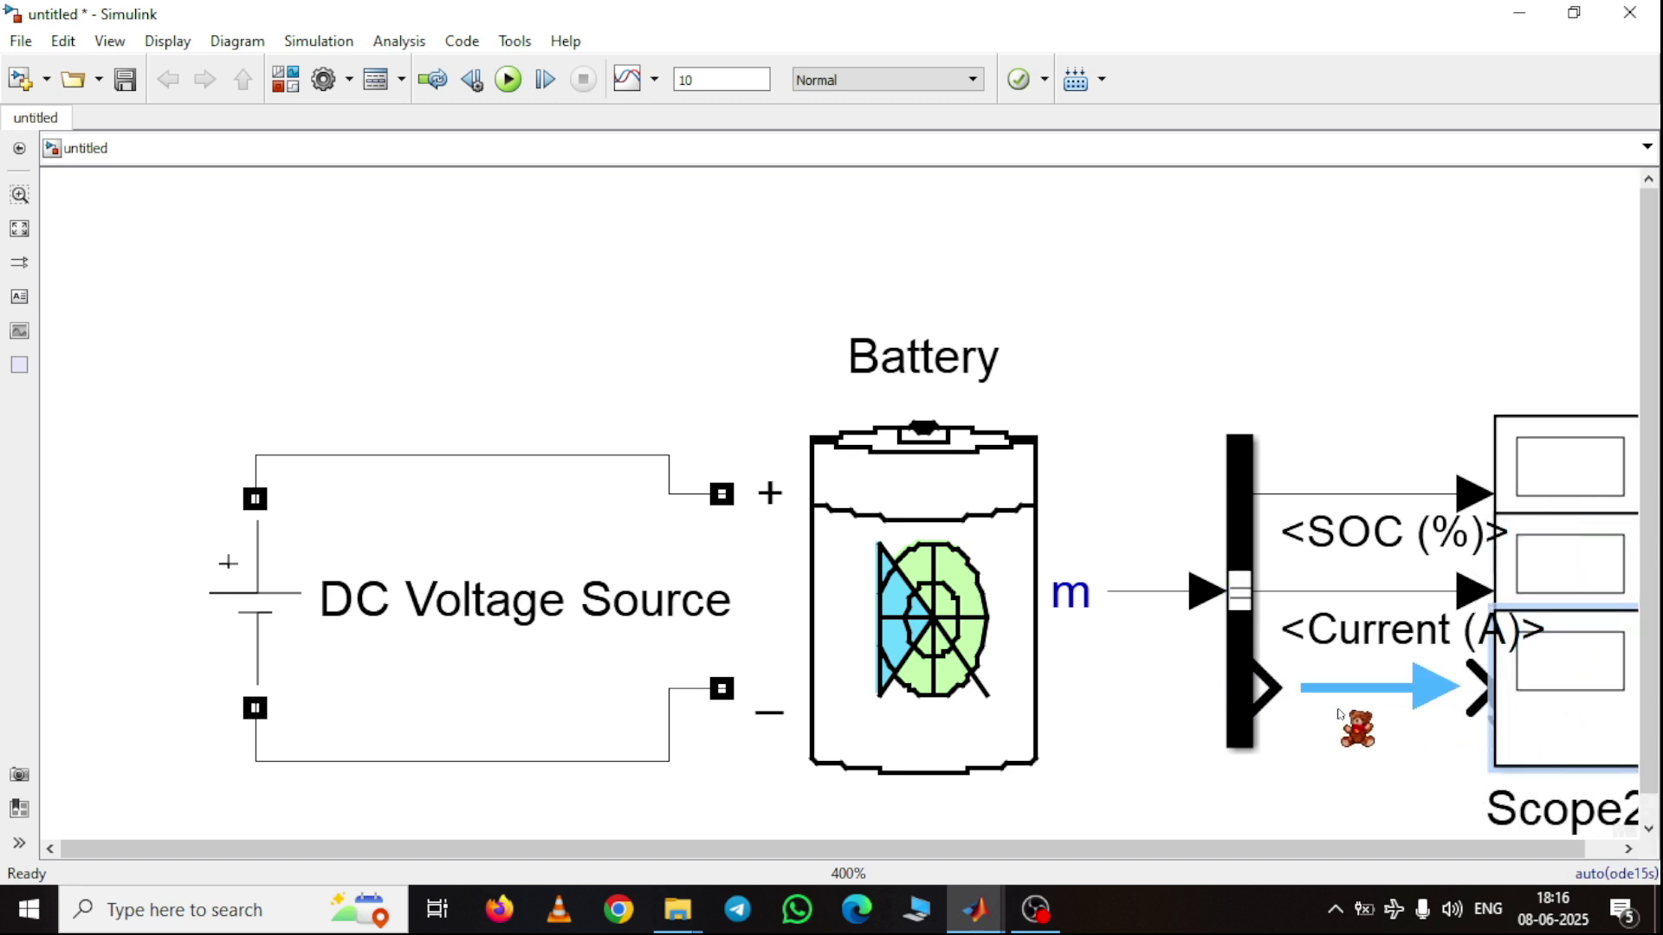
{"action": "left_click", "coordinate": [1383, 690]}
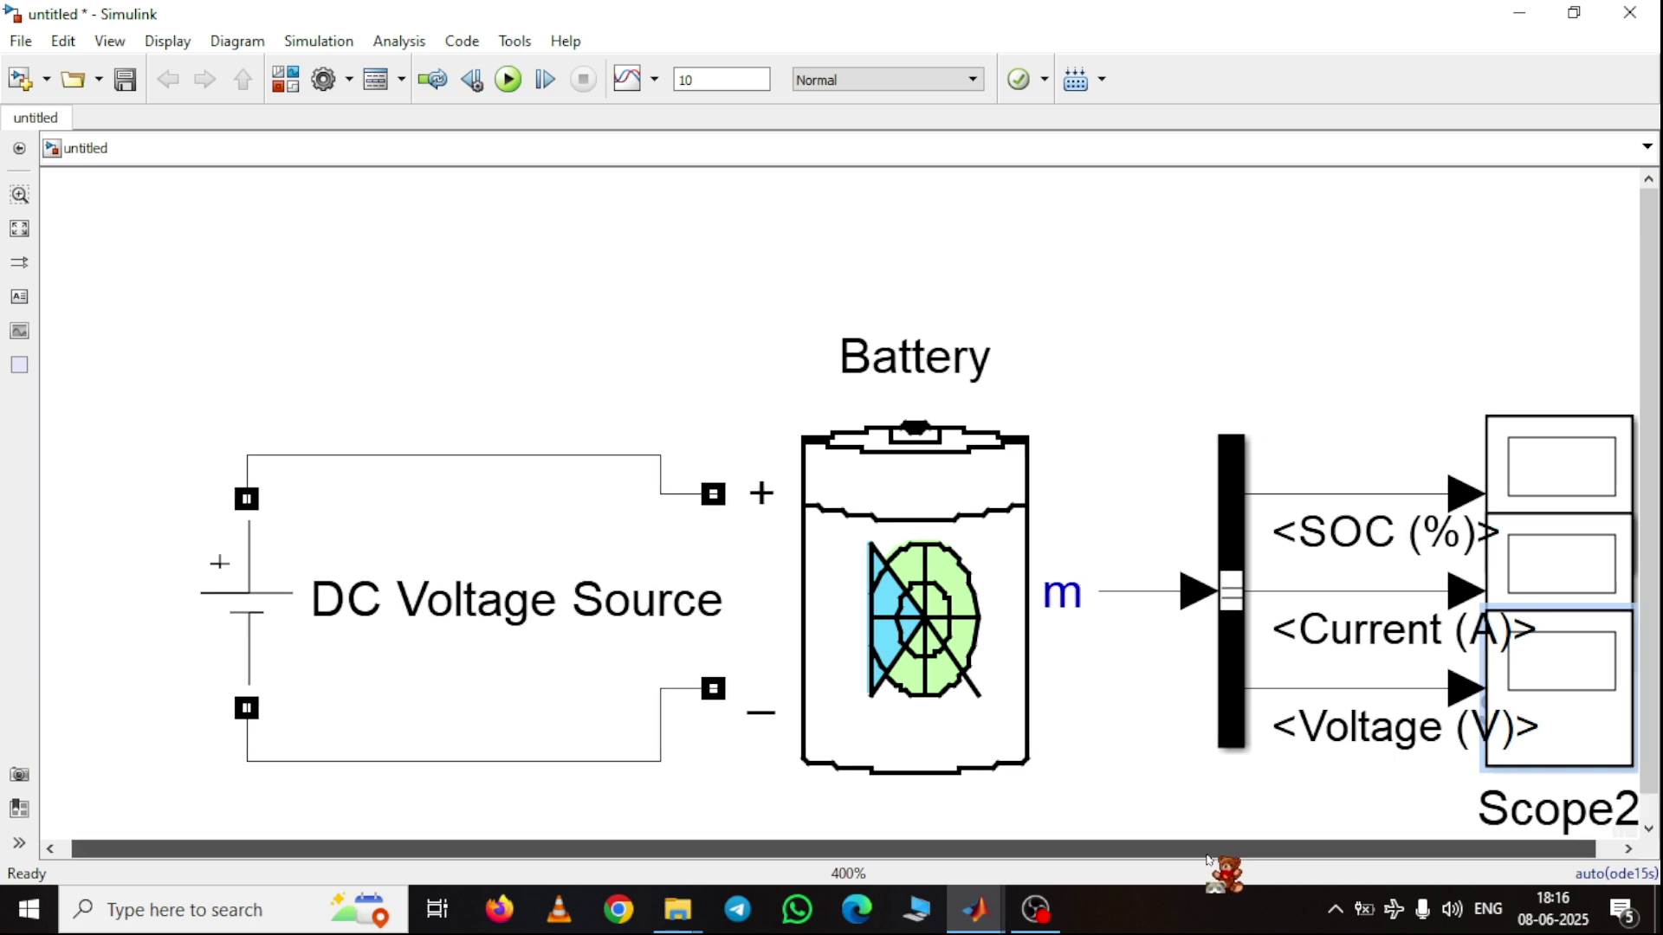
- Search the block library for "powergui", add the block to the model, and place it above the DC Voltage Source
{"action": "left_click", "coordinate": [295, 86]}
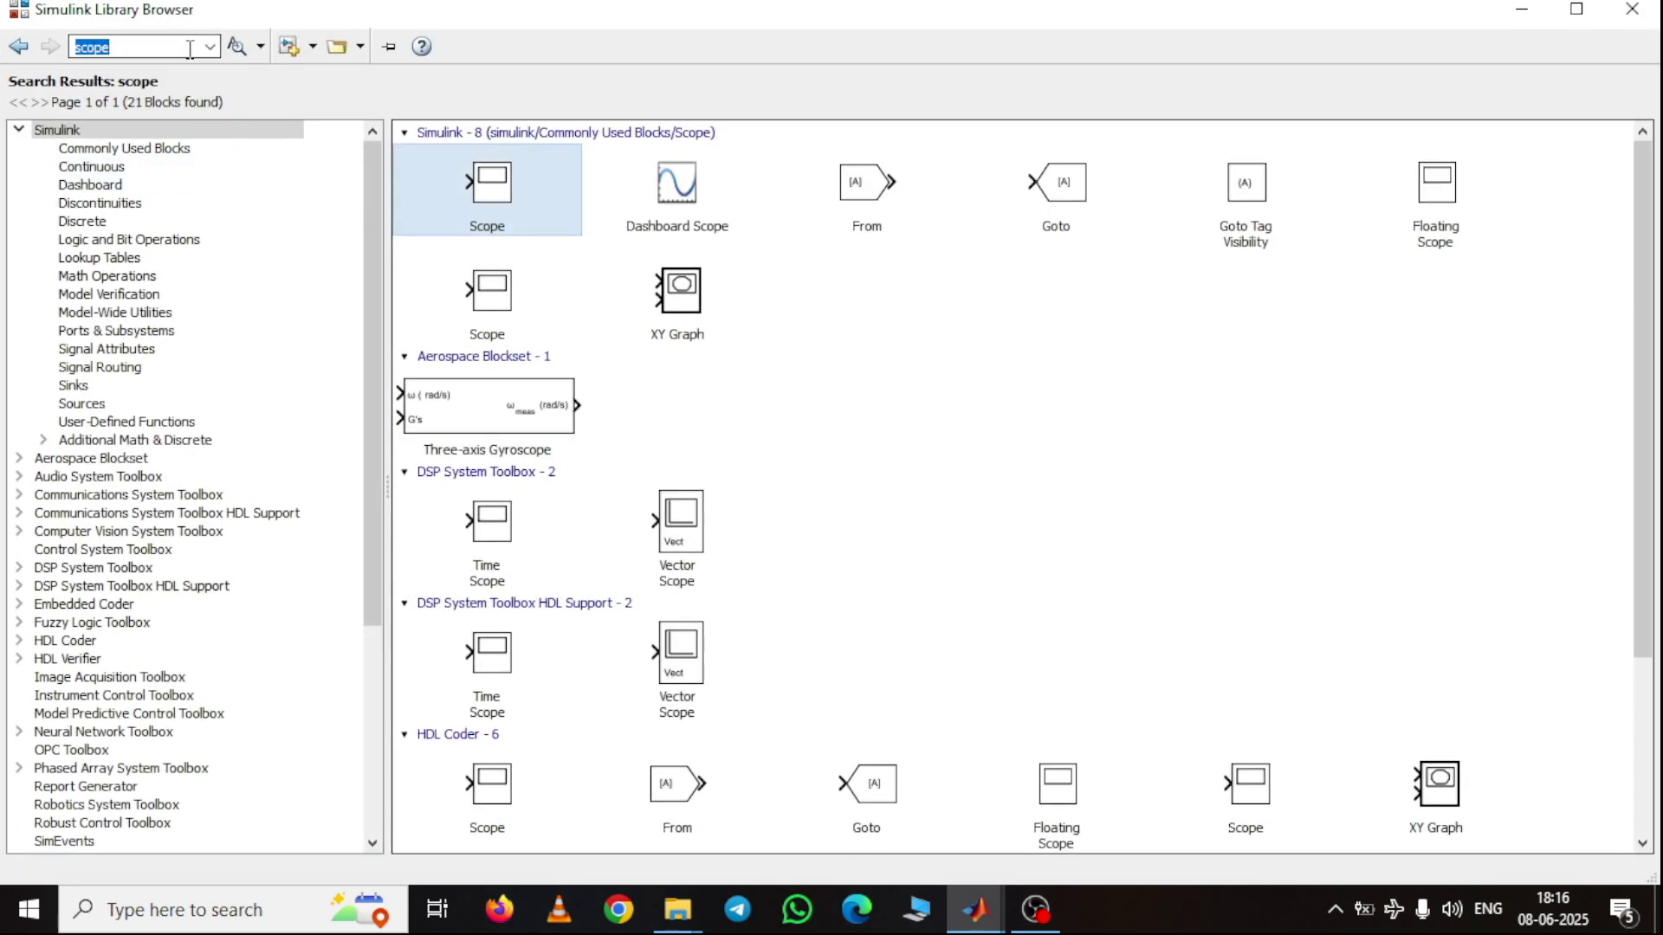
{"action": "type", "text": "powergui"}
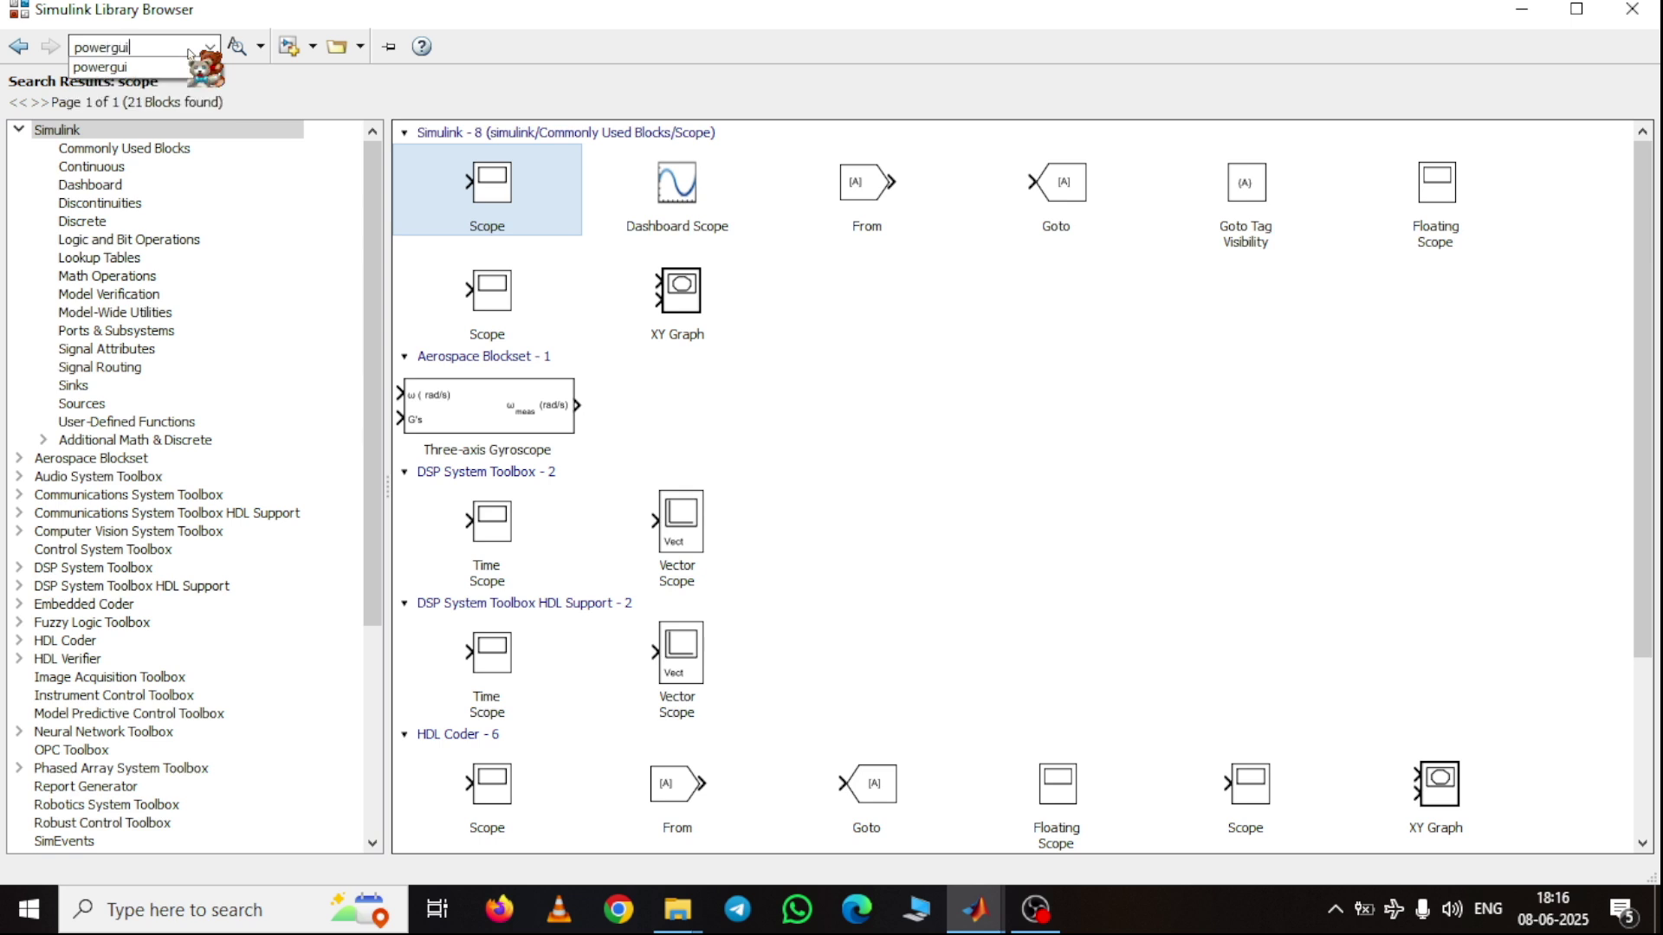
{"action": "left_click", "coordinate": [237, 46]}
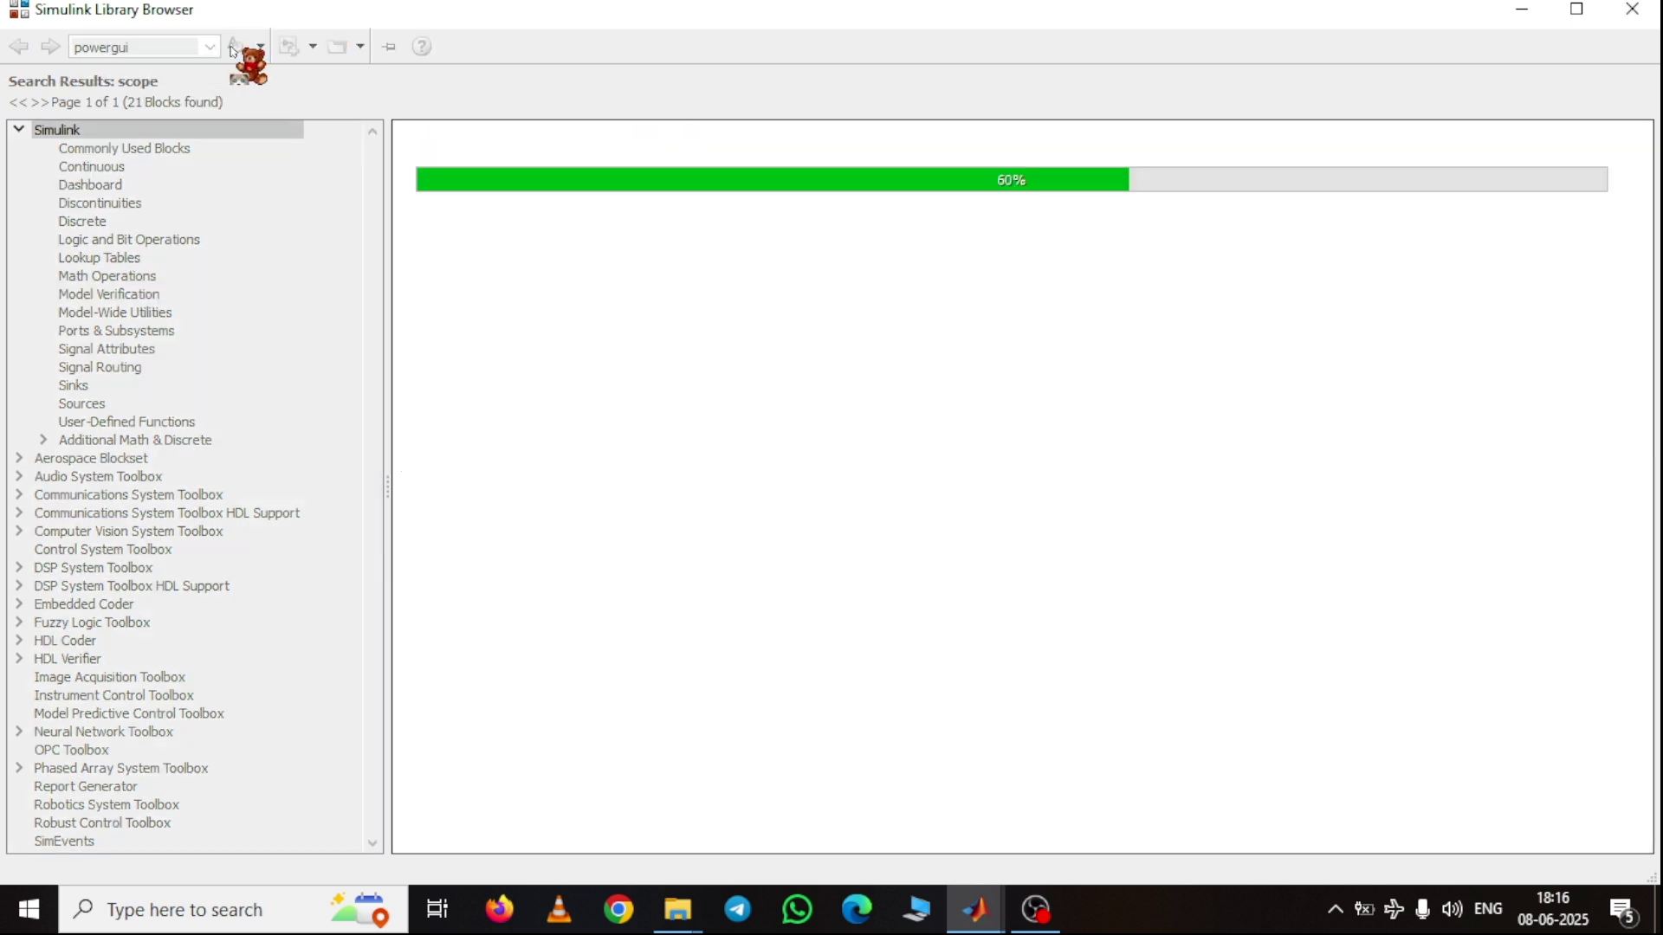
{"action": "left_click", "coordinate": [500, 177]}
{"action": "right_click", "coordinate": [509, 179]}
{"action": "left_click", "coordinate": [521, 191]}
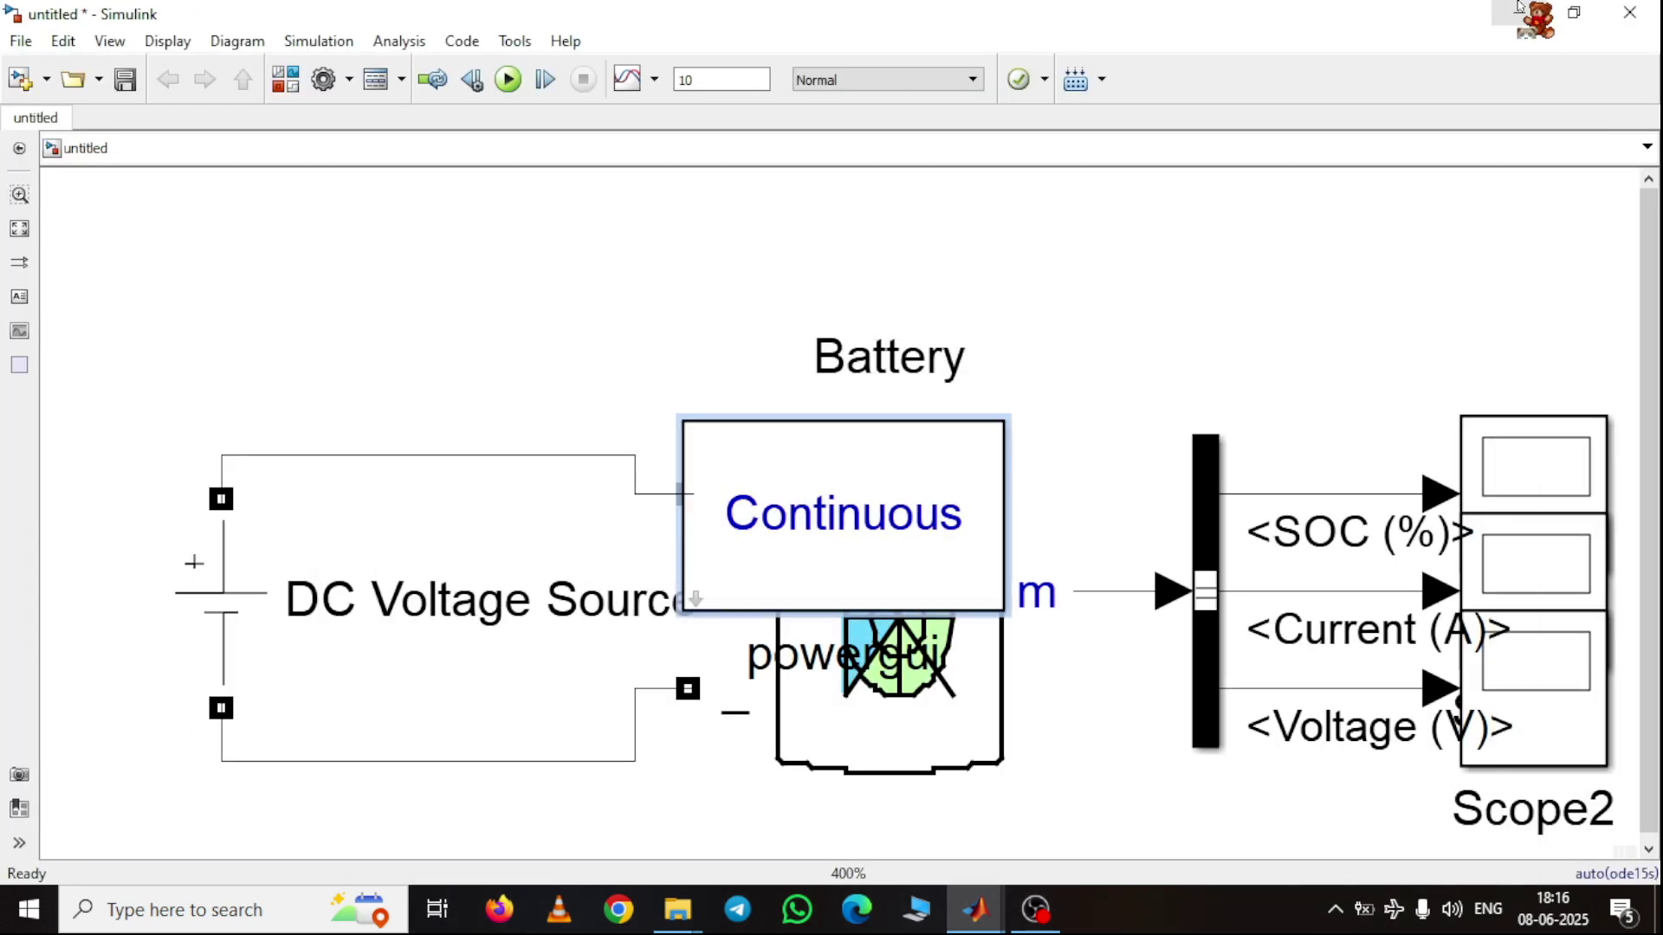
{"action": "left_click_drag", "start_coordinate": [885, 533], "coordinate": [279, 327]}
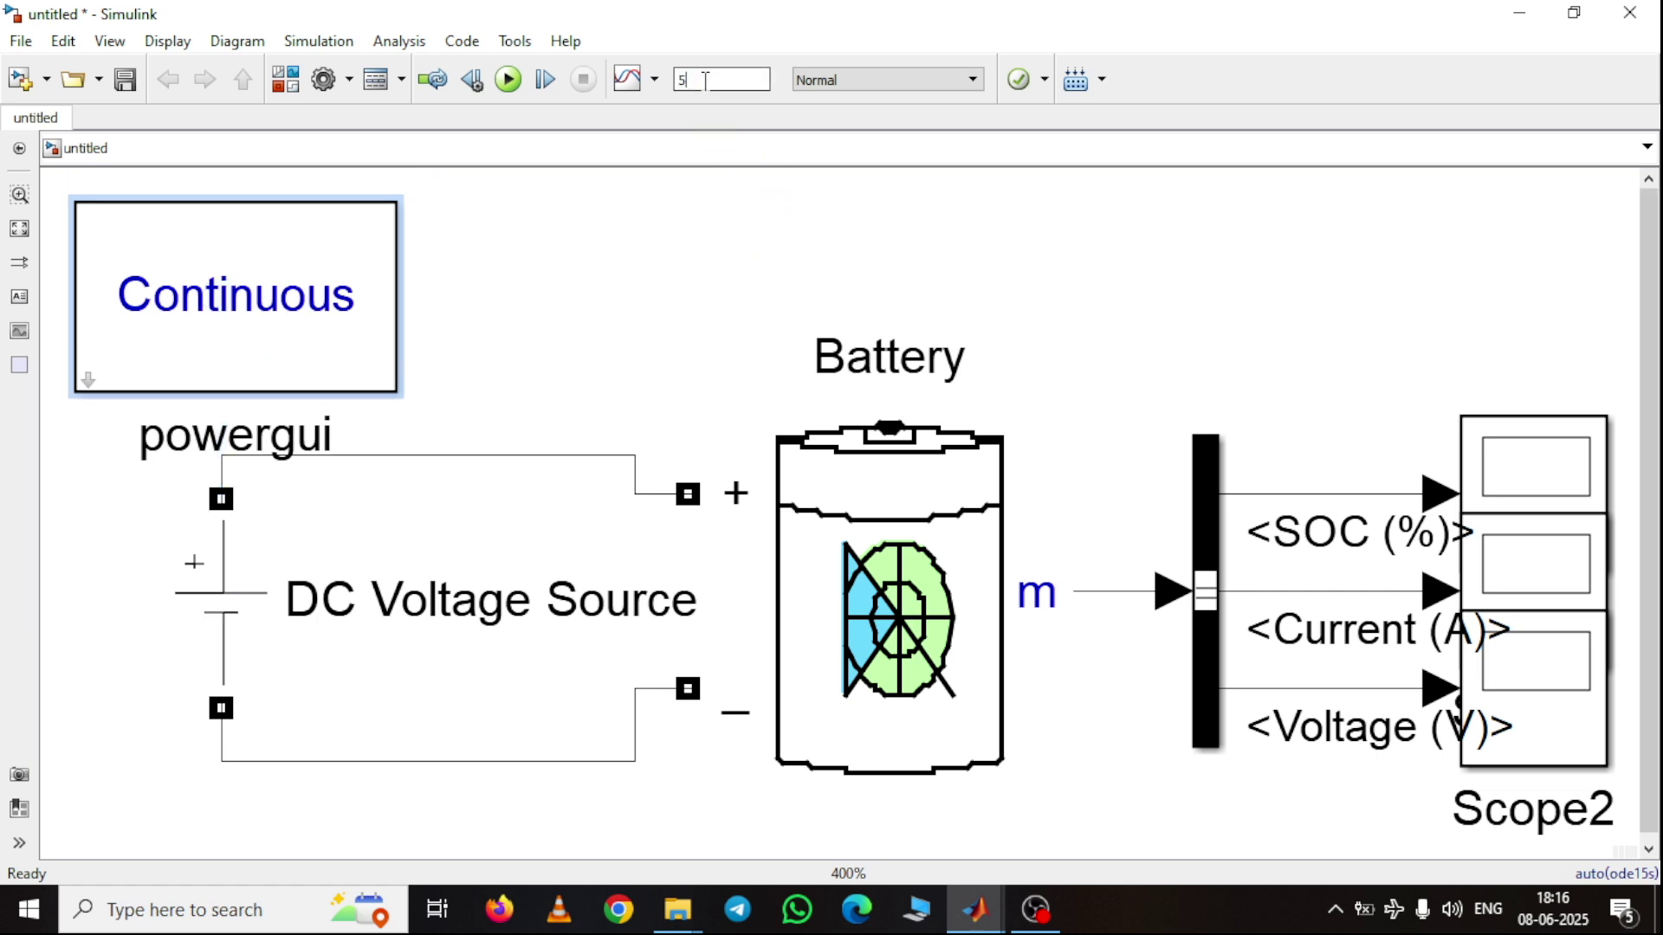
- Check the DC Voltage Source's amplitude setting and run the simulation
{"action": "left_click", "coordinate": [180, 633]}
{"action": "double_click", "coordinate": [179, 633]}
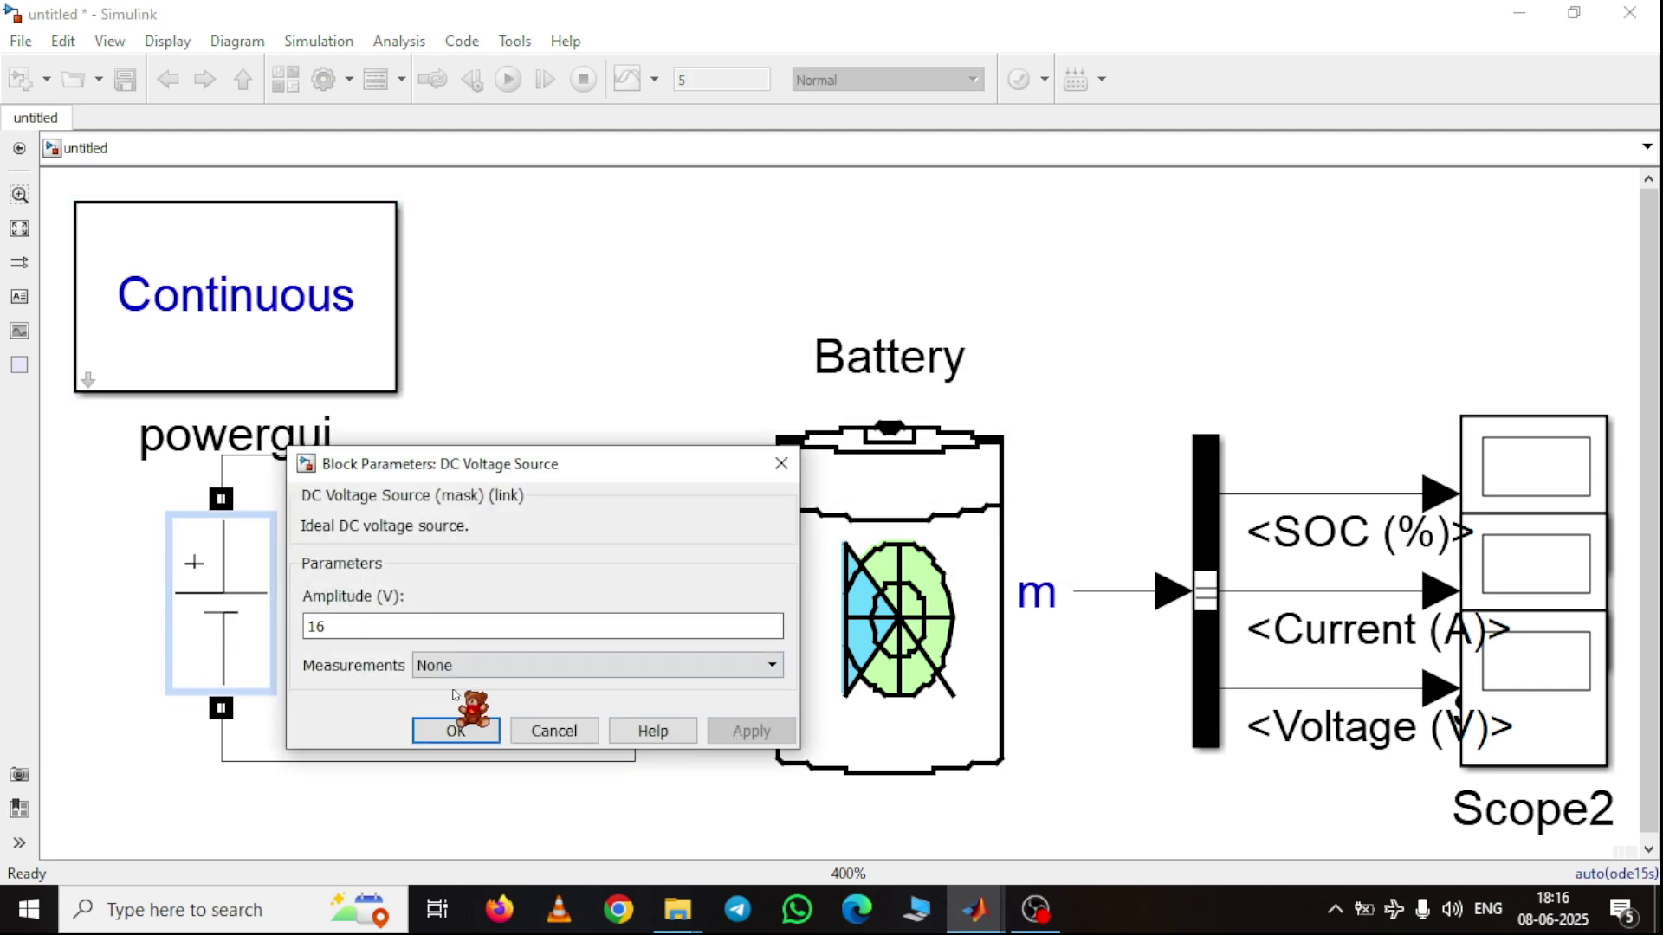
{"action": "left_click", "coordinate": [456, 732]}
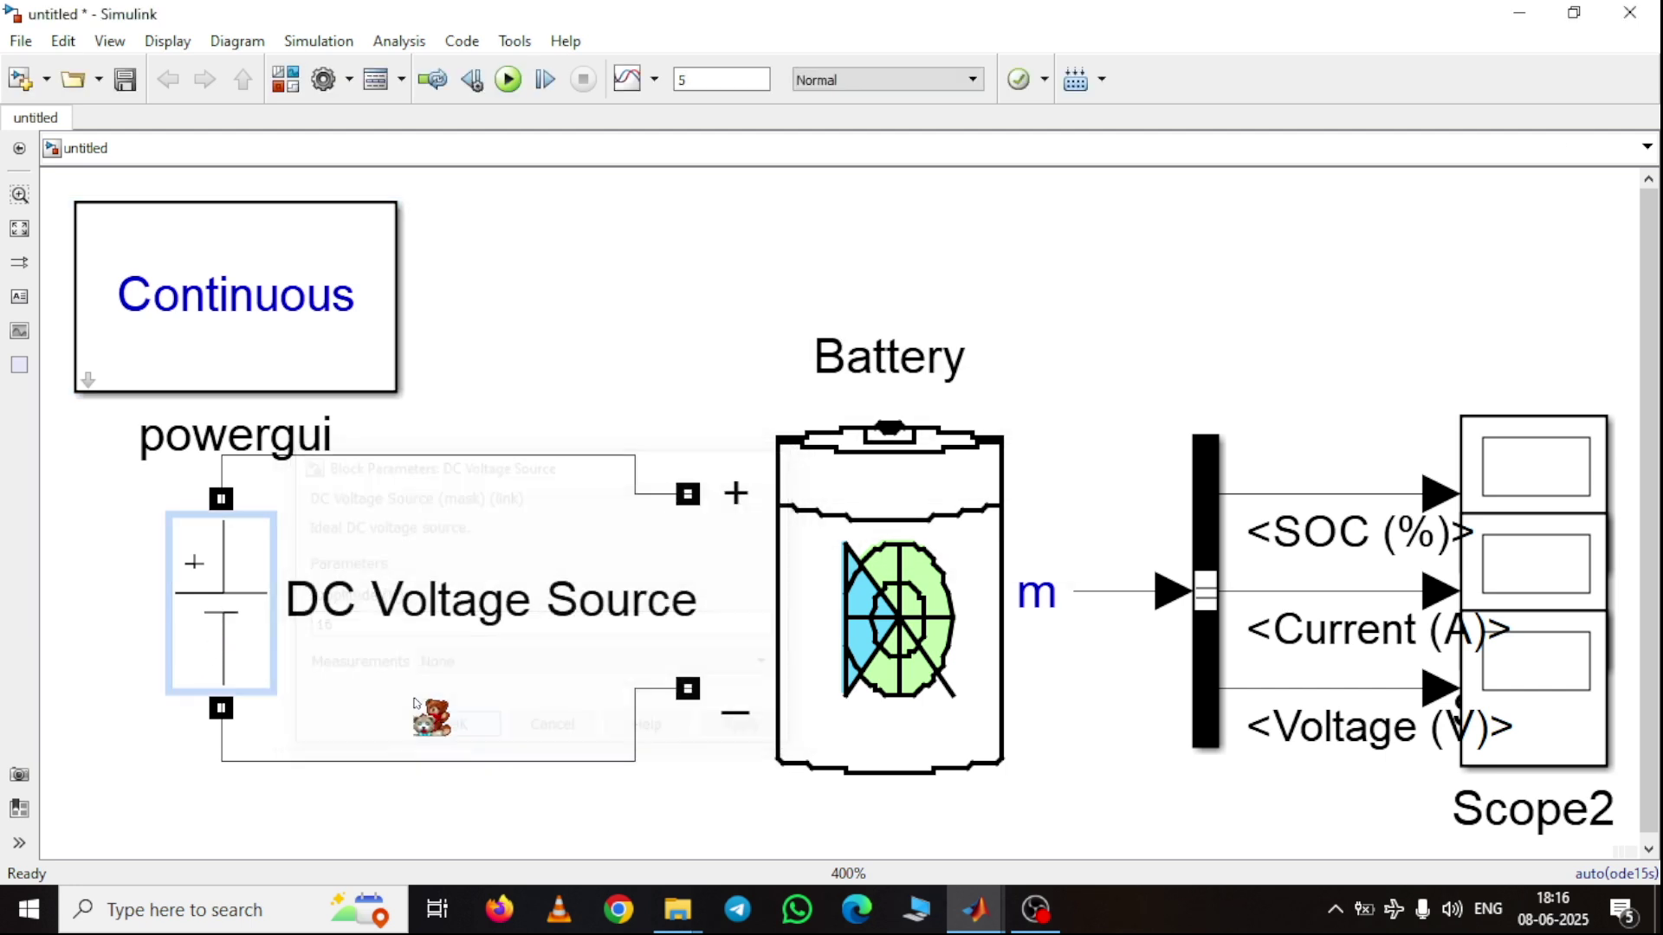
{"action": "left_click", "coordinate": [511, 80]}
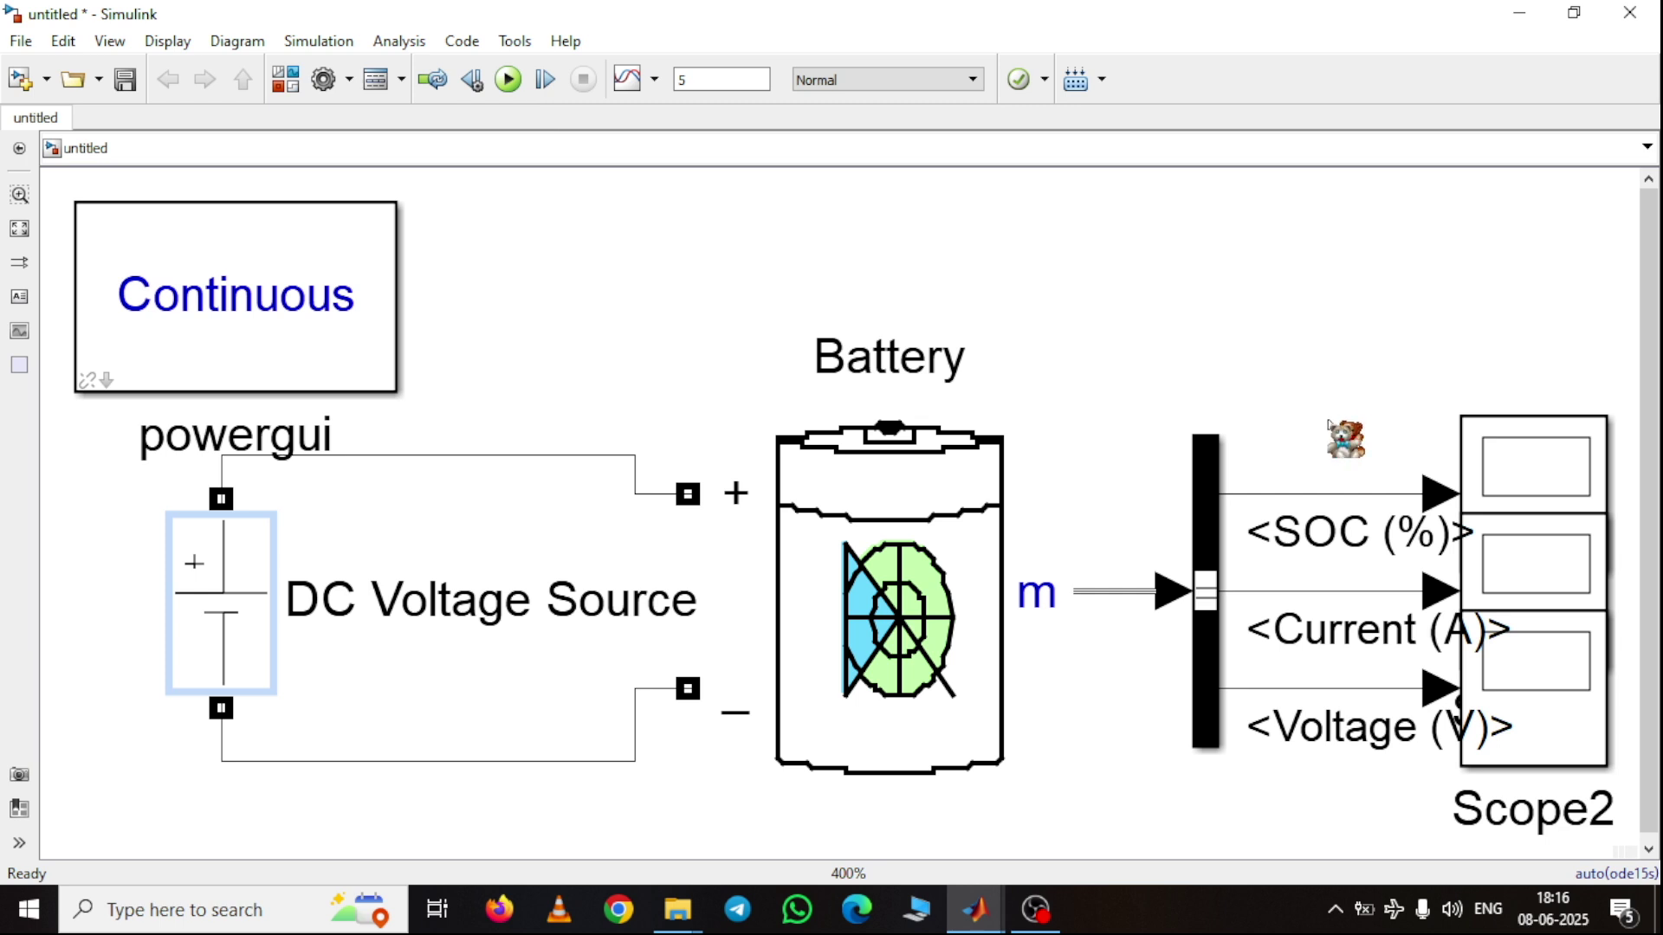
- Open the three scopes to view the battery's SOC (%), Current (A) and Voltage (V) curves
{"action": "left_click", "coordinate": [1531, 467]}
{"action": "double_click", "coordinate": [1532, 467]}
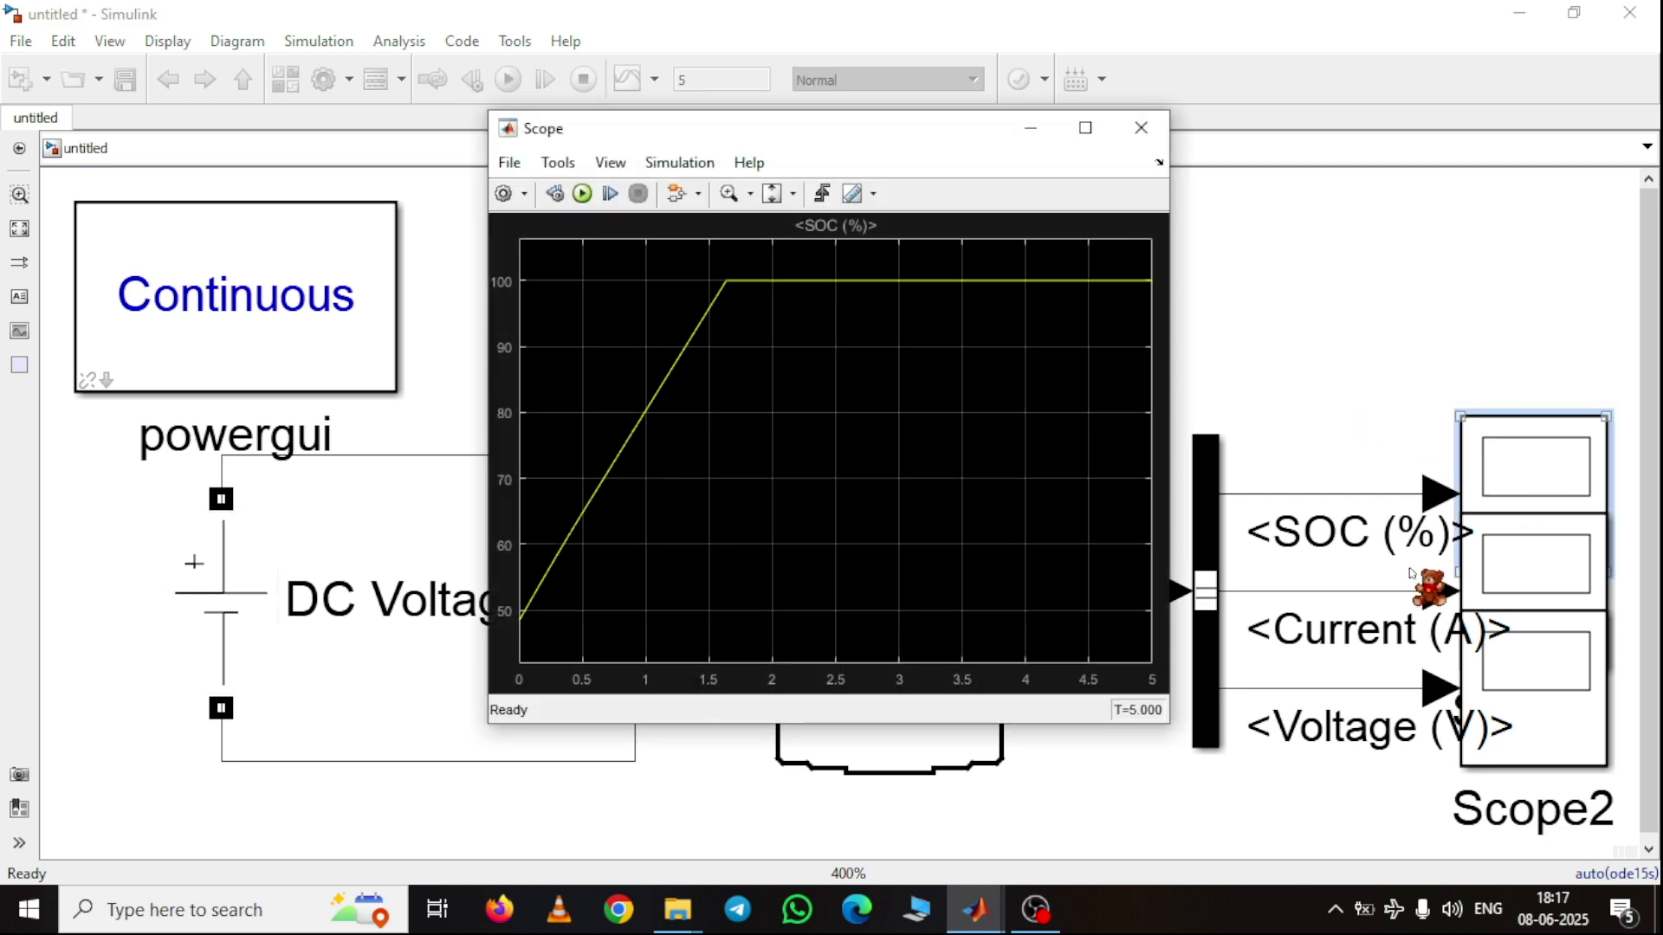
{"action": "double_click", "coordinate": [1551, 555]}
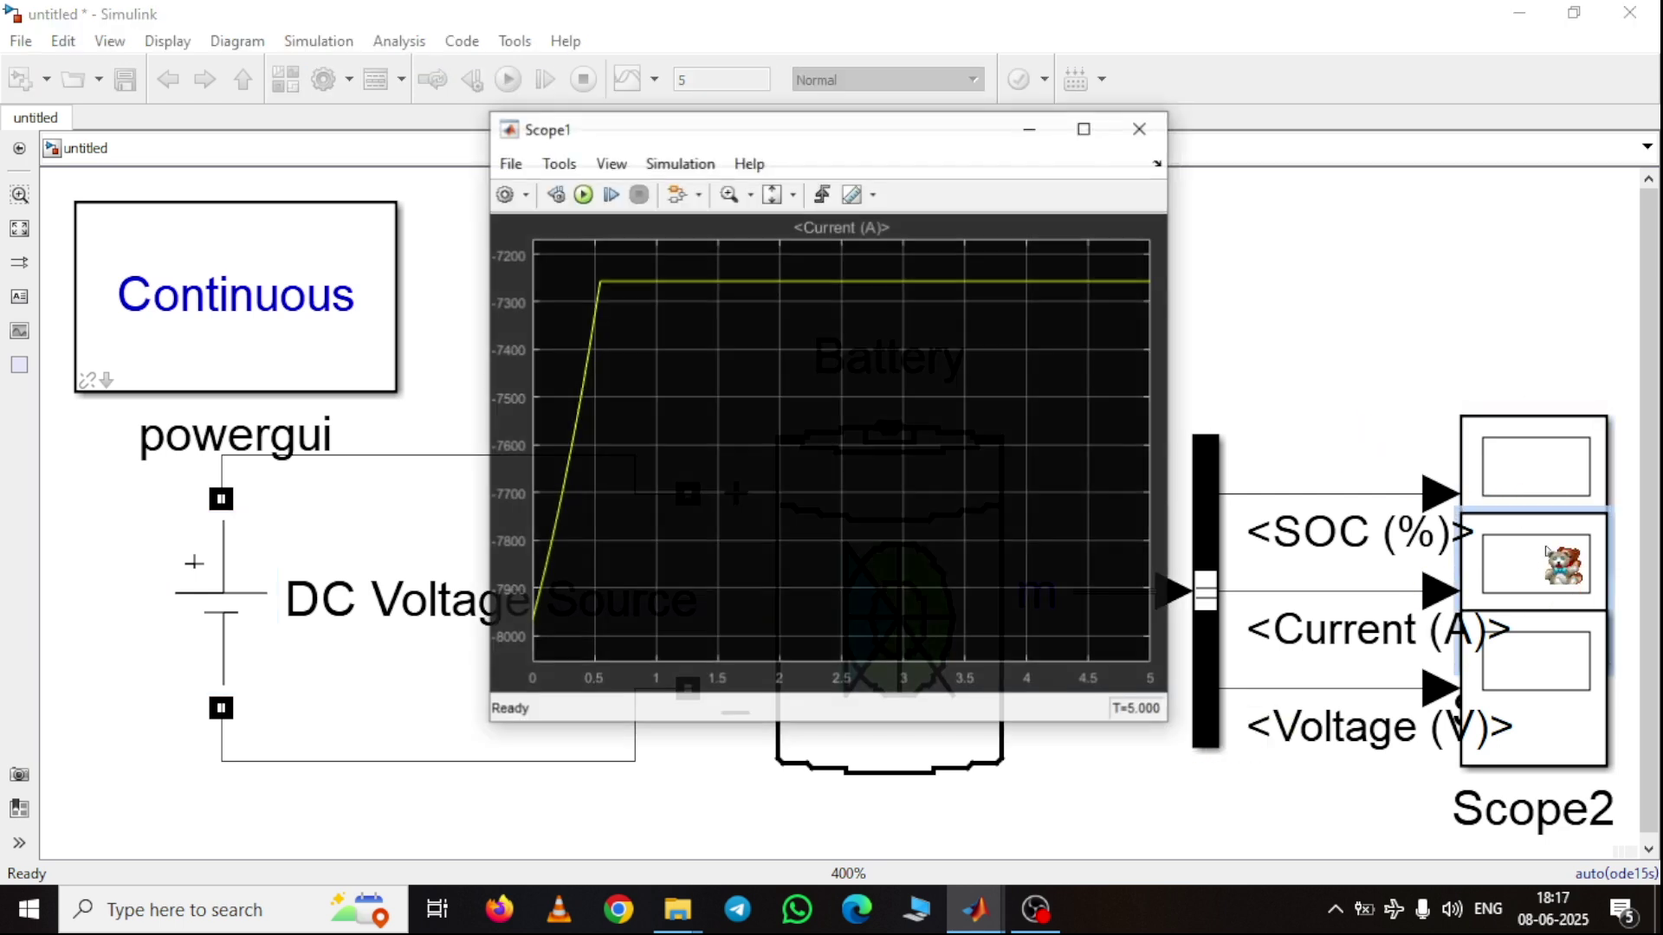
{"action": "left_click", "coordinate": [1558, 723]}
{"action": "double_click", "coordinate": [1557, 723]}
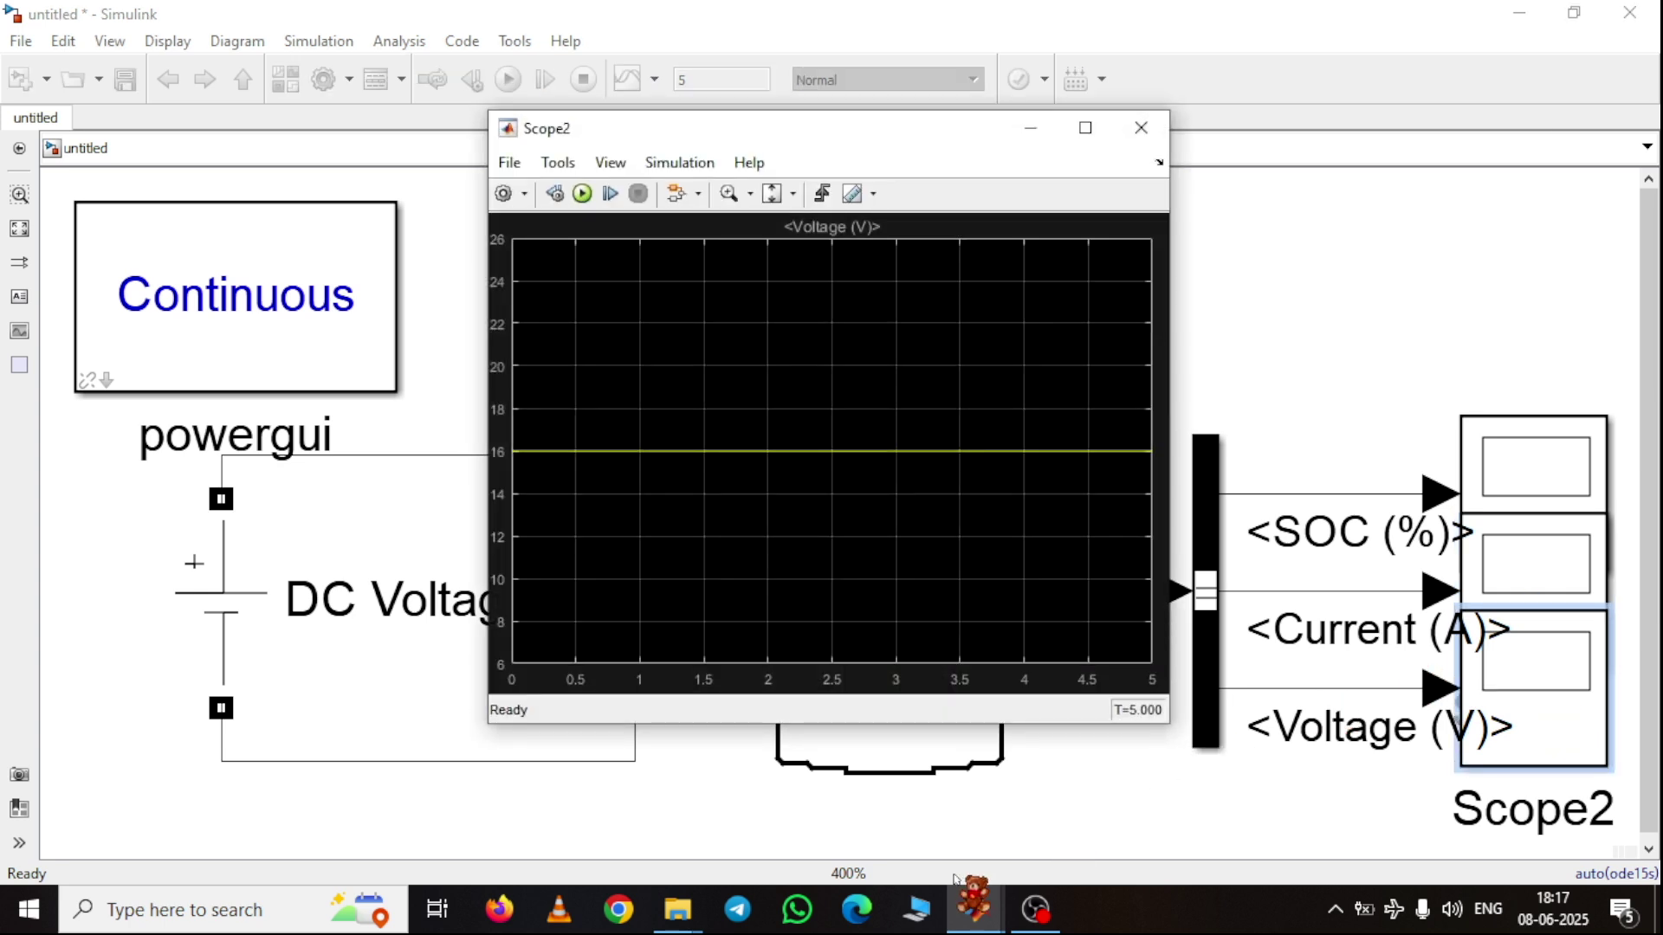
- Bring the three scope windows forward in turn and spread them out in the order SOC, Current, Voltage
{"action": "mouse_move", "coordinate": [975, 910]}
{"action": "left_click", "coordinate": [1189, 806]}
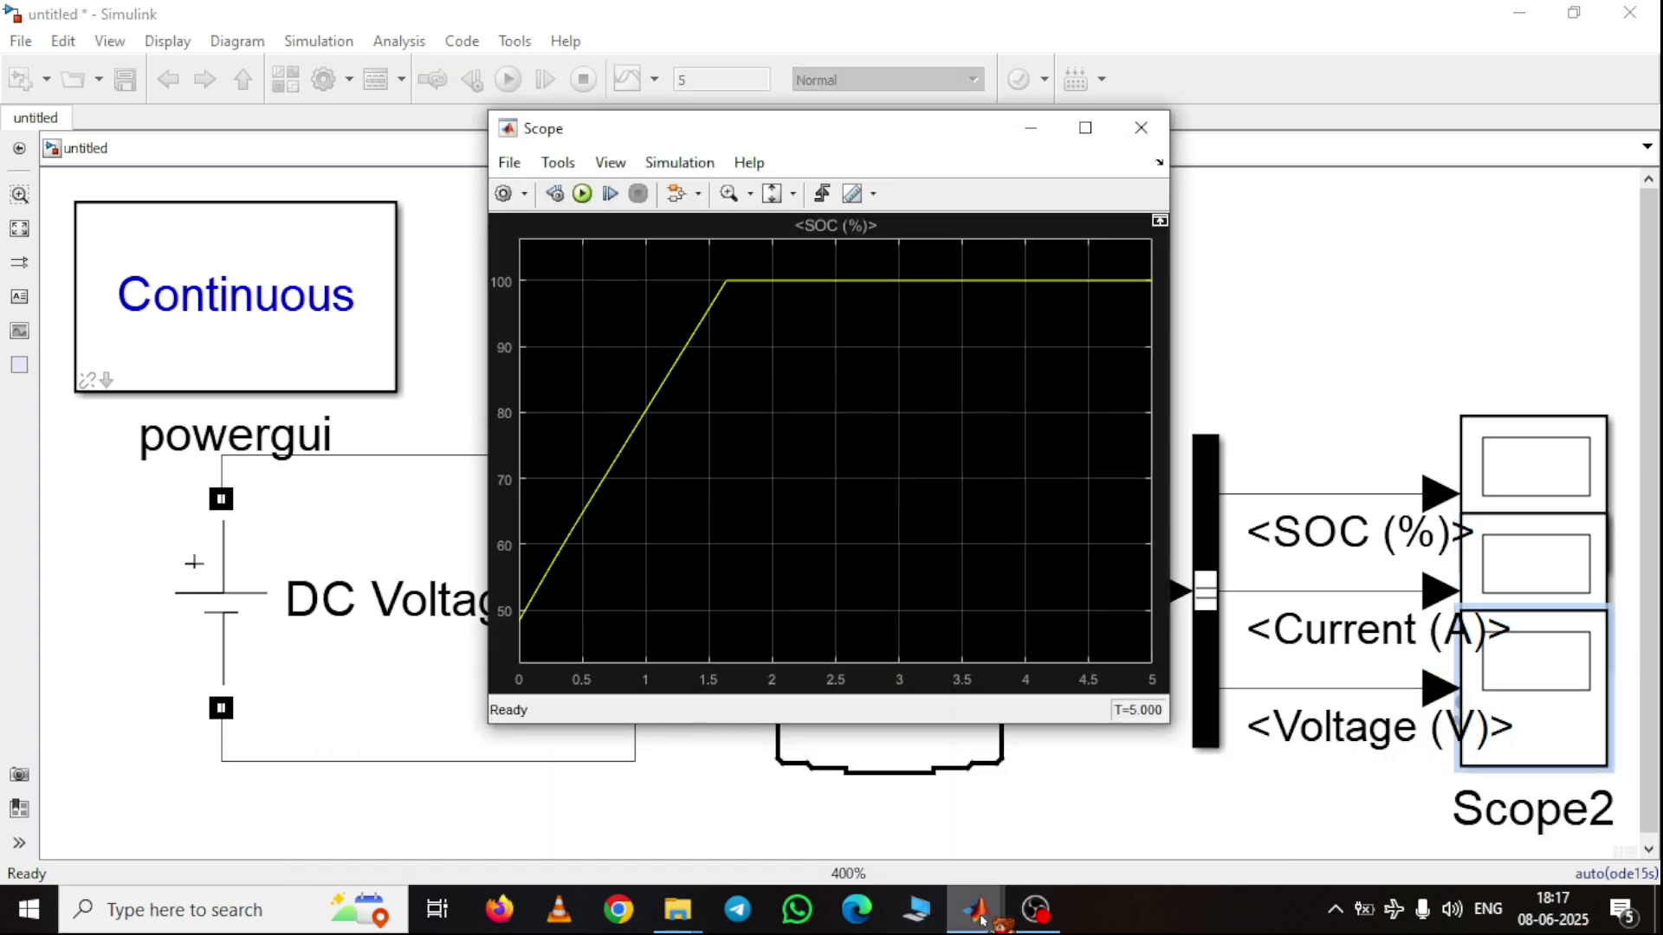
{"action": "left_click", "coordinate": [1348, 798]}
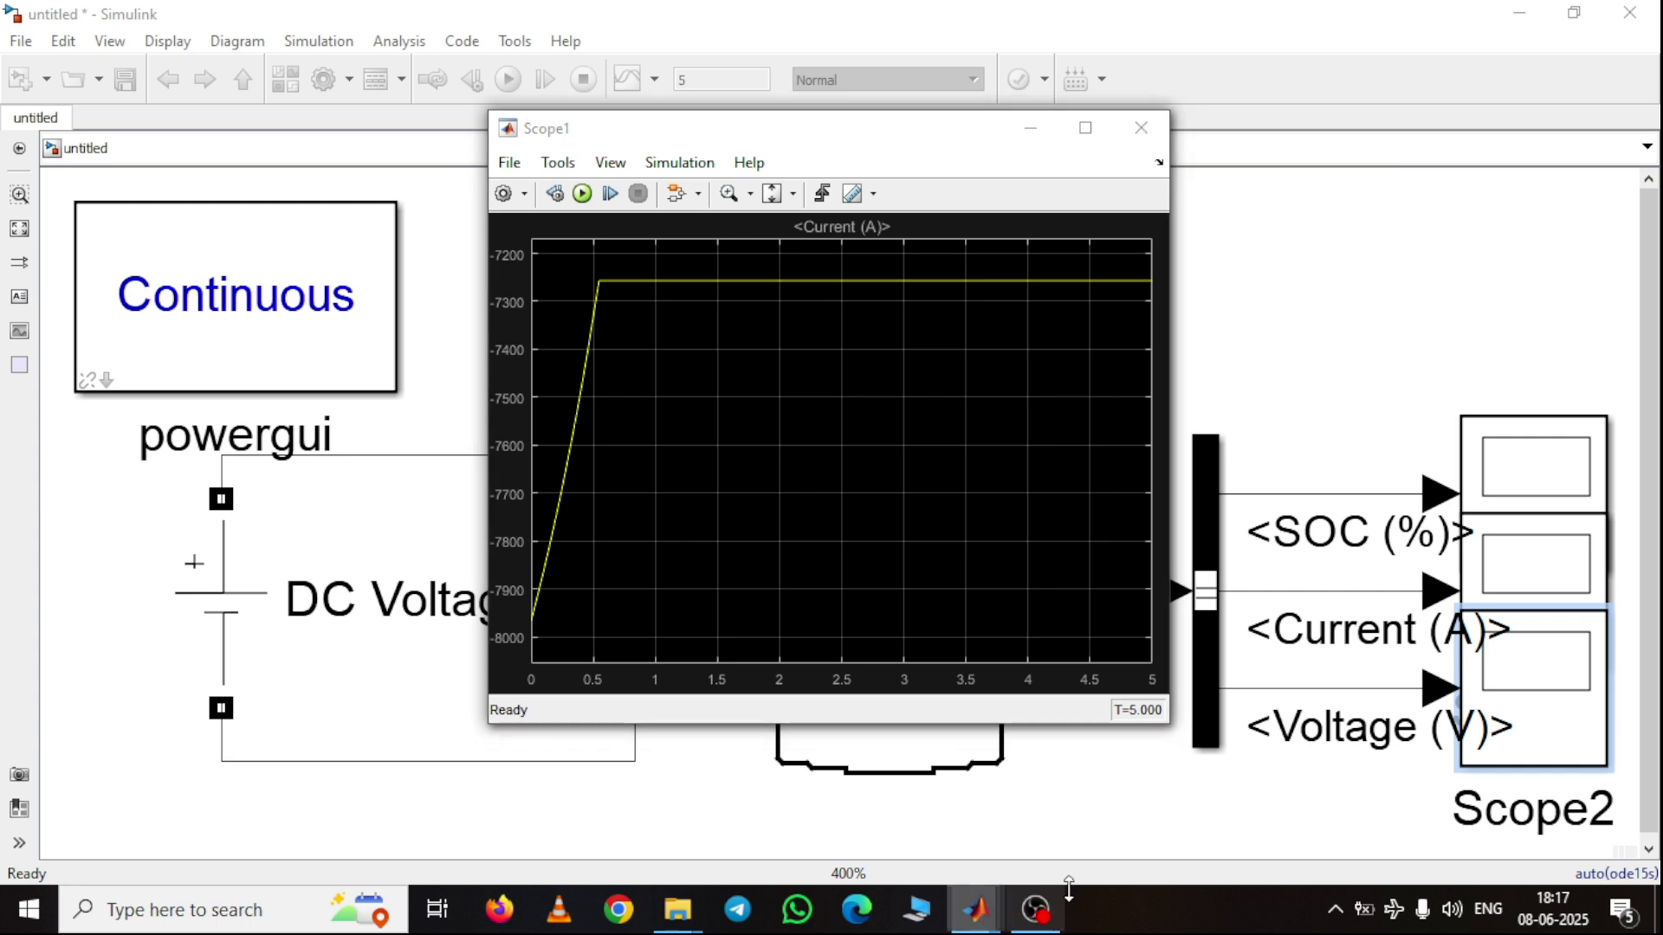
{"action": "mouse_move", "coordinate": [987, 913]}
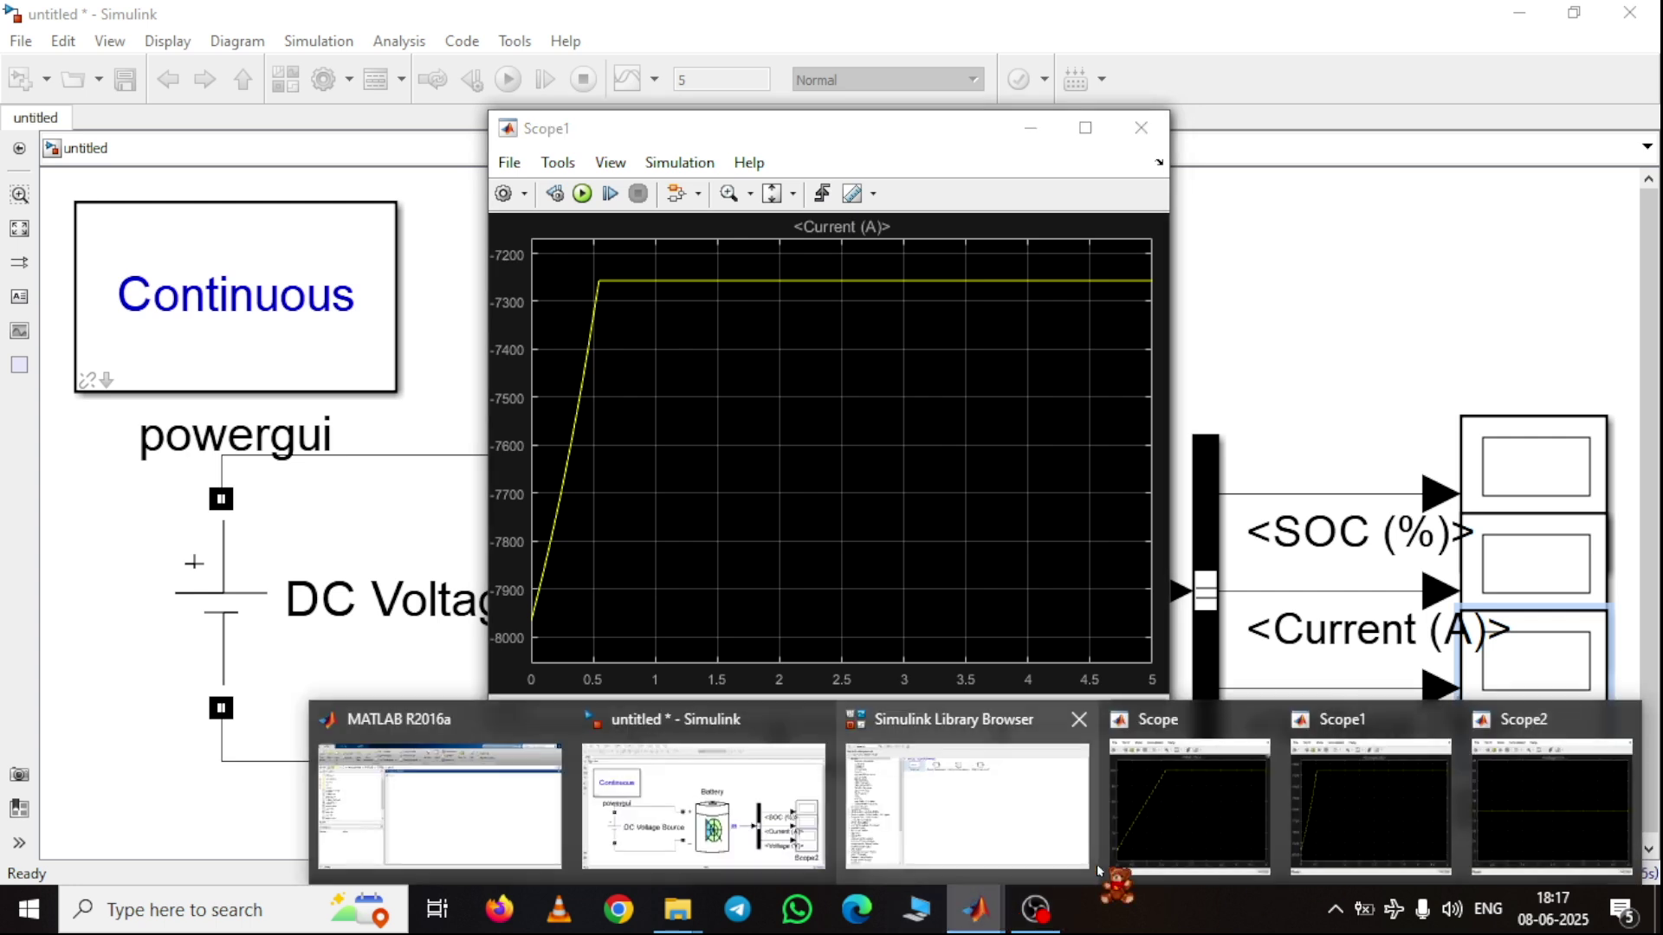
{"action": "left_click", "coordinate": [1503, 797]}
{"action": "left_click_drag", "start_coordinate": [788, 130], "coordinate": [1321, 157]}
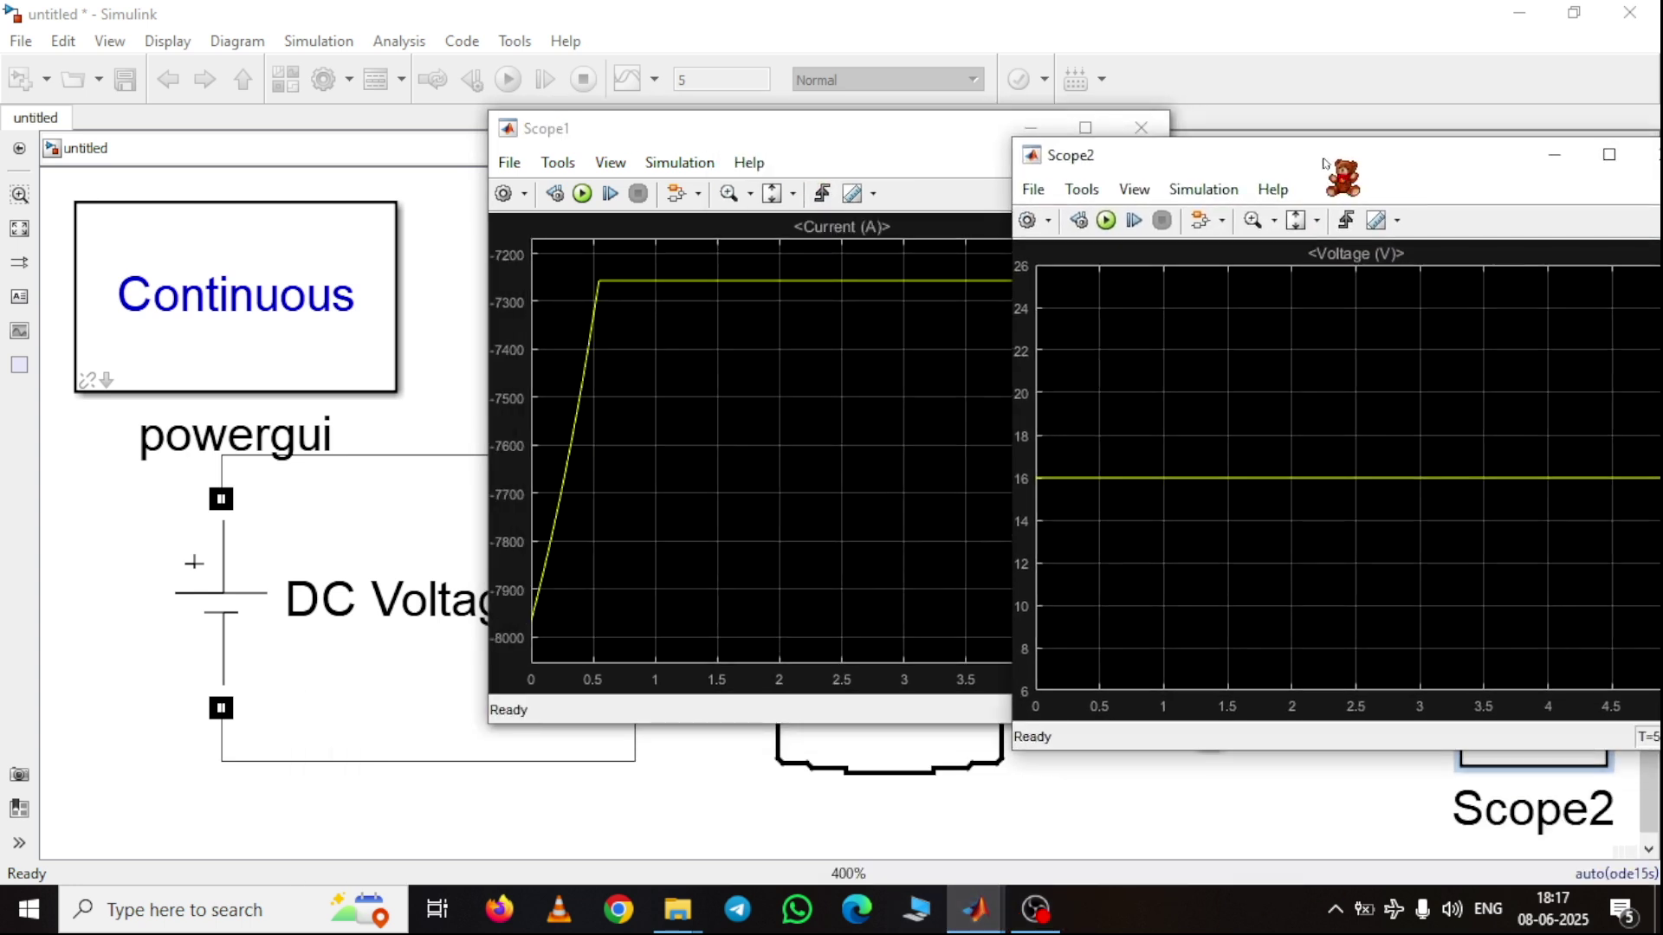
{"action": "left_click", "coordinate": [736, 160]}
{"action": "left_click_drag", "start_coordinate": [736, 160], "coordinate": [1014, 310]}
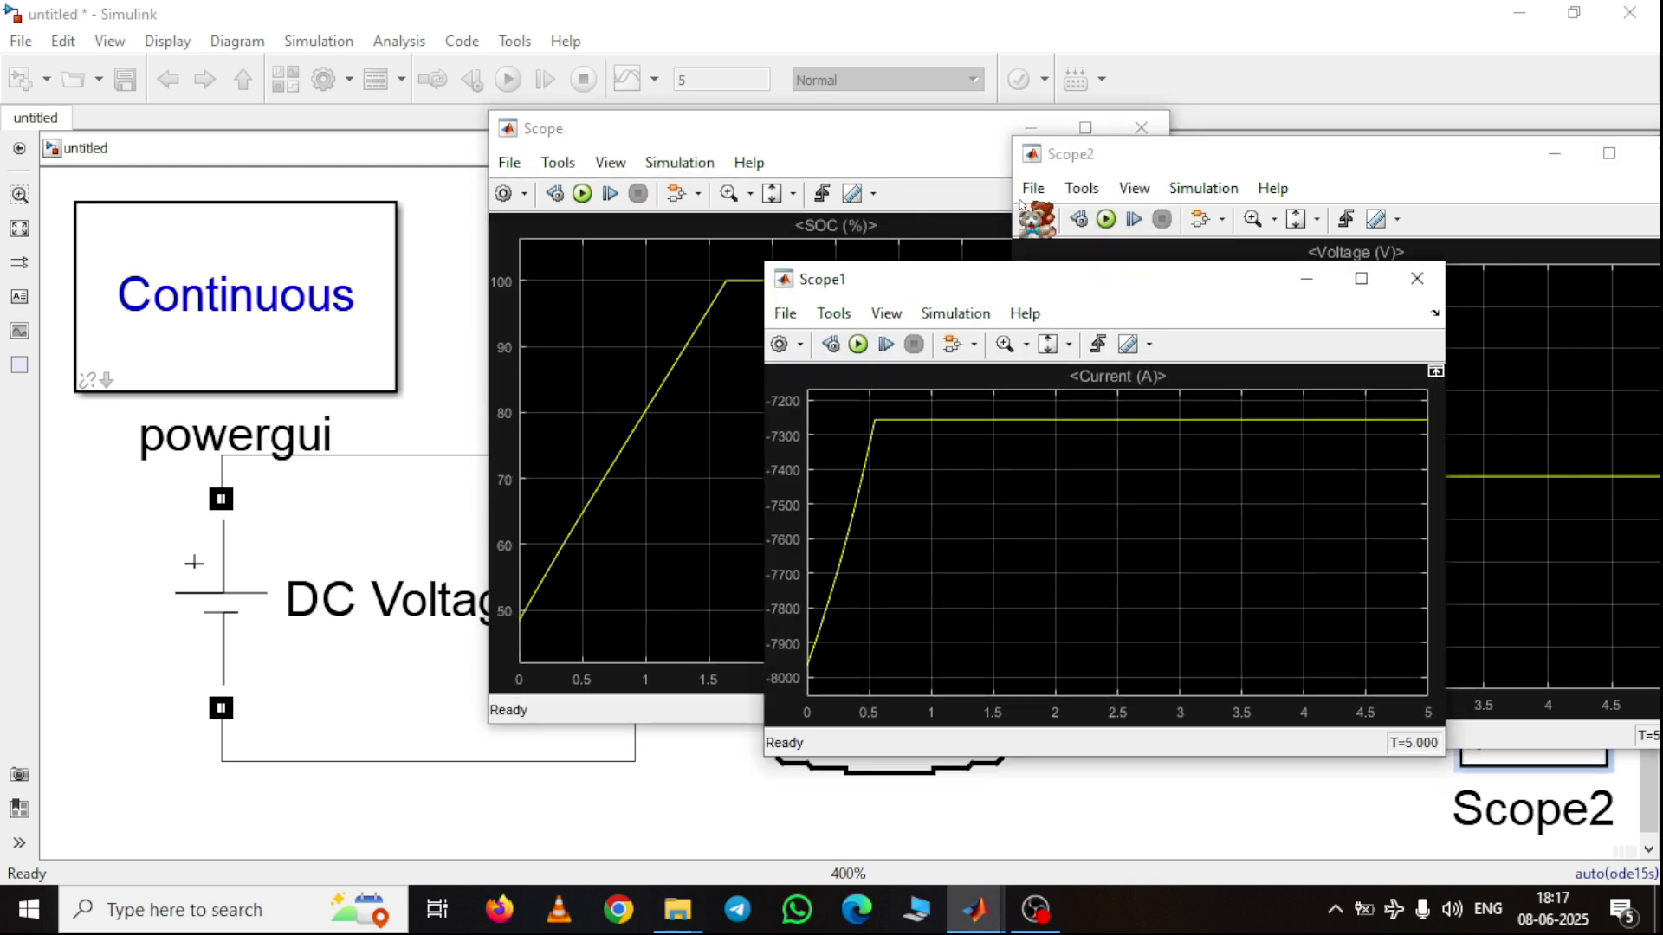
{"action": "left_click_drag", "start_coordinate": [870, 143], "coordinate": [389, 150]}
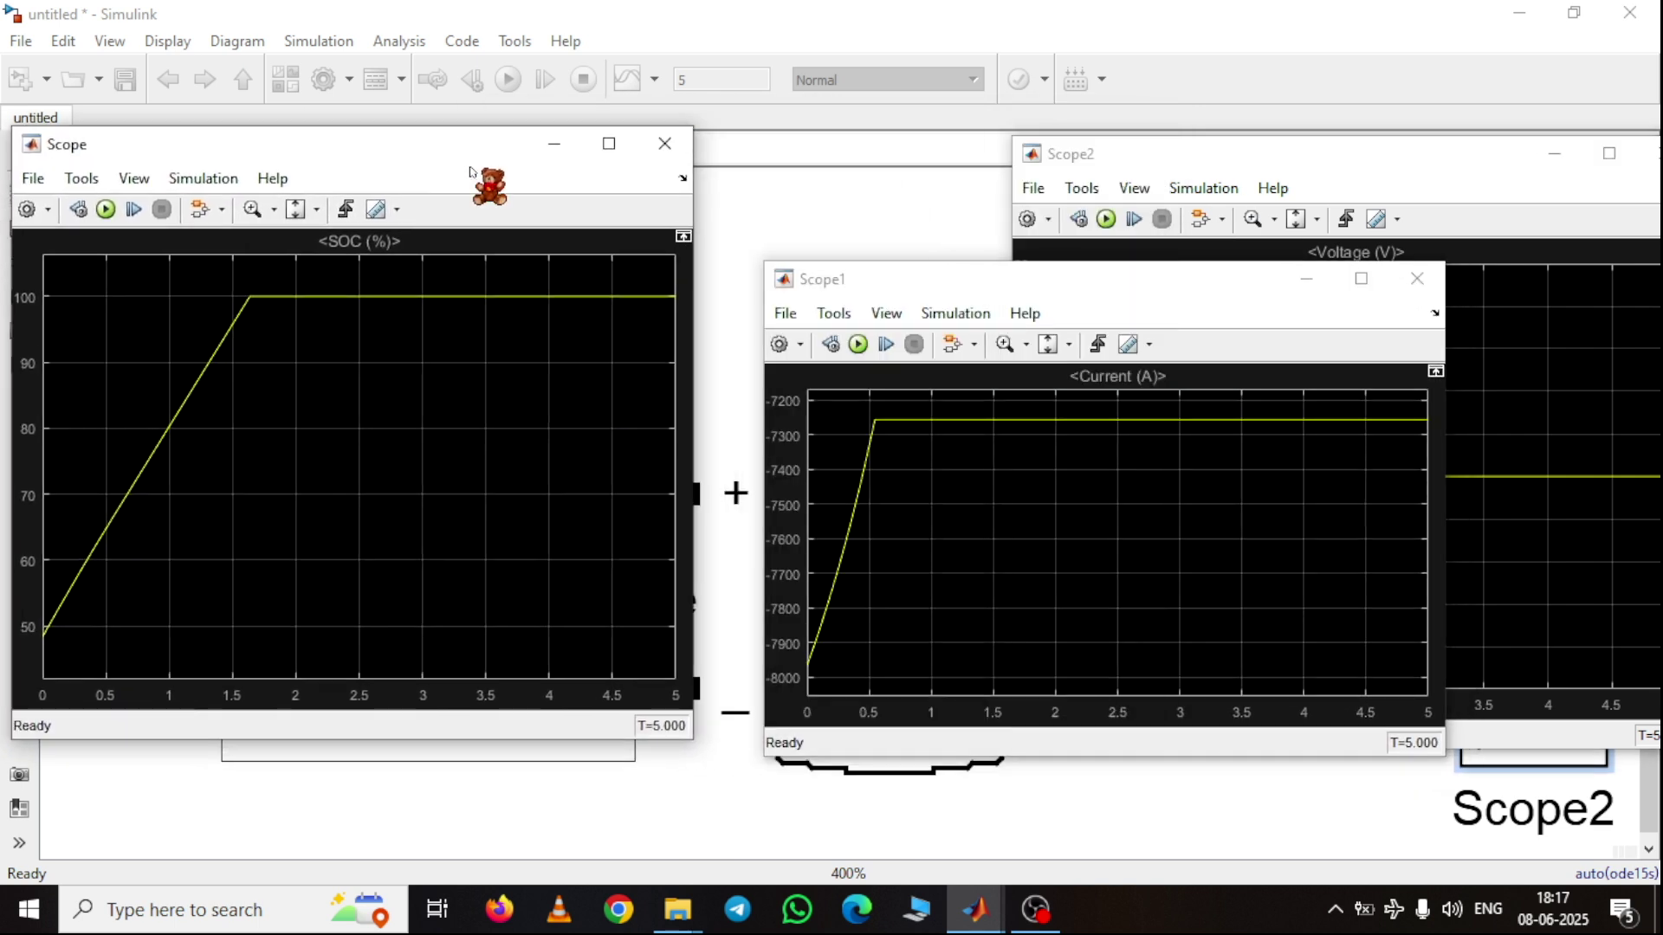
{"action": "left_click_drag", "start_coordinate": [1096, 278], "coordinate": [957, 177]}
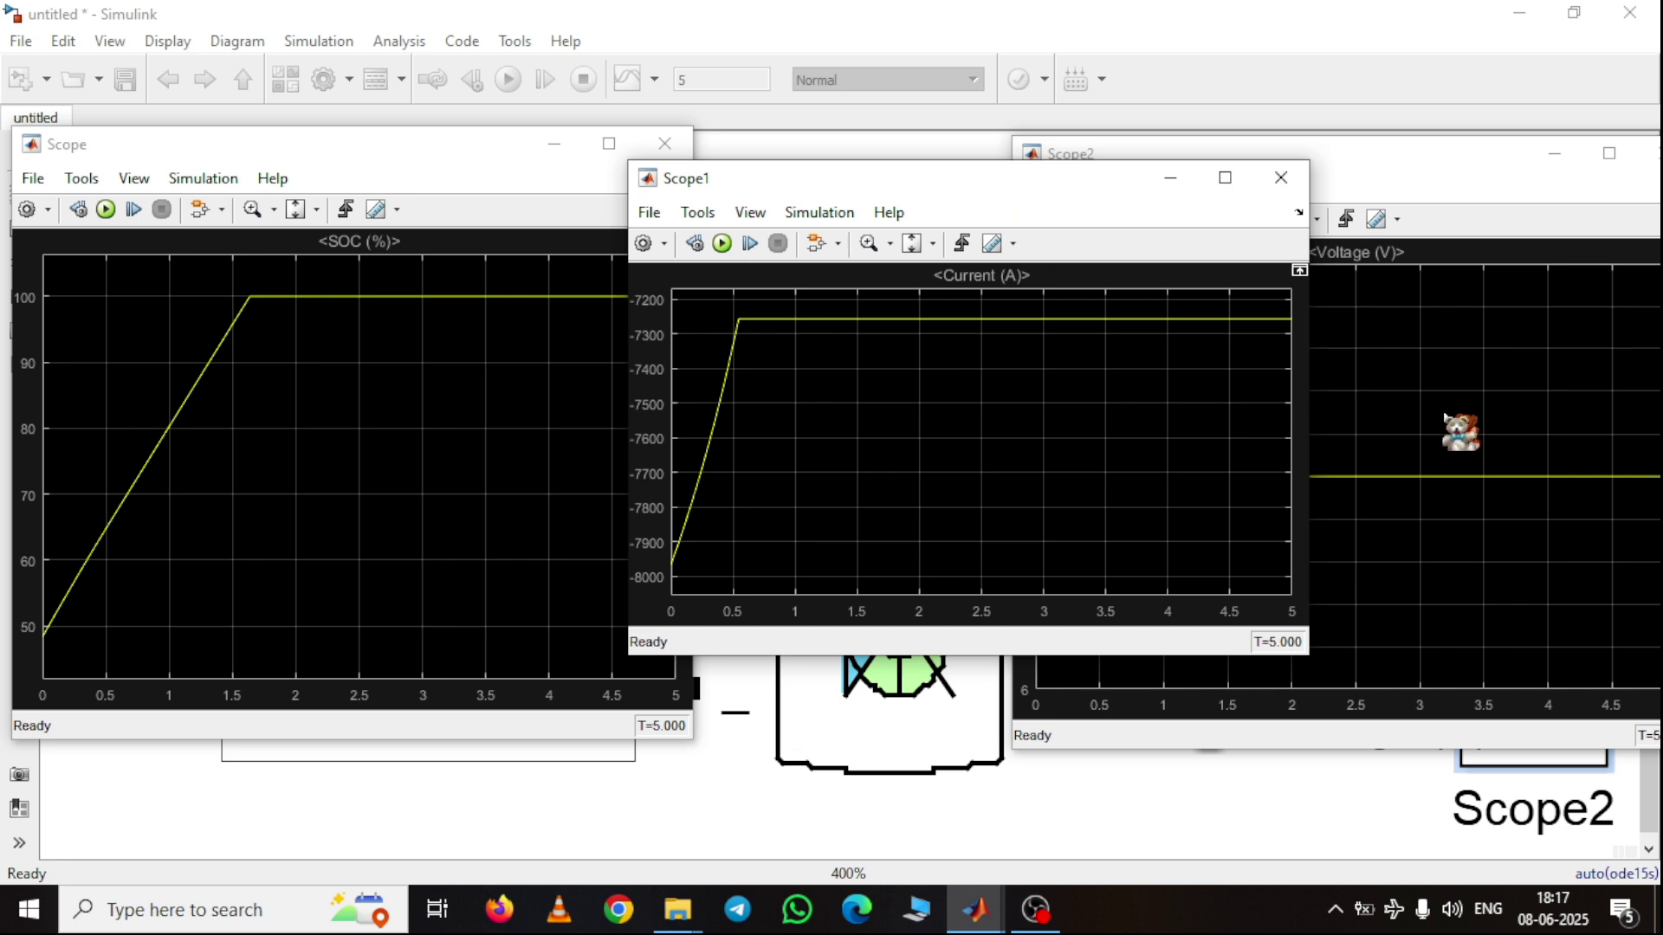
- Shrink and align the three scope windows so that the SOC, Current and Voltage plots fit side by side without overlapping
{"action": "left_click", "coordinate": [1456, 430]}
{"action": "left_click", "coordinate": [507, 602]}
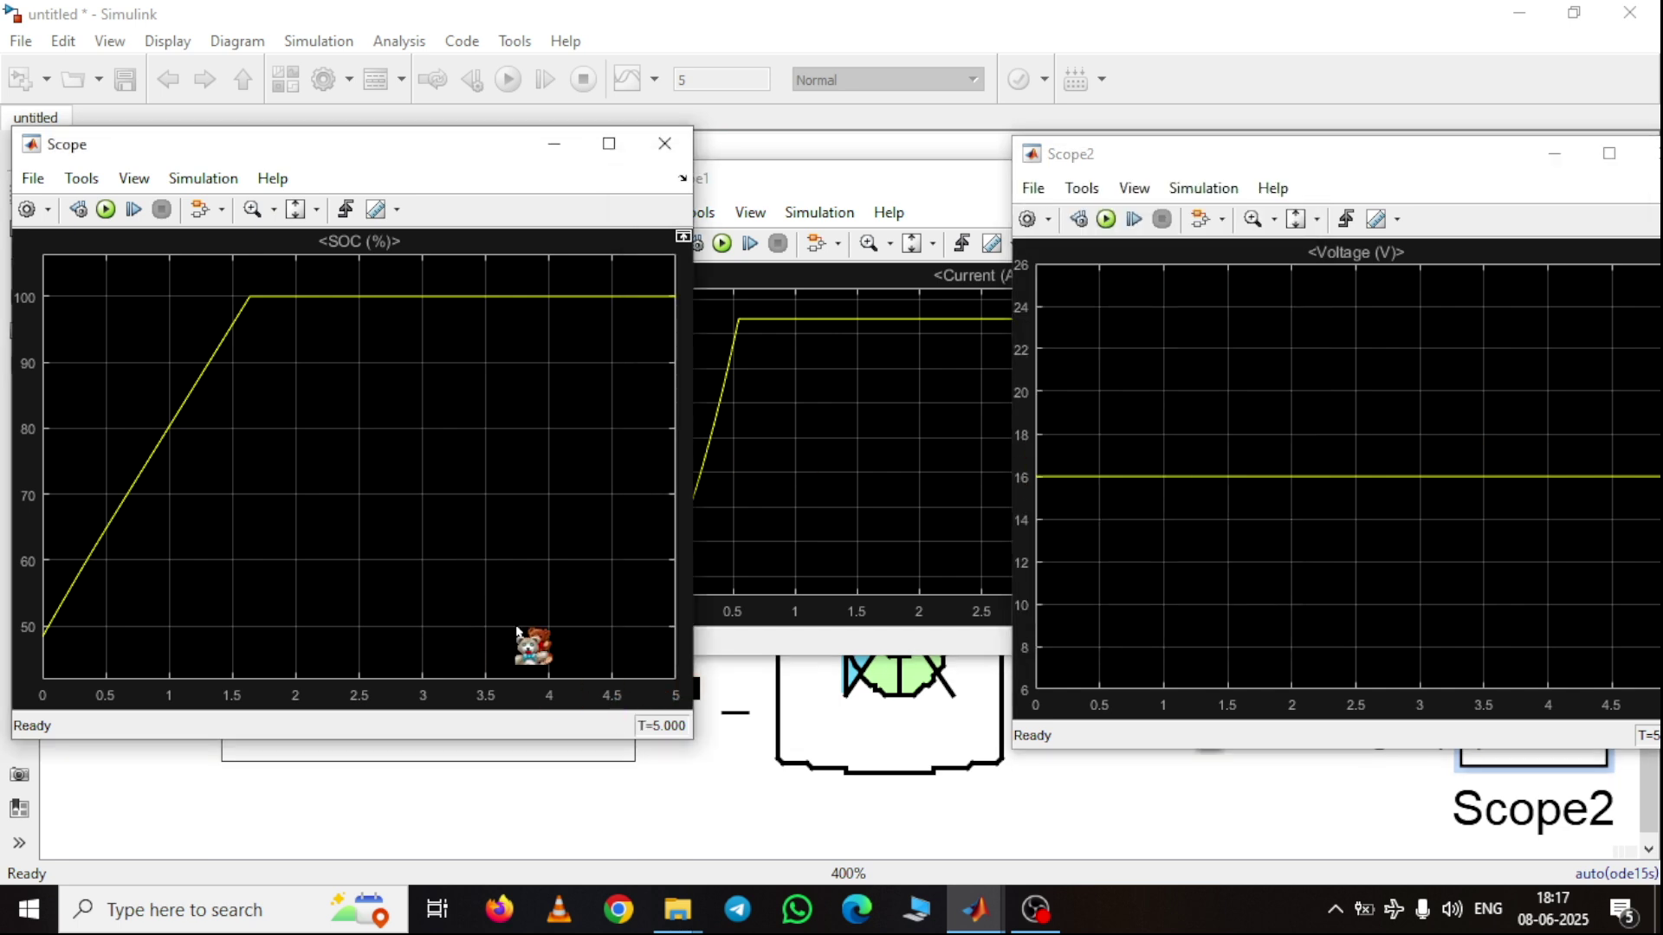
{"action": "left_click_drag", "start_coordinate": [693, 745], "coordinate": [569, 674]}
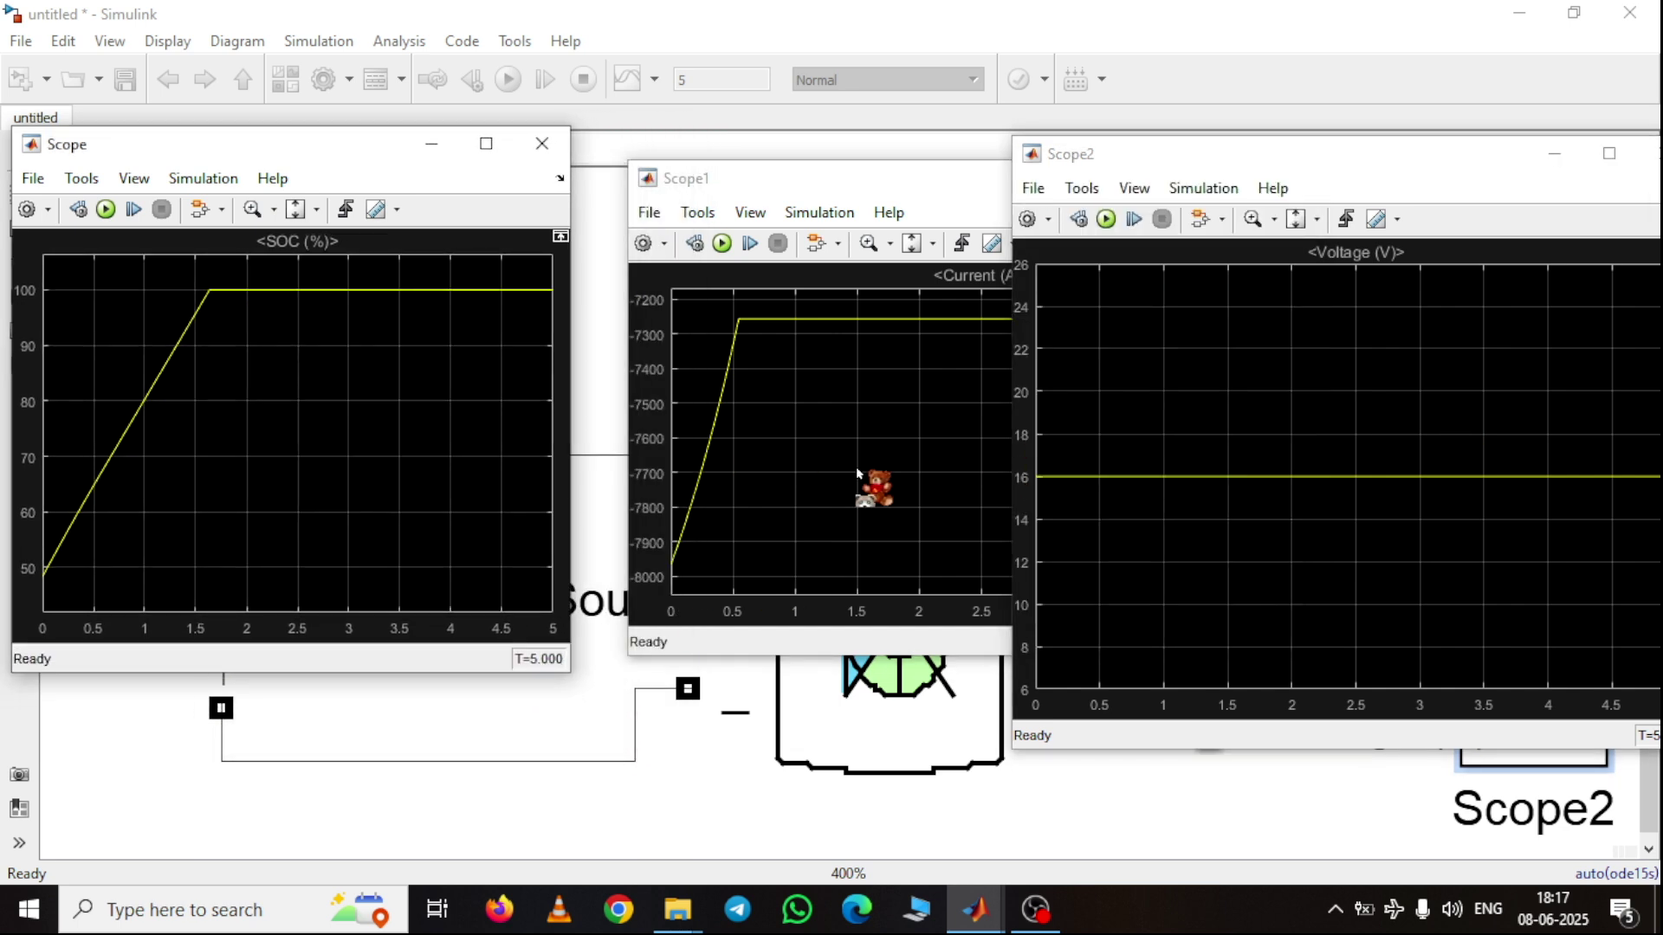
{"action": "left_click", "coordinate": [862, 511]}
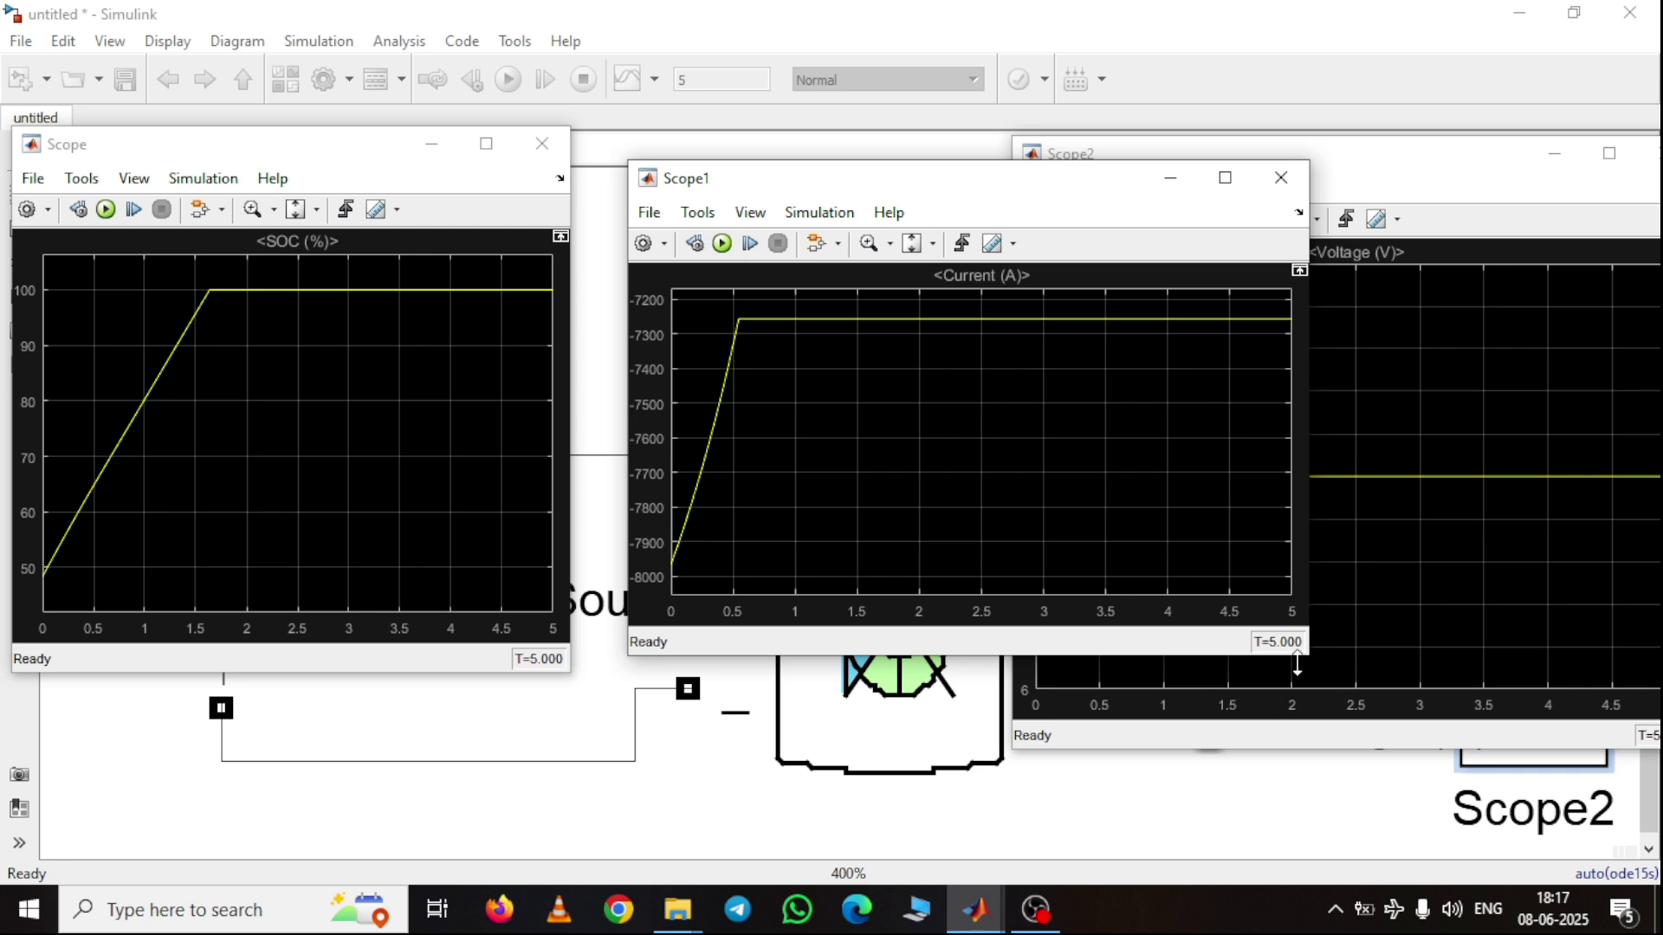
{"action": "left_click_drag", "start_coordinate": [1306, 657], "coordinate": [1161, 633]}
{"action": "left_click_drag", "start_coordinate": [858, 174], "coordinate": [801, 151]}
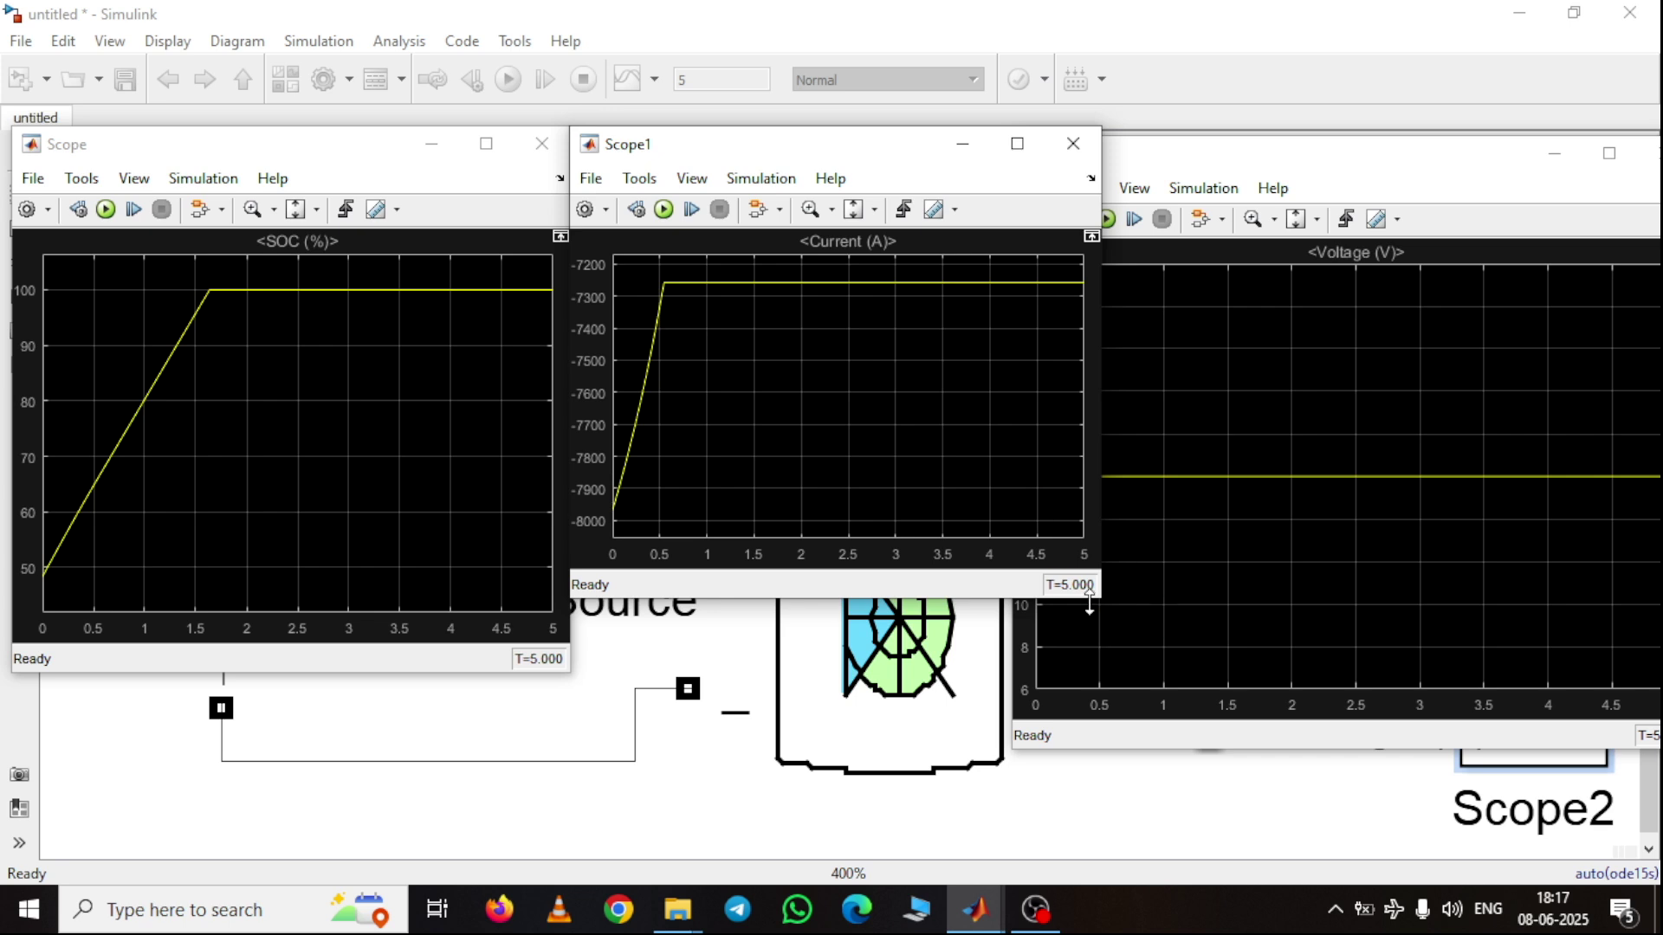
{"action": "left_click_drag", "start_coordinate": [1093, 599], "coordinate": [1118, 621]}
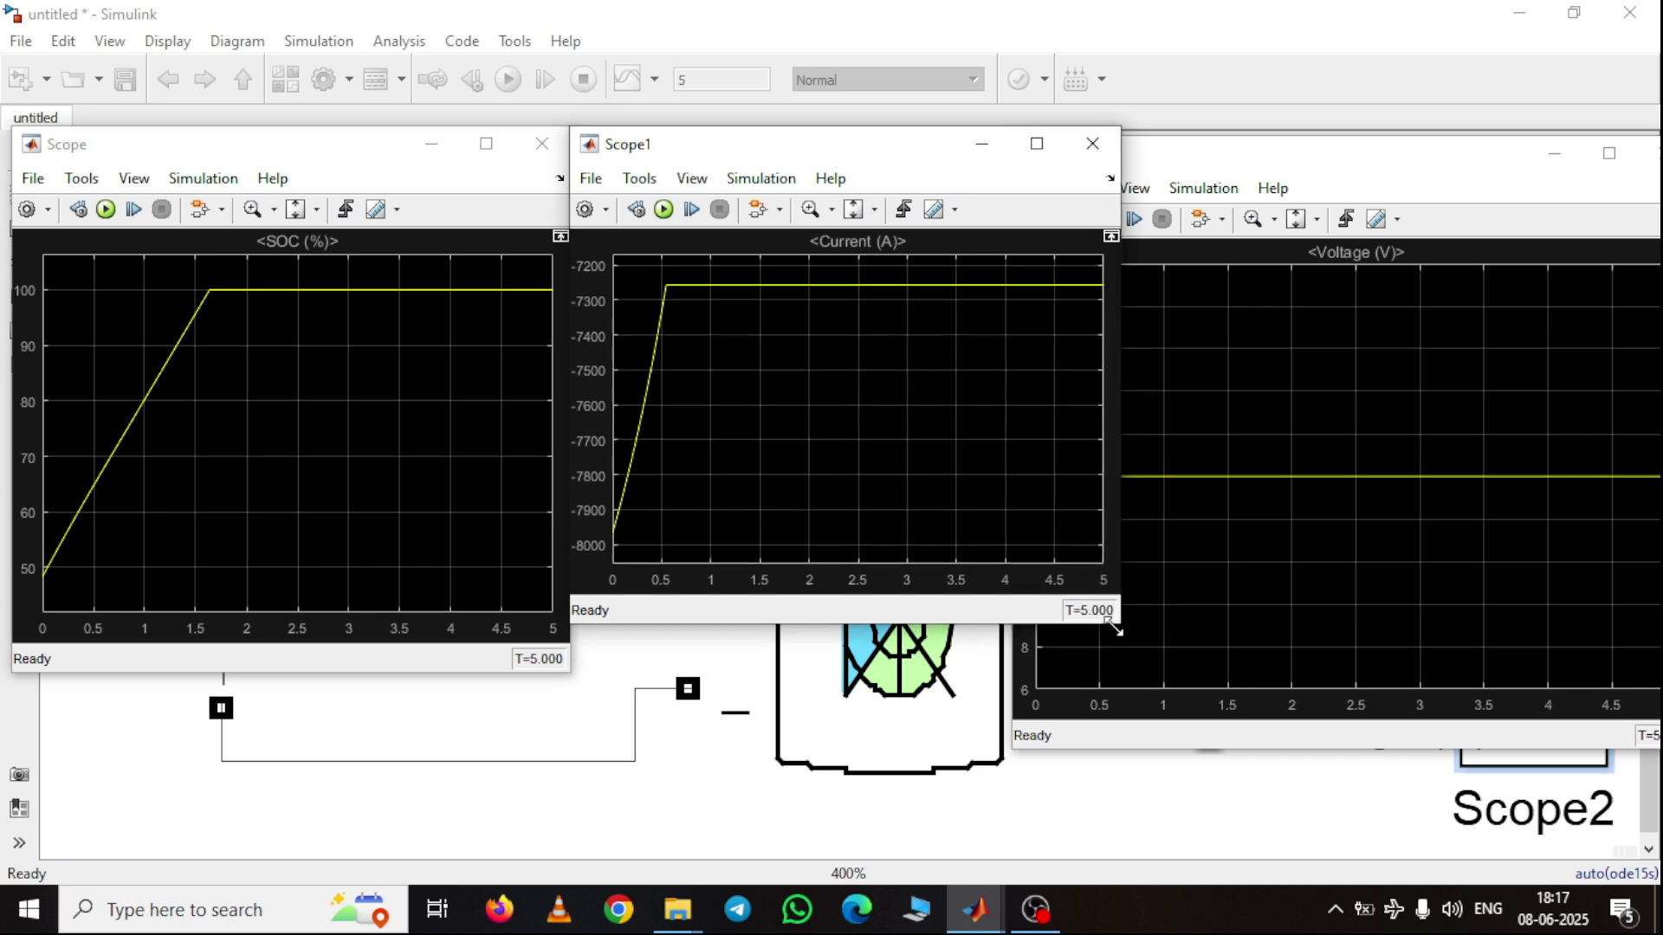
{"action": "left_click", "coordinate": [1319, 445]}
{"action": "left_click_drag", "start_coordinate": [1013, 747], "coordinate": [1152, 658]}
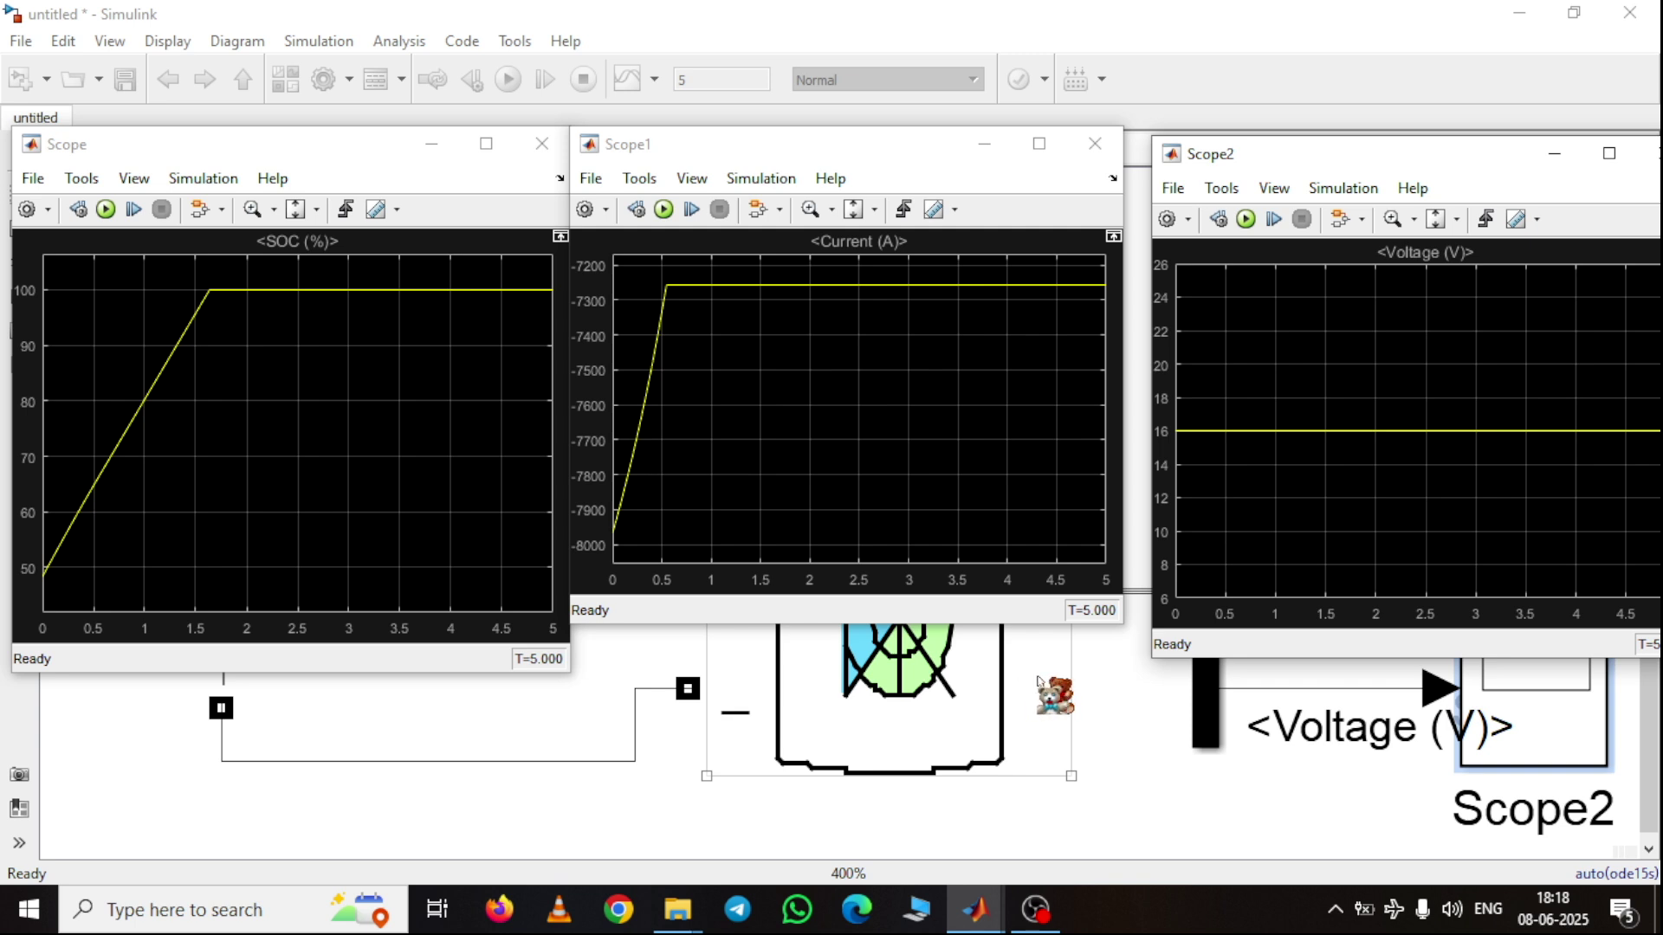
- Return to the model and delete the DC Voltage Source block
{"action": "left_click", "coordinate": [1100, 693]}
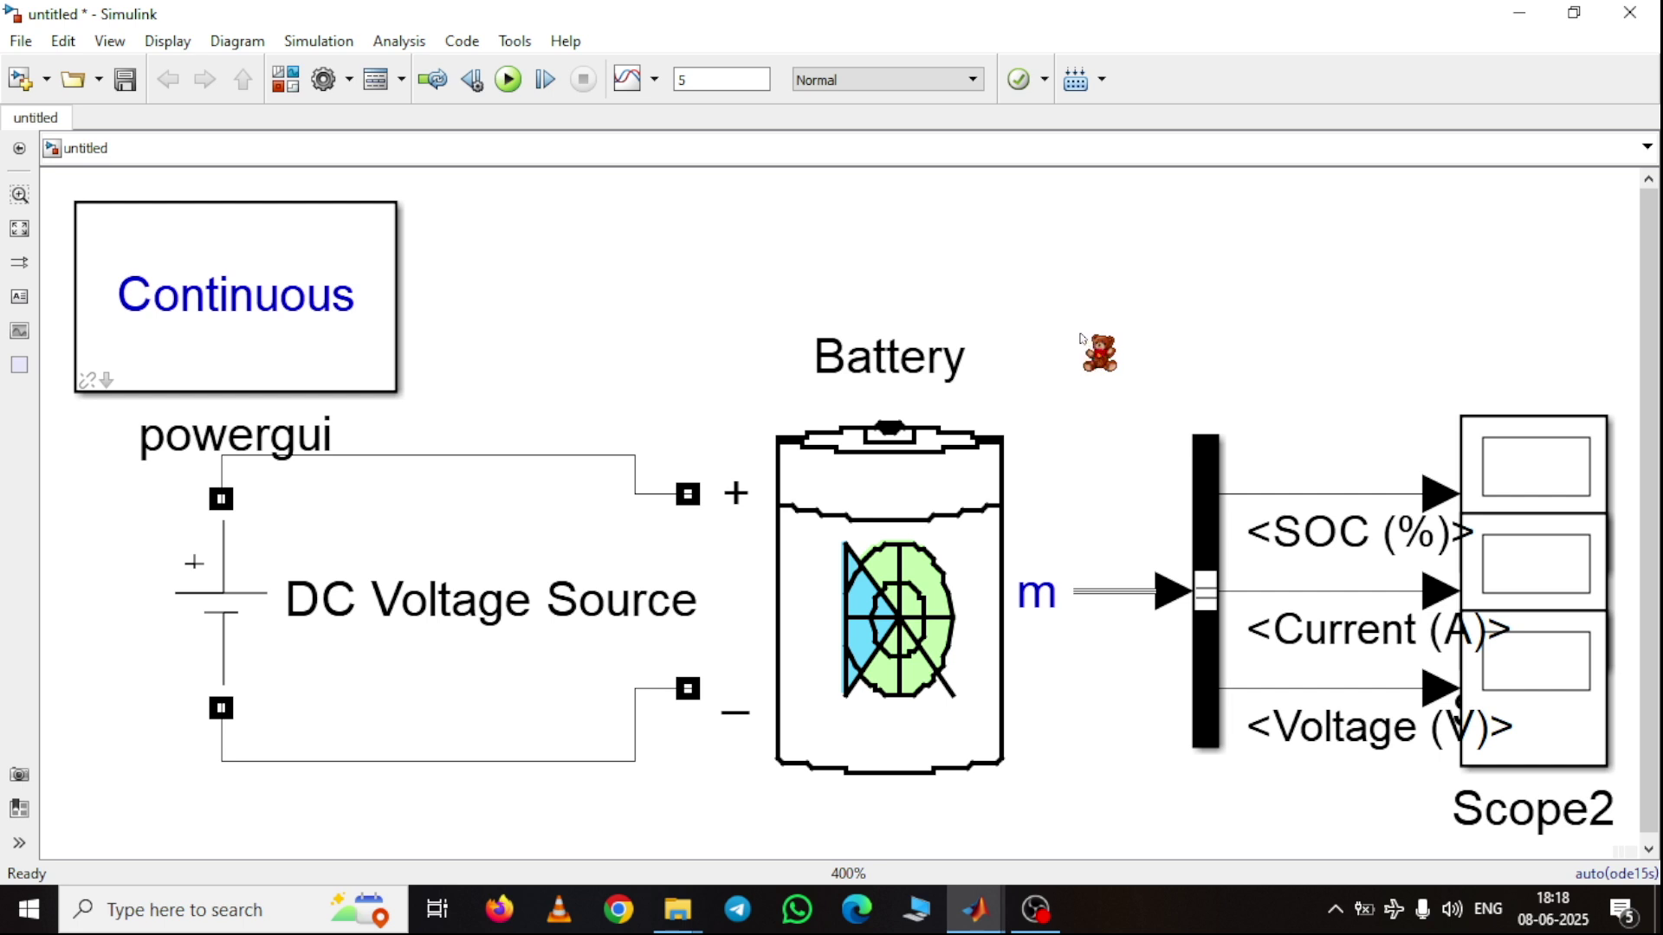
{"action": "left_click", "coordinate": [239, 657]}
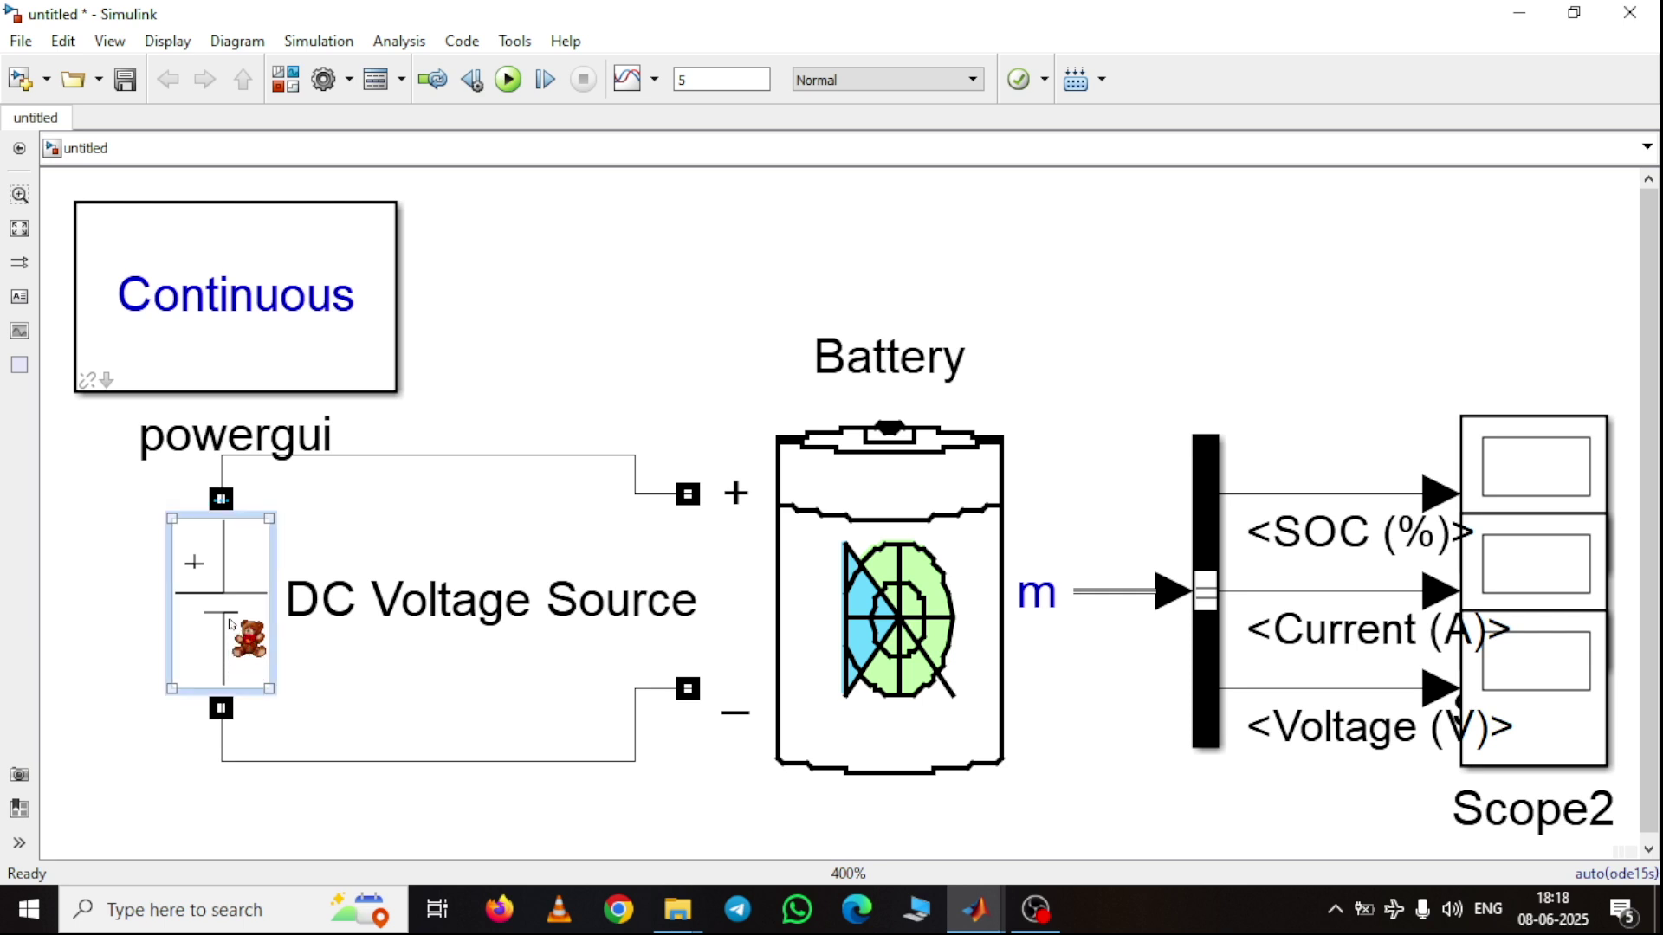
{"action": "key", "text": "Delete"}
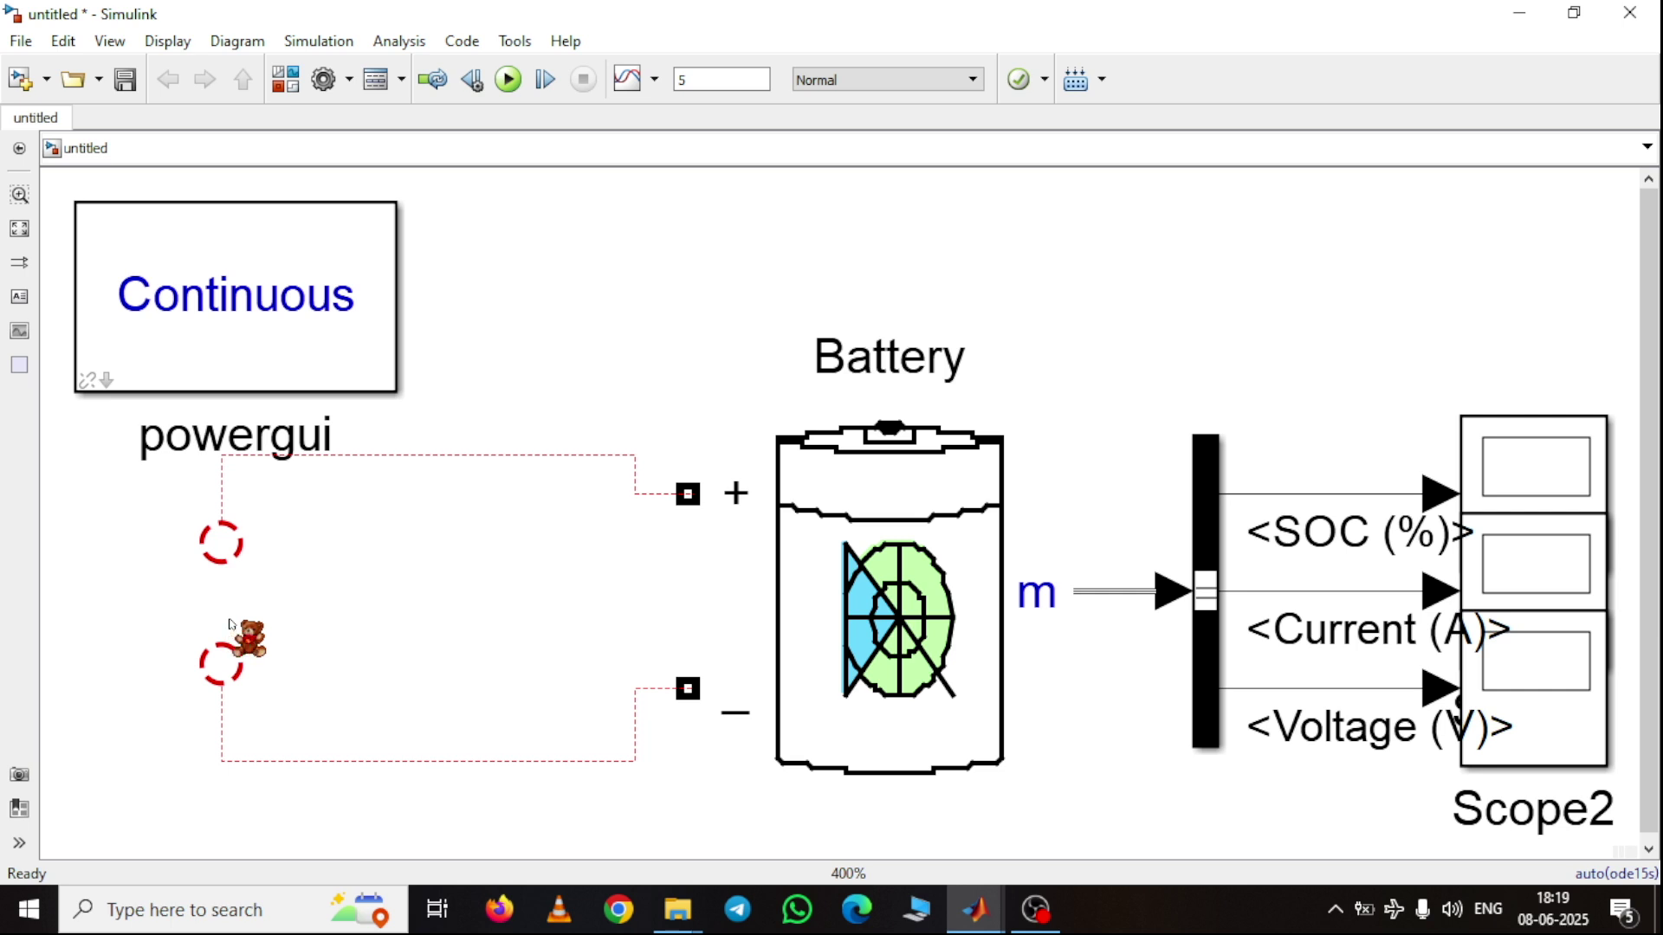
- Search the block library for "series rlc branch", add the Series RLC Branch block to the model, and move it above the battery
{"action": "left_click", "coordinate": [286, 80]}
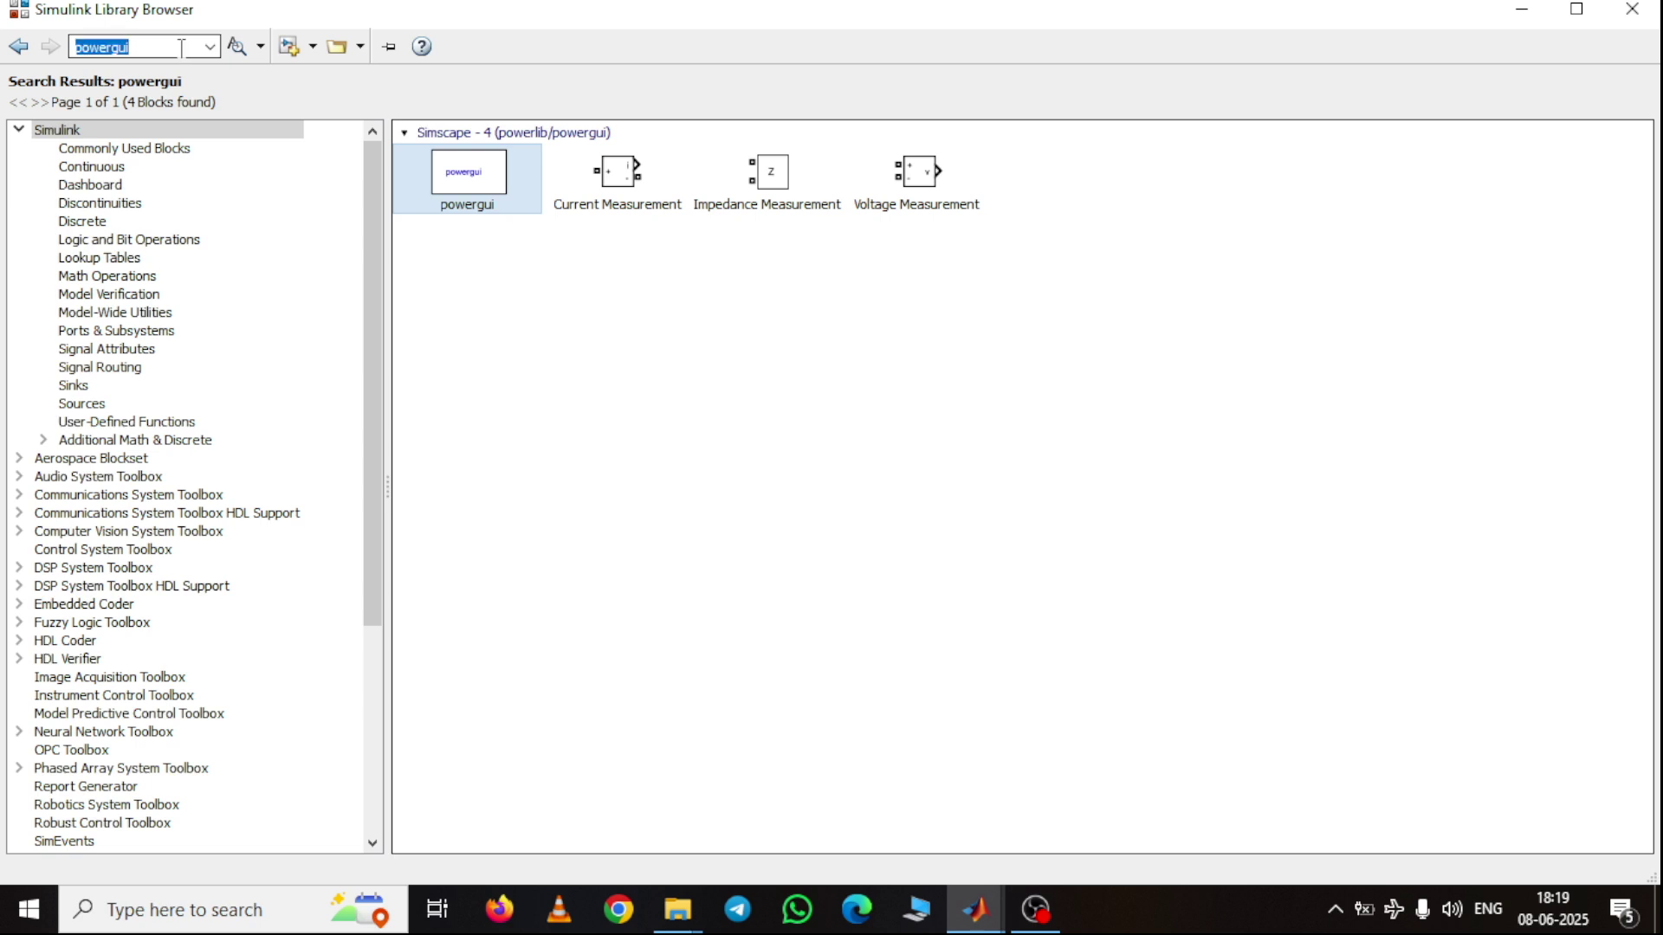
{"action": "type", "text": "se"}
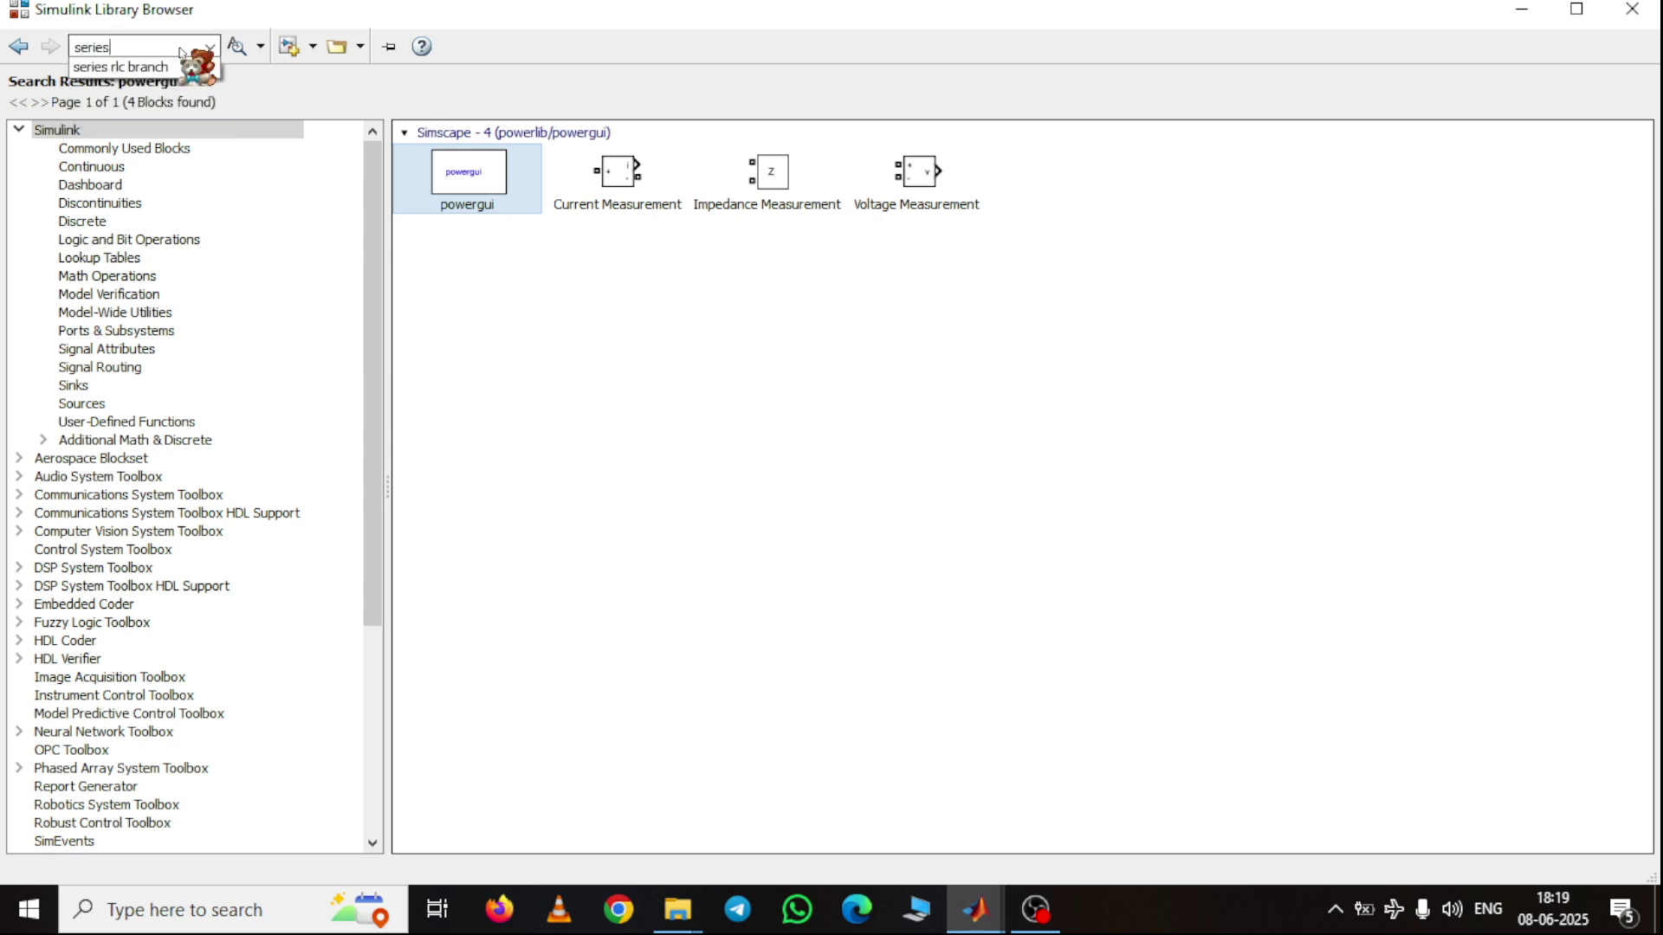
{"action": "type", "text": "ries"}
{"action": "left_click", "coordinate": [165, 67]}
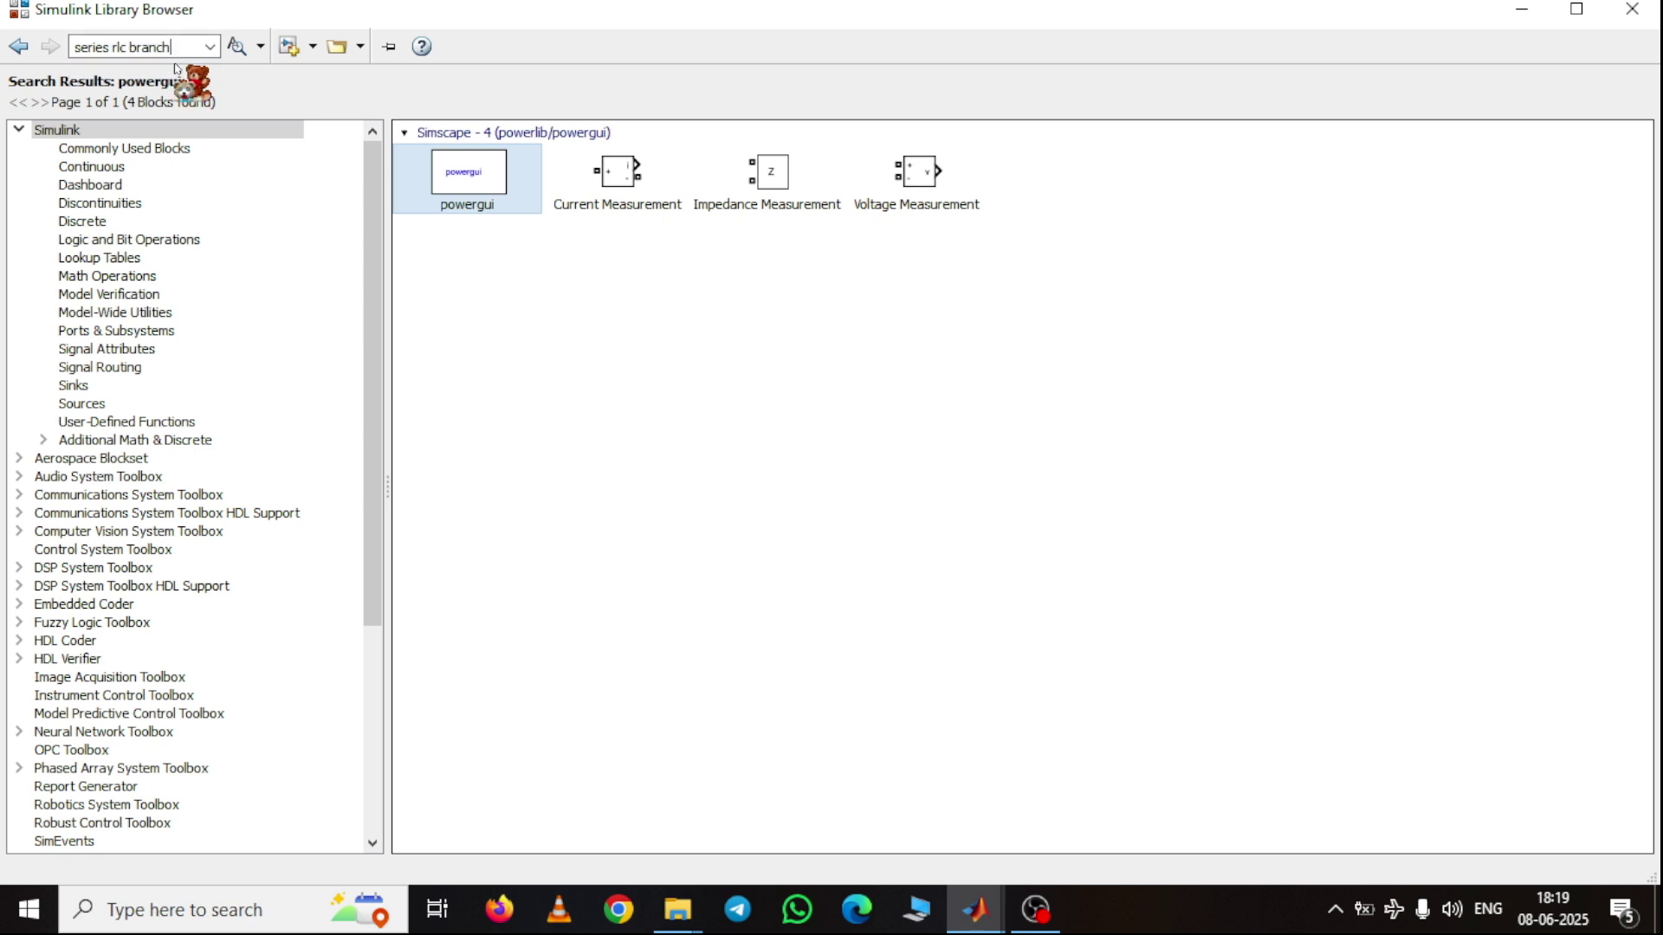
{"action": "left_click", "coordinate": [262, 47]}
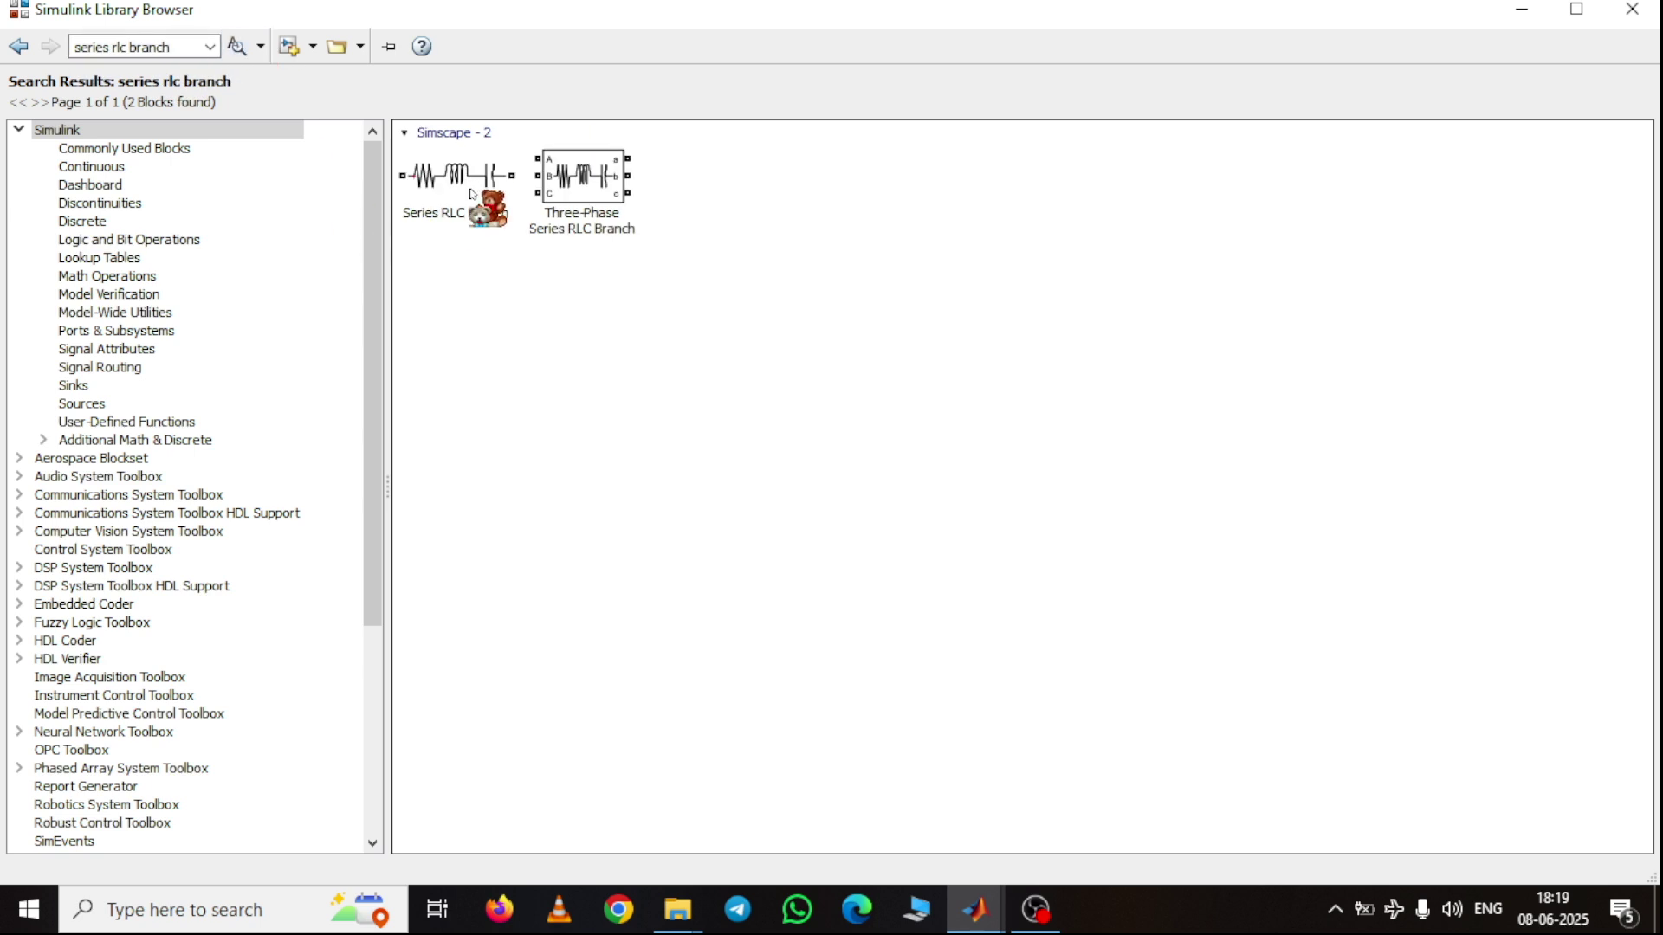
{"action": "right_click", "coordinate": [479, 179]}
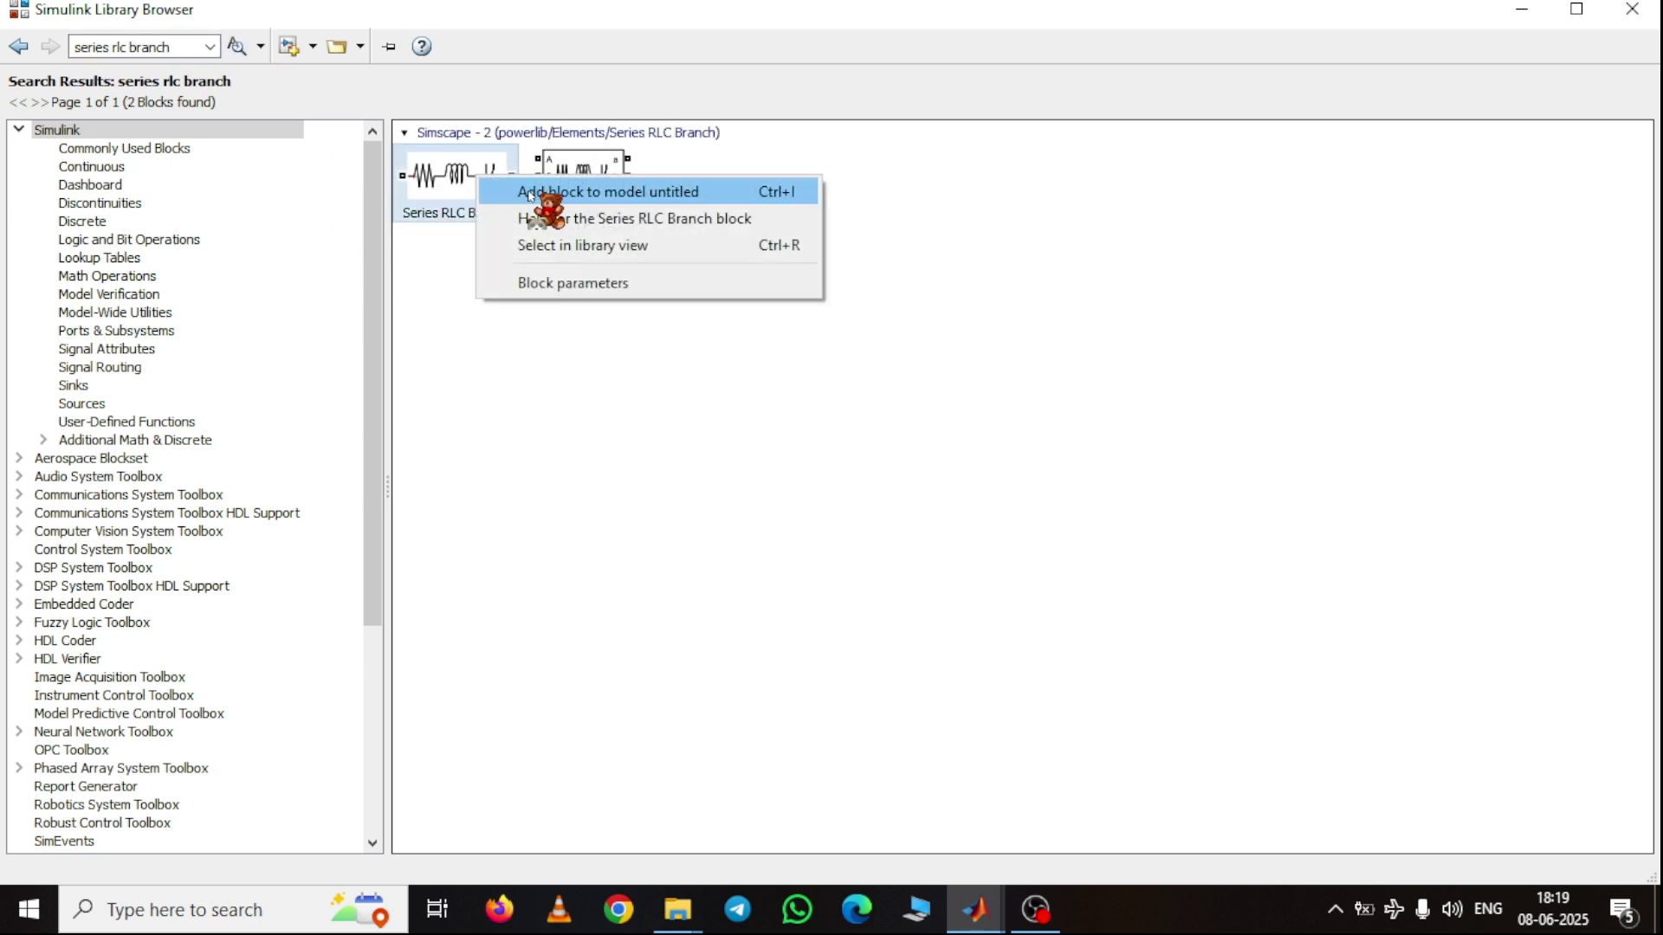
{"action": "left_click", "coordinate": [532, 194]}
{"action": "left_click", "coordinate": [1521, 11]}
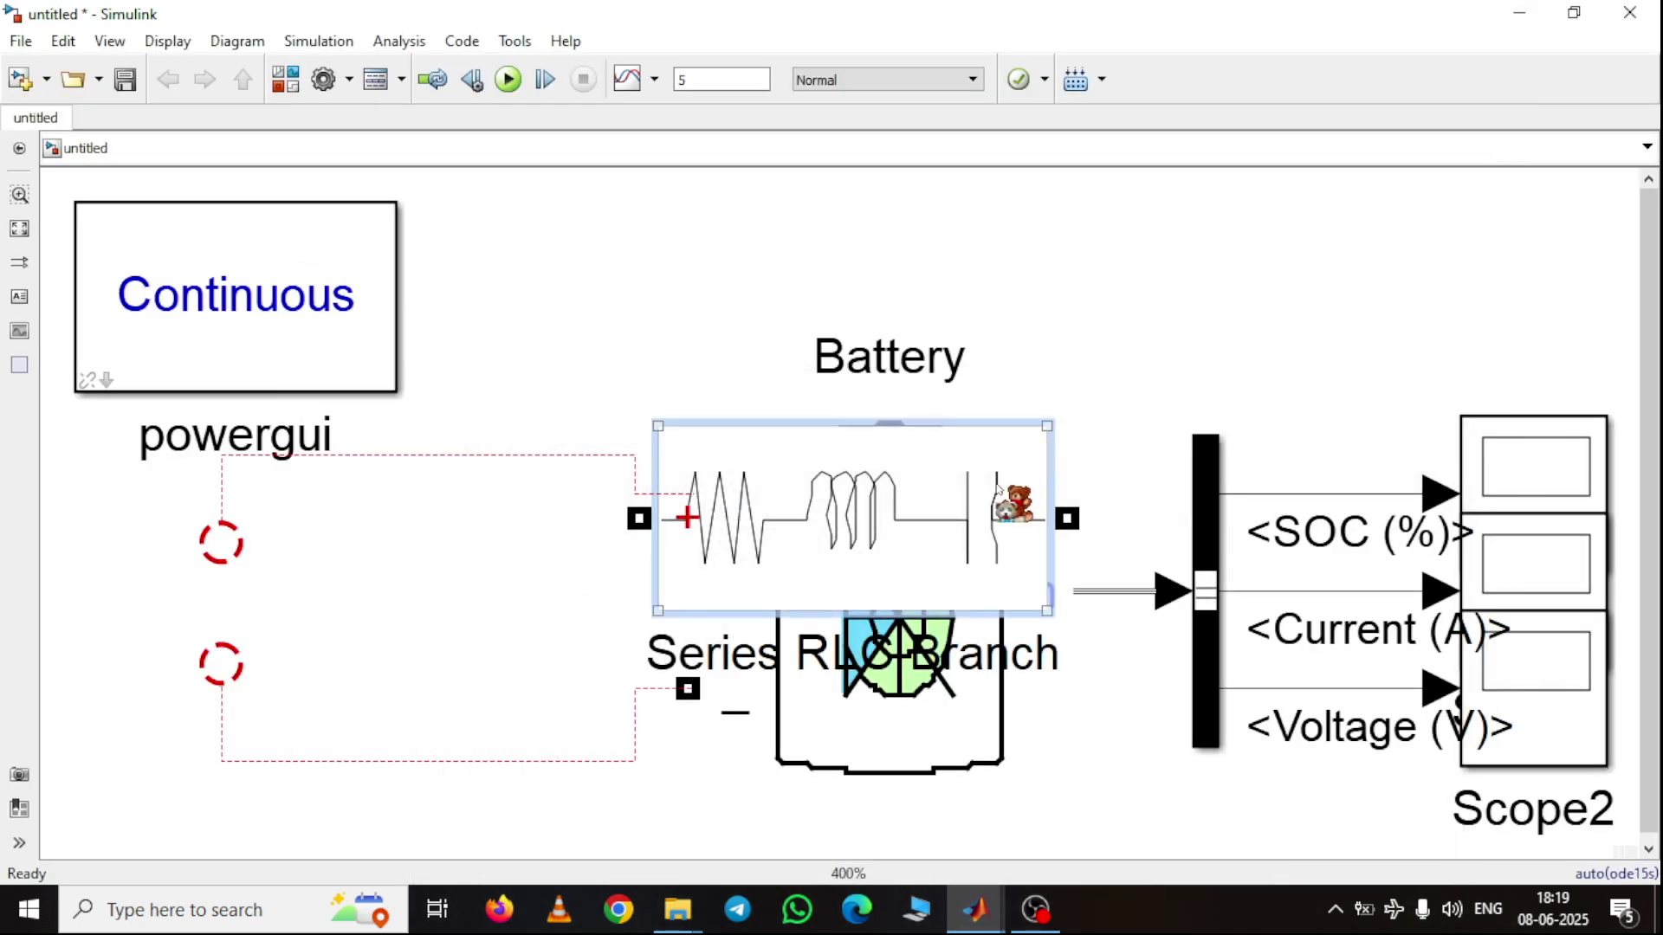
{"action": "left_click_drag", "start_coordinate": [883, 521], "coordinate": [792, 339]}
- Set the Series RLC Branch to branch type R with a resistance of 20 Ohms and apply the settings
{"action": "double_click", "coordinate": [793, 338]}
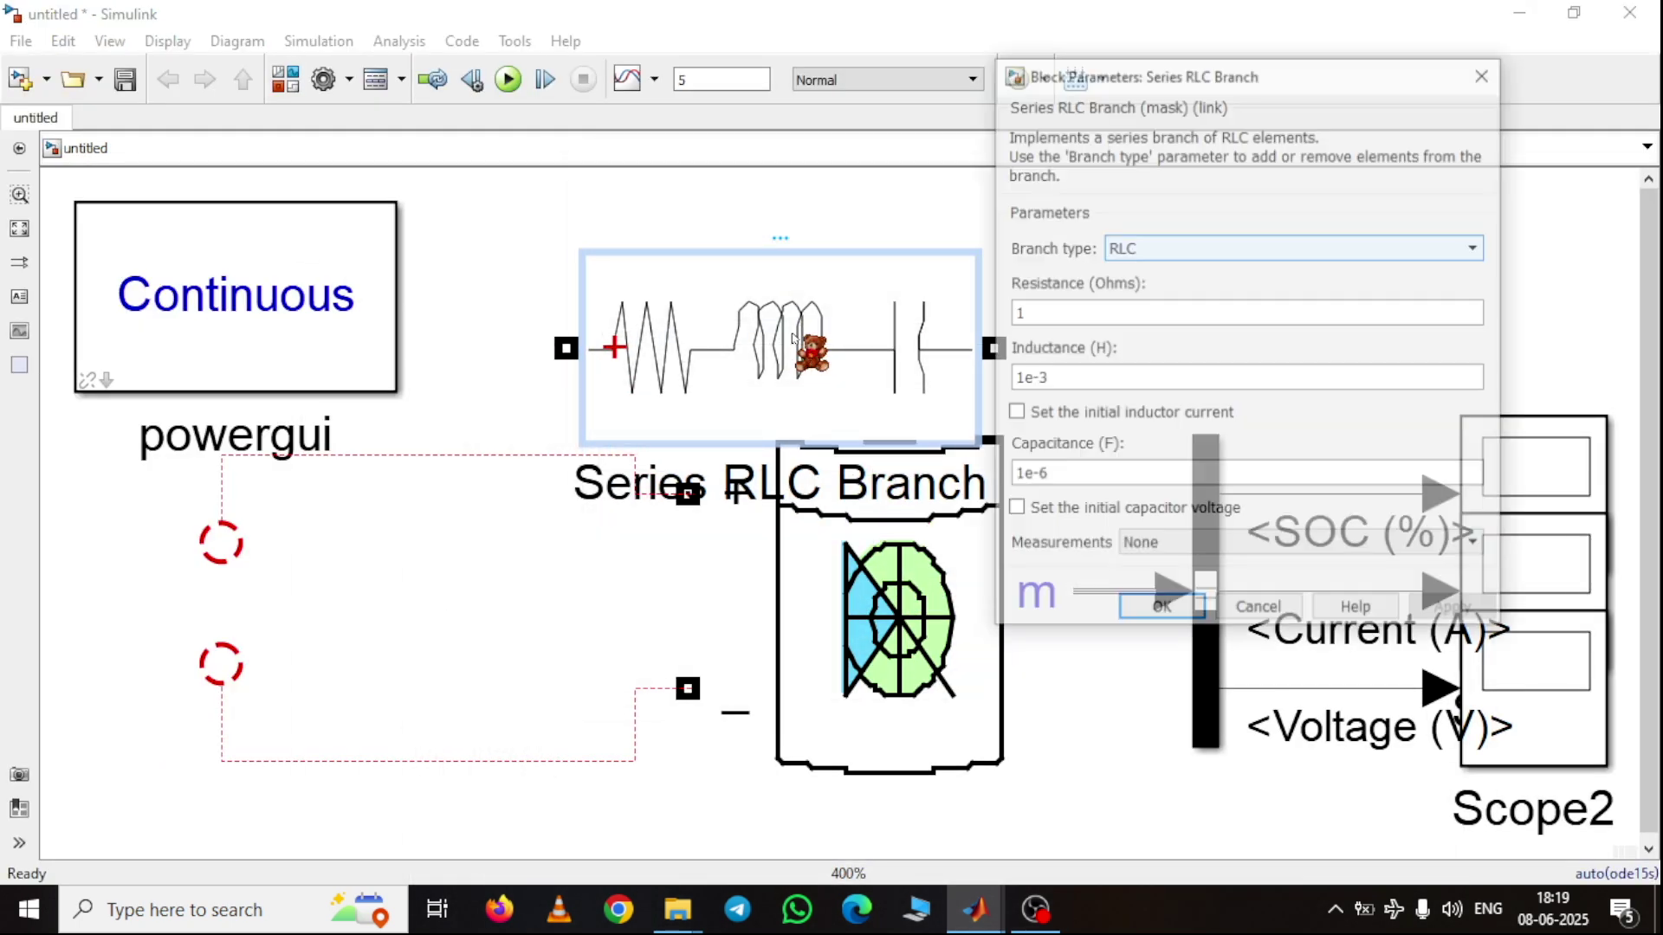
{"action": "left_click", "coordinate": [1180, 251]}
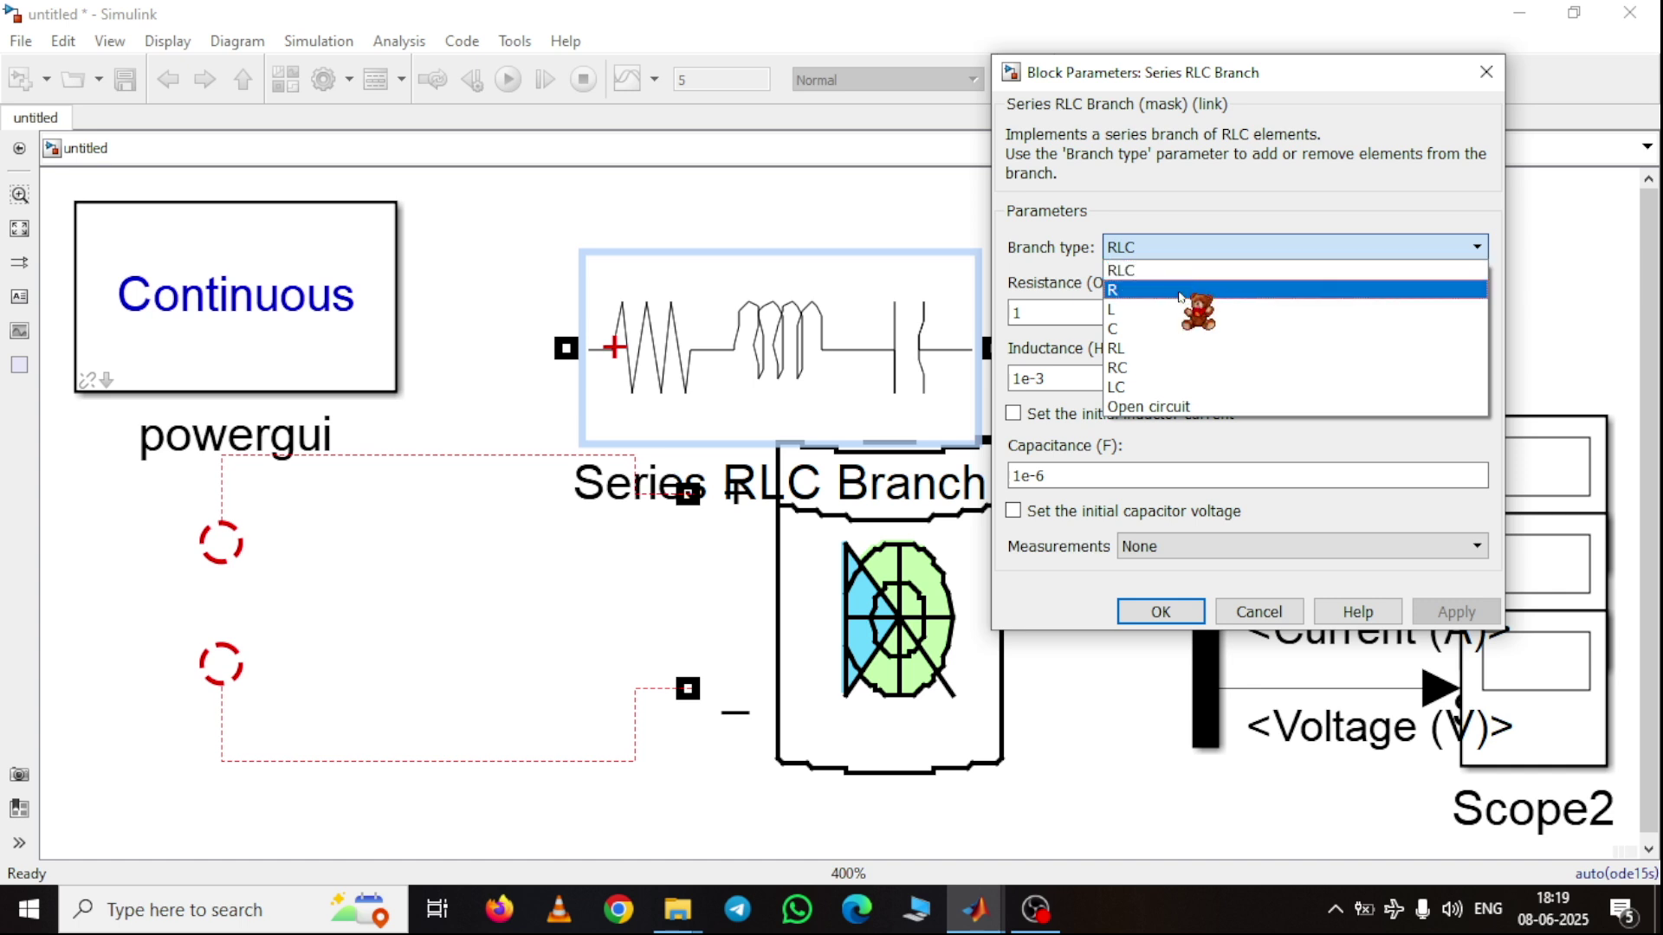
{"action": "left_click", "coordinate": [1180, 291]}
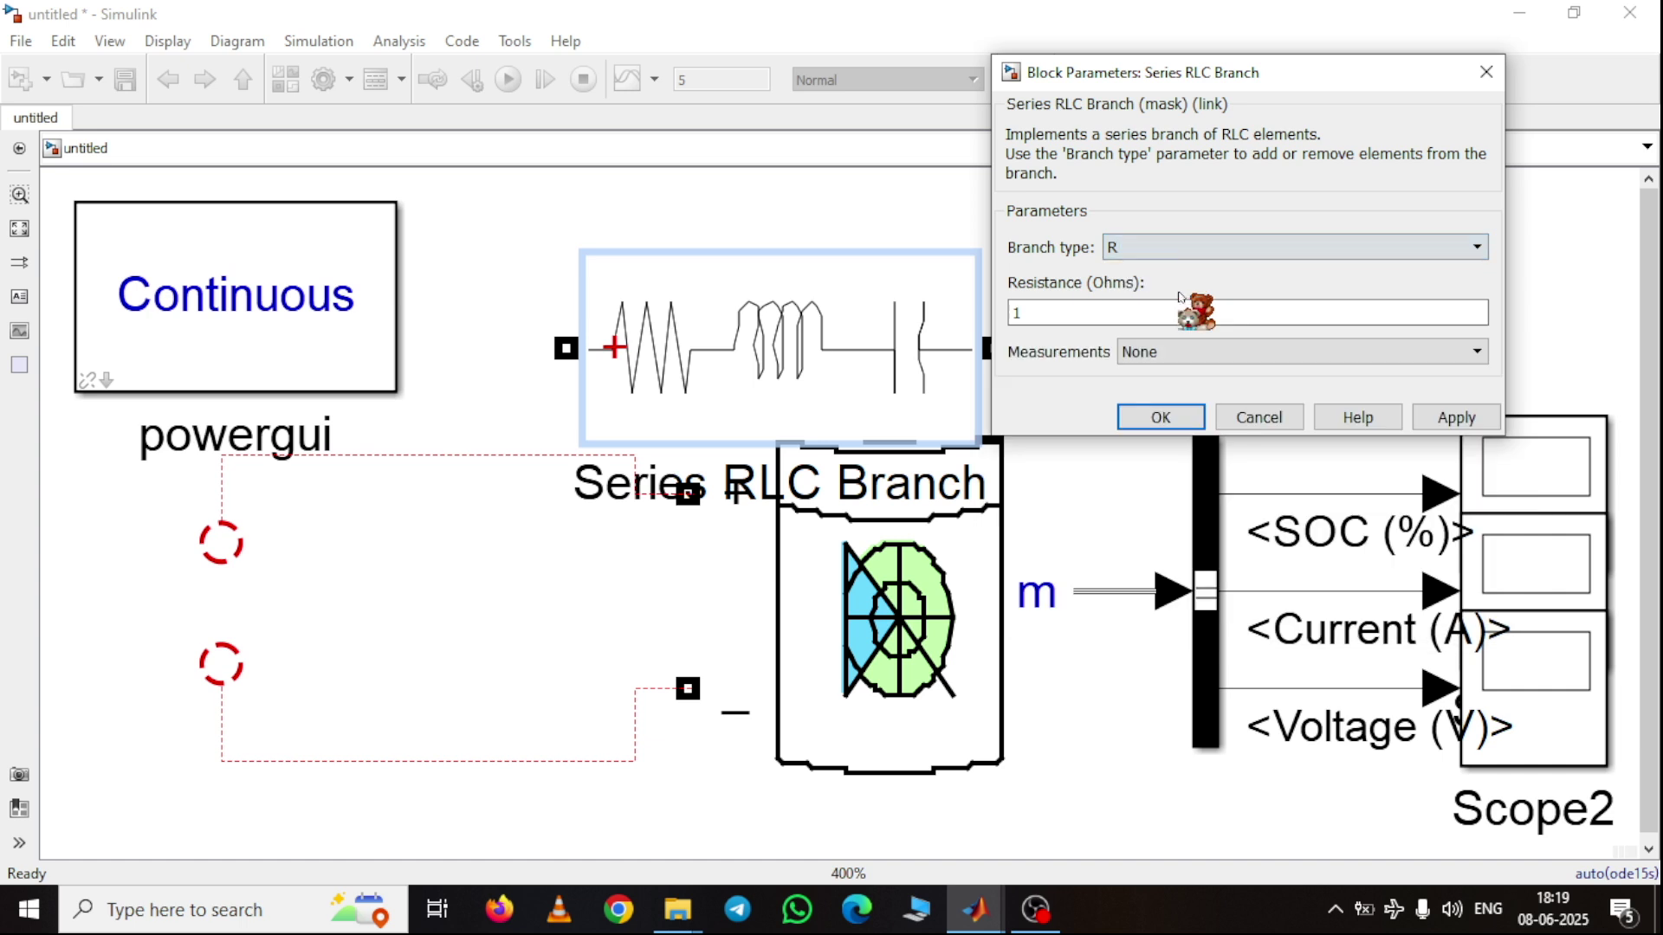
{"action": "double_click", "coordinate": [1102, 319]}
{"action": "type", "text": "20"}
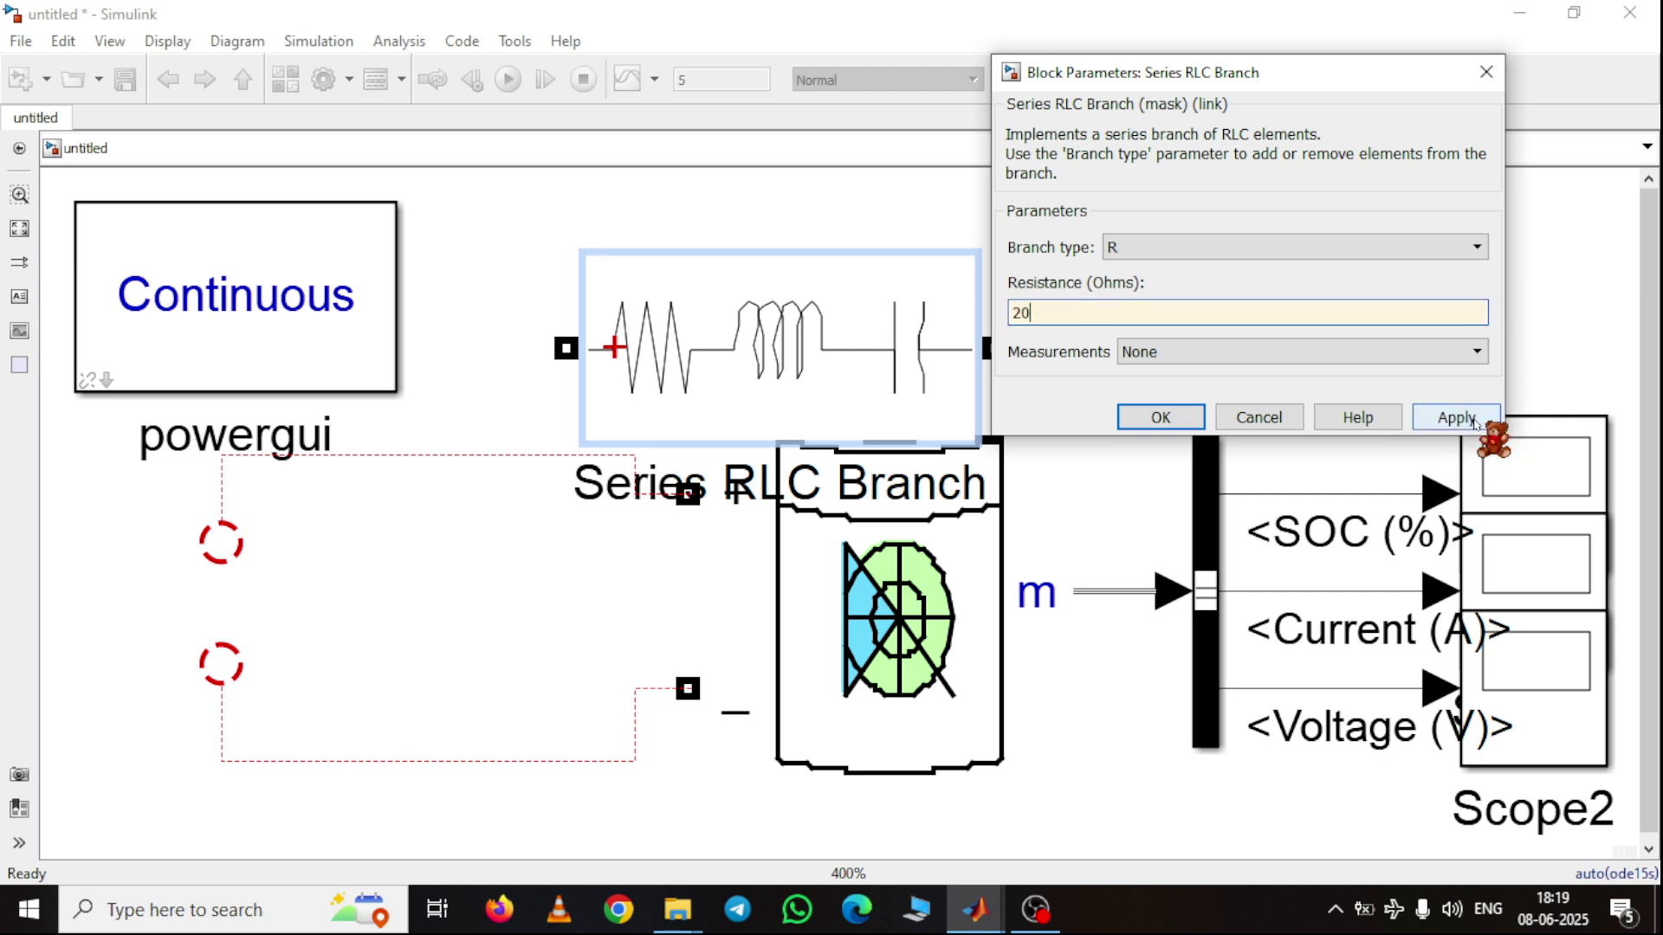
{"action": "left_click", "coordinate": [1473, 422]}
{"action": "left_click", "coordinate": [1161, 418]}
- Rotate the resistor upright, remove the dangling source wires, and place it left of the battery
{"action": "left_click_drag", "start_coordinate": [809, 382], "coordinate": [535, 568]}
{"action": "key", "text": "ctrl+r"}
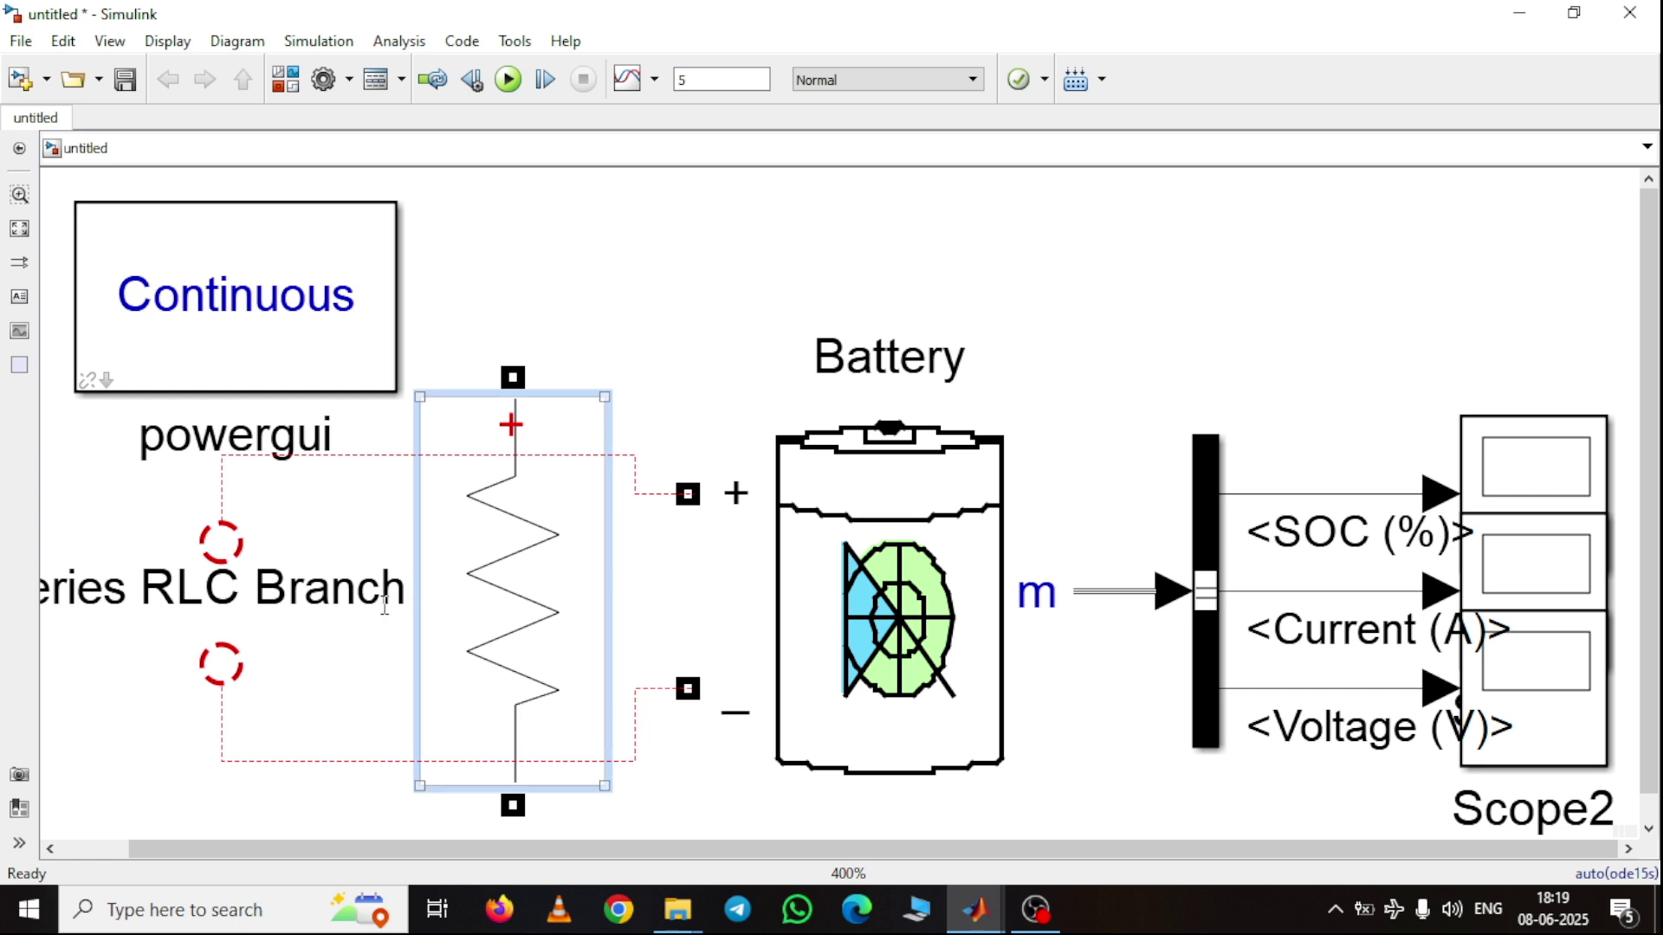
{"action": "left_click", "coordinate": [372, 481]}
{"action": "left_click_drag", "start_coordinate": [525, 593], "coordinate": [360, 658]}
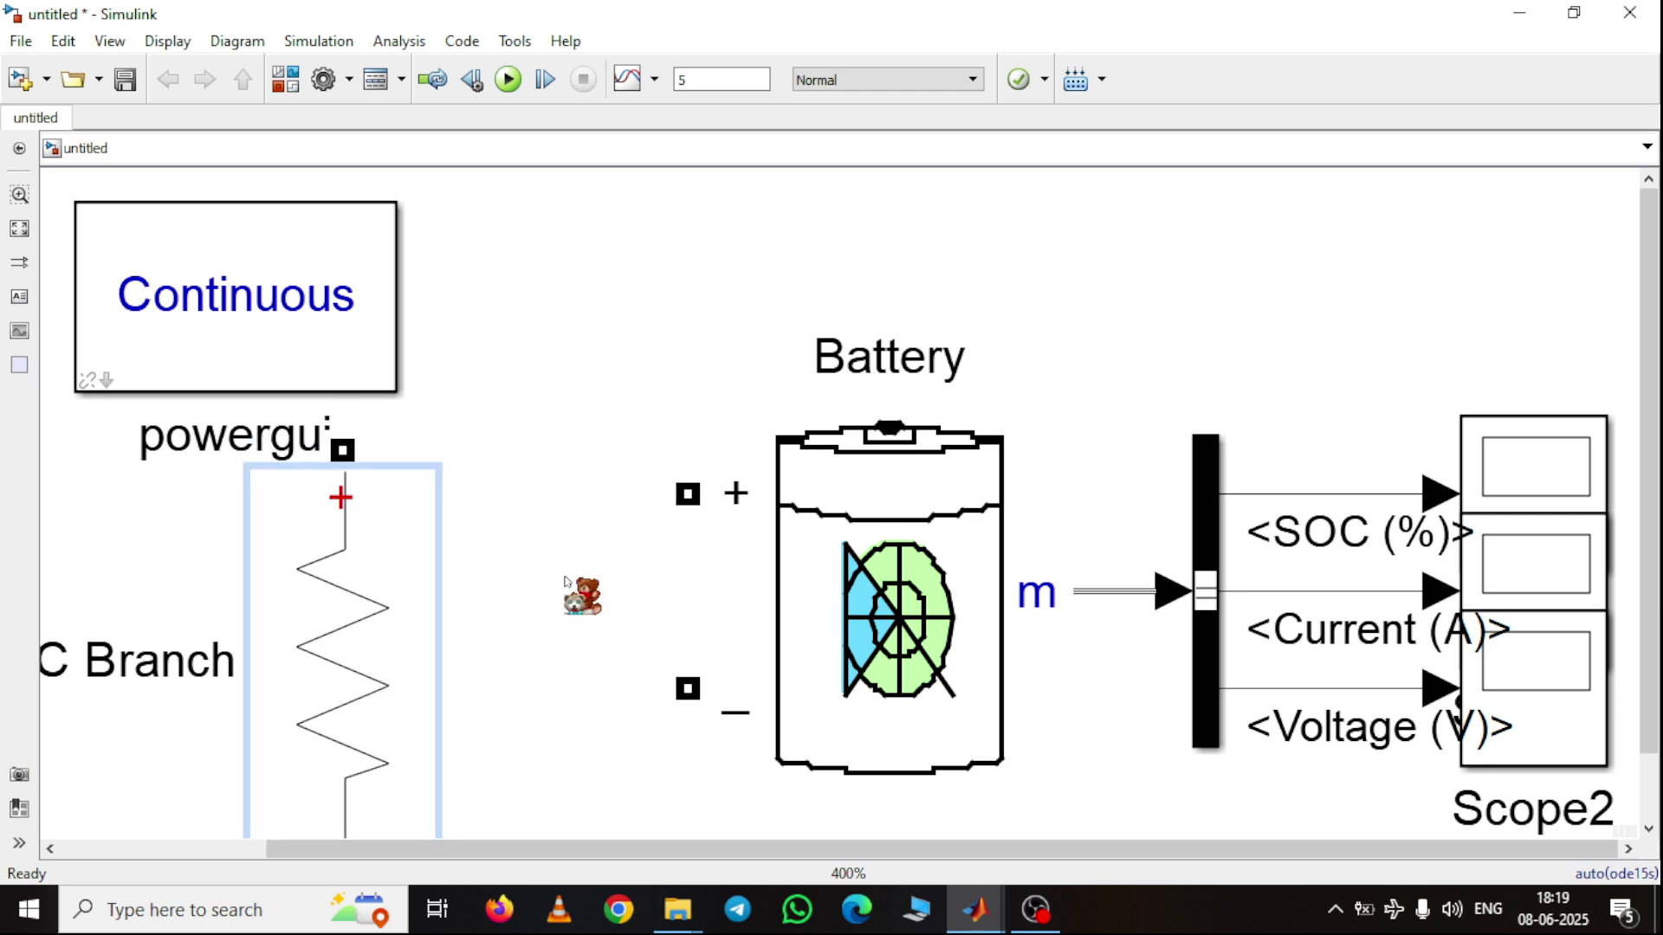
- Move the powergui block clear of the resistor and connect the resistor's two ends to the battery's + and − terminals
{"action": "scroll", "coordinate": [438, 615], "scroll_direction": "down", "scroll_amount": 3}
{"action": "left_click_drag", "start_coordinate": [372, 453], "coordinate": [305, 296]}
{"action": "mouse_move", "coordinate": [378, 509]}
{"action": "left_mouse_down"}
{"action": "mouse_move", "coordinate": [471, 445]}
{"action": "mouse_move", "coordinate": [594, 537]}
{"action": "left_mouse_up"}
{"action": "mouse_move", "coordinate": [377, 777]}
{"action": "left_mouse_down"}
{"action": "mouse_move", "coordinate": [595, 690]}
{"action": "mouse_move", "coordinate": [593, 660]}
{"action": "left_mouse_up"}
{"action": "mouse_move", "coordinate": [399, 651]}
{"action": "left_mouse_down"}
{"action": "mouse_move", "coordinate": [334, 617]}
{"action": "mouse_move", "coordinate": [286, 621]}
{"action": "left_mouse_up"}
{"action": "left_click", "coordinate": [783, 334]}
{"action": "key", "text": "space"}
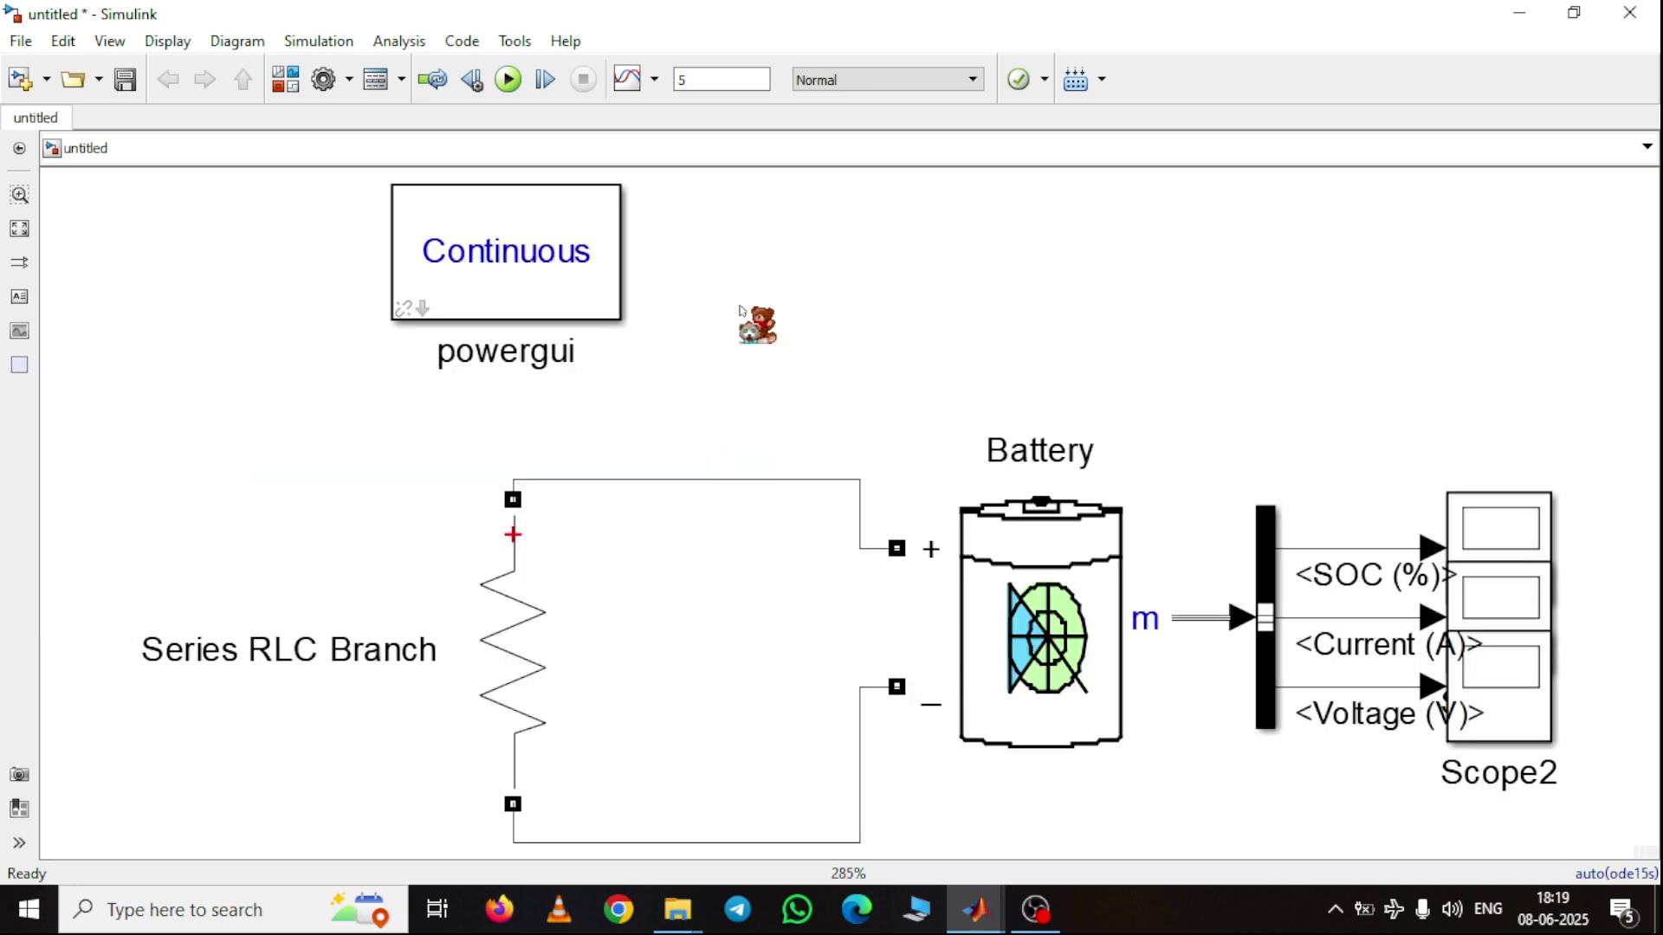
- Set the simulation stop time to 50 and run the discharge simulation
{"action": "double_click", "coordinate": [749, 82]}
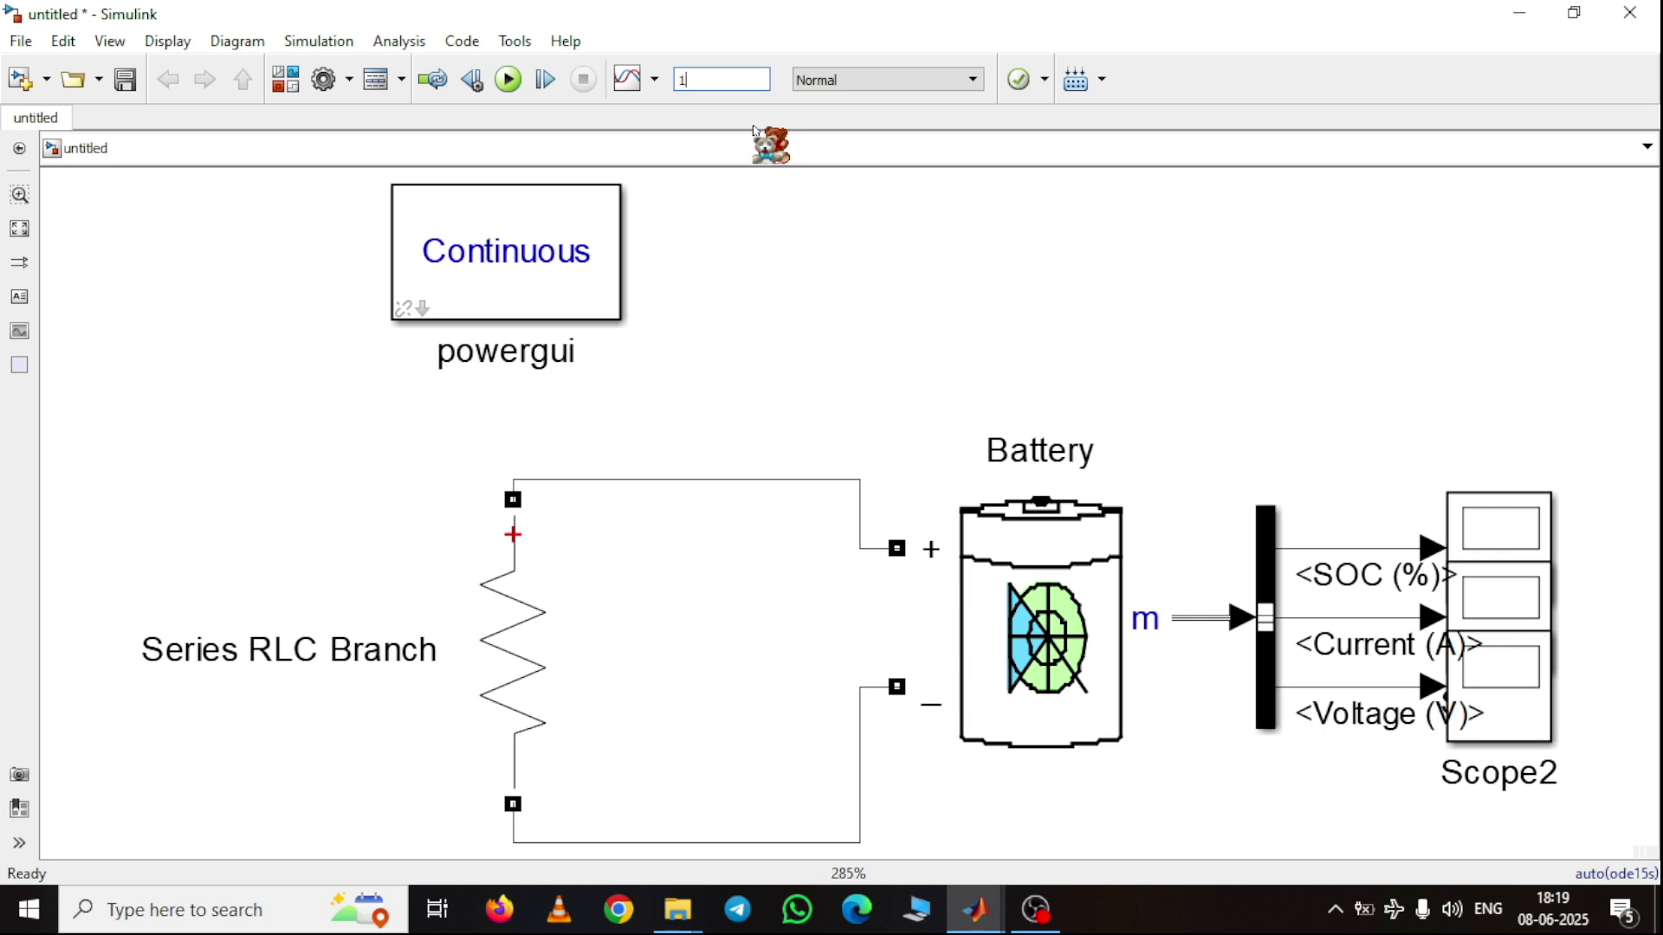
{"action": "key", "text": "BackSpace"}
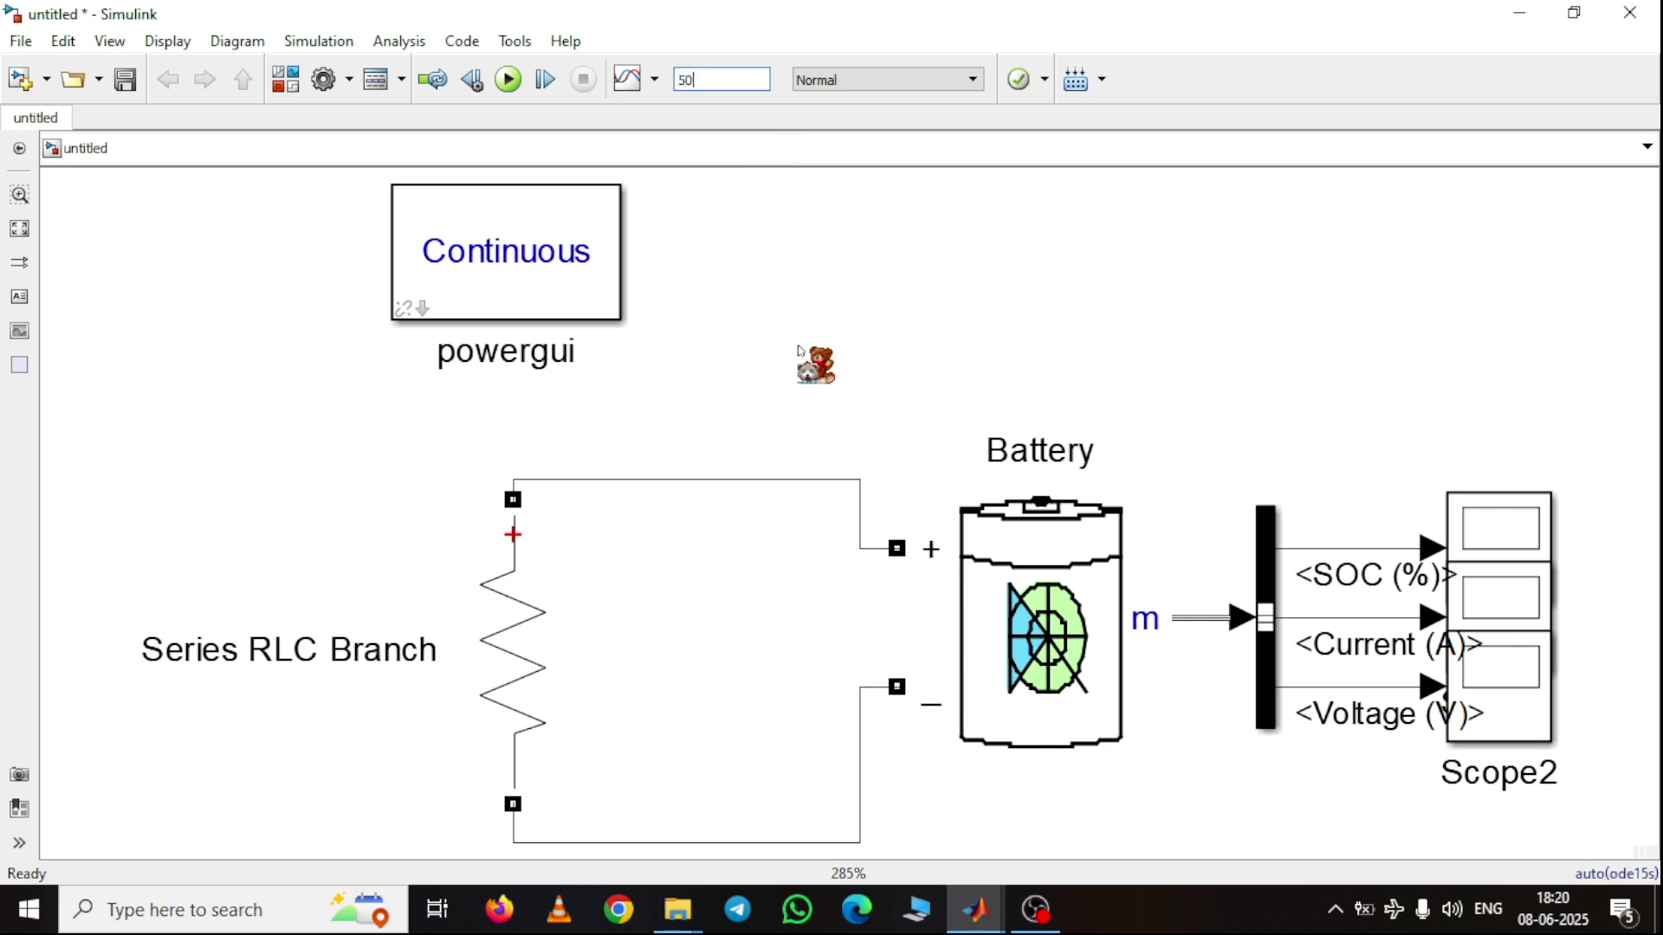
{"action": "left_click", "coordinate": [511, 82]}
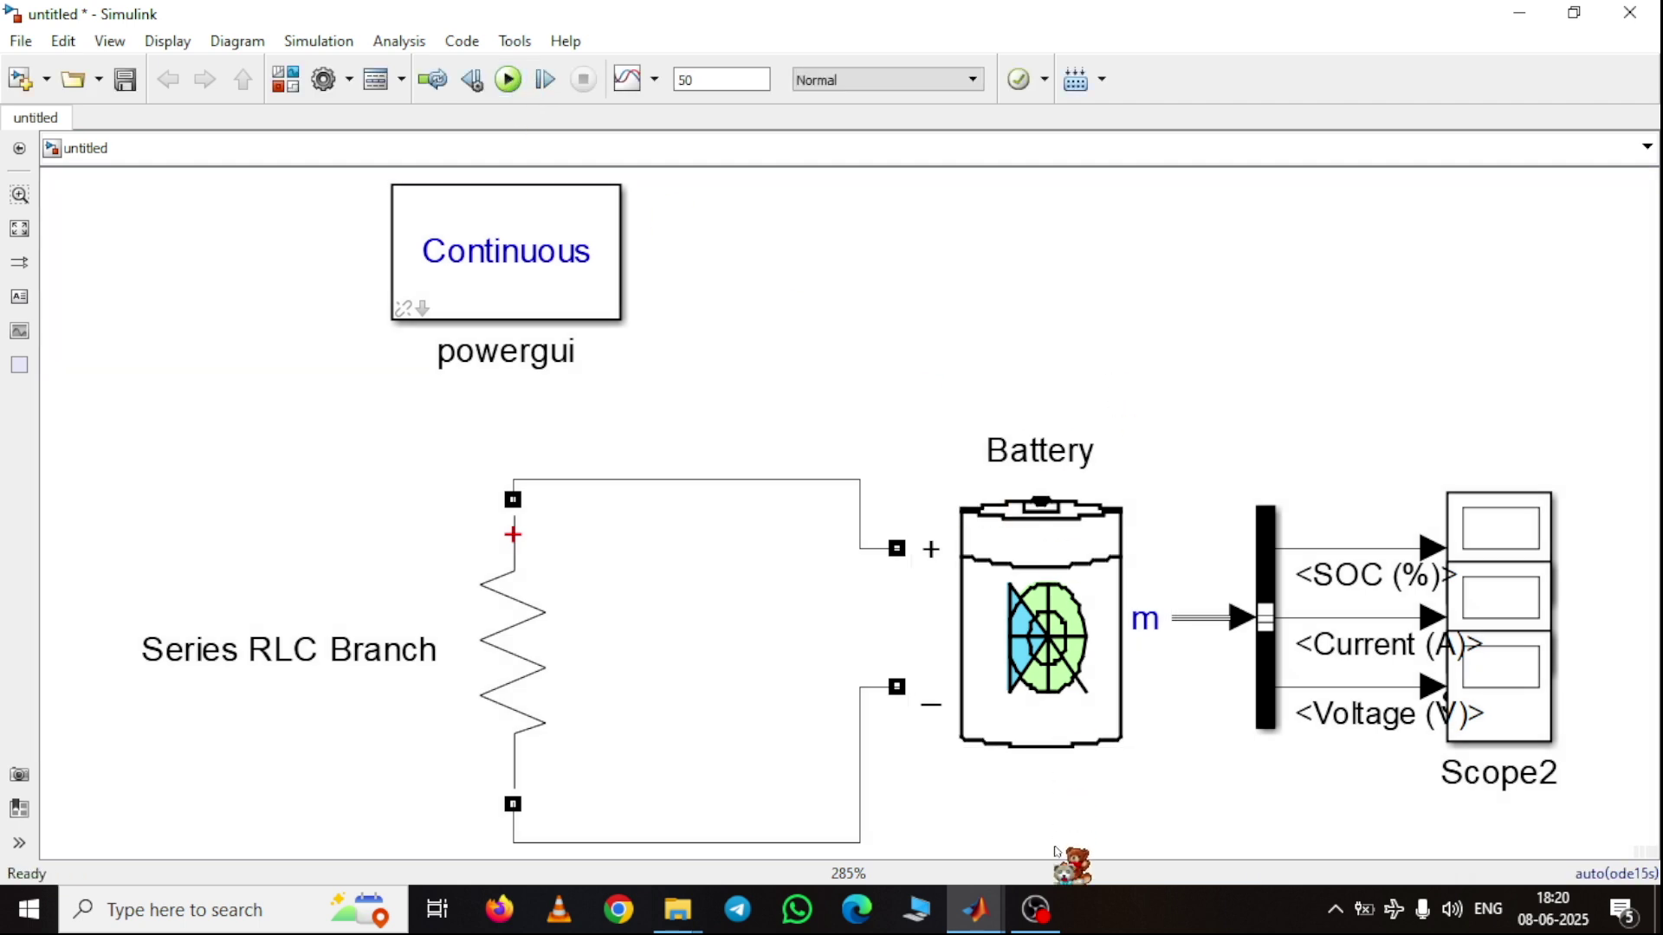
- Bring up the SOC, current and voltage scopes side by side, examine the battery's discharge curves, and return to the model
{"action": "left_click", "coordinate": [976, 909]}
{"action": "left_click", "coordinate": [1184, 827]}
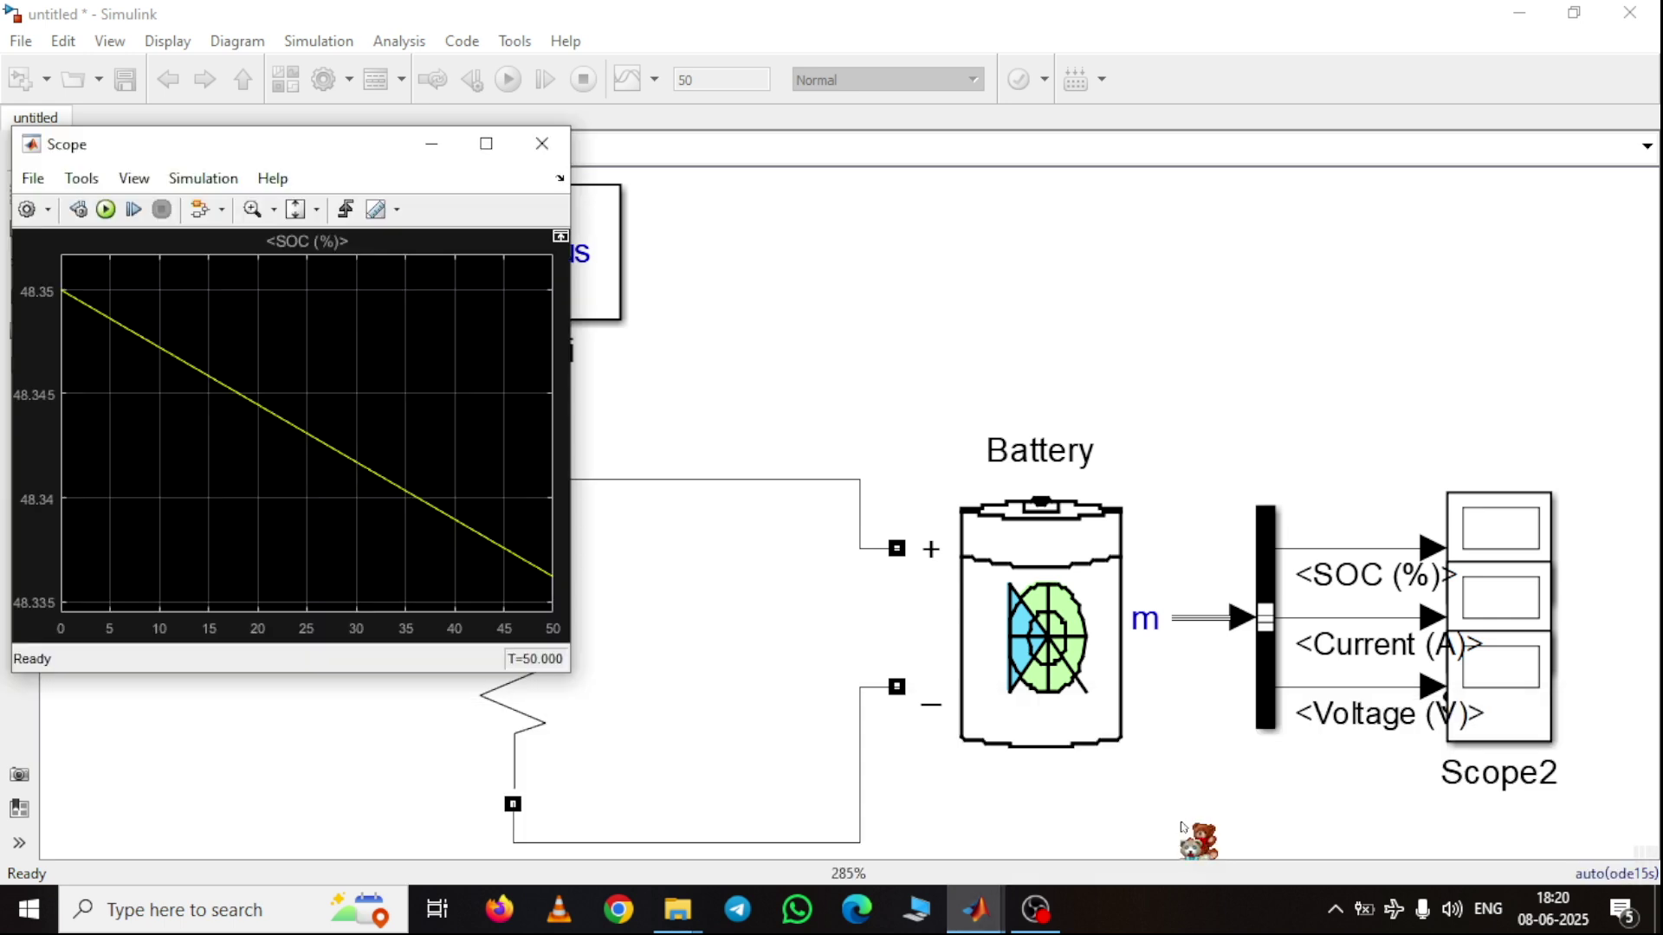
{"action": "mouse_move", "coordinate": [962, 910]}
{"action": "left_click", "coordinate": [1363, 801]}
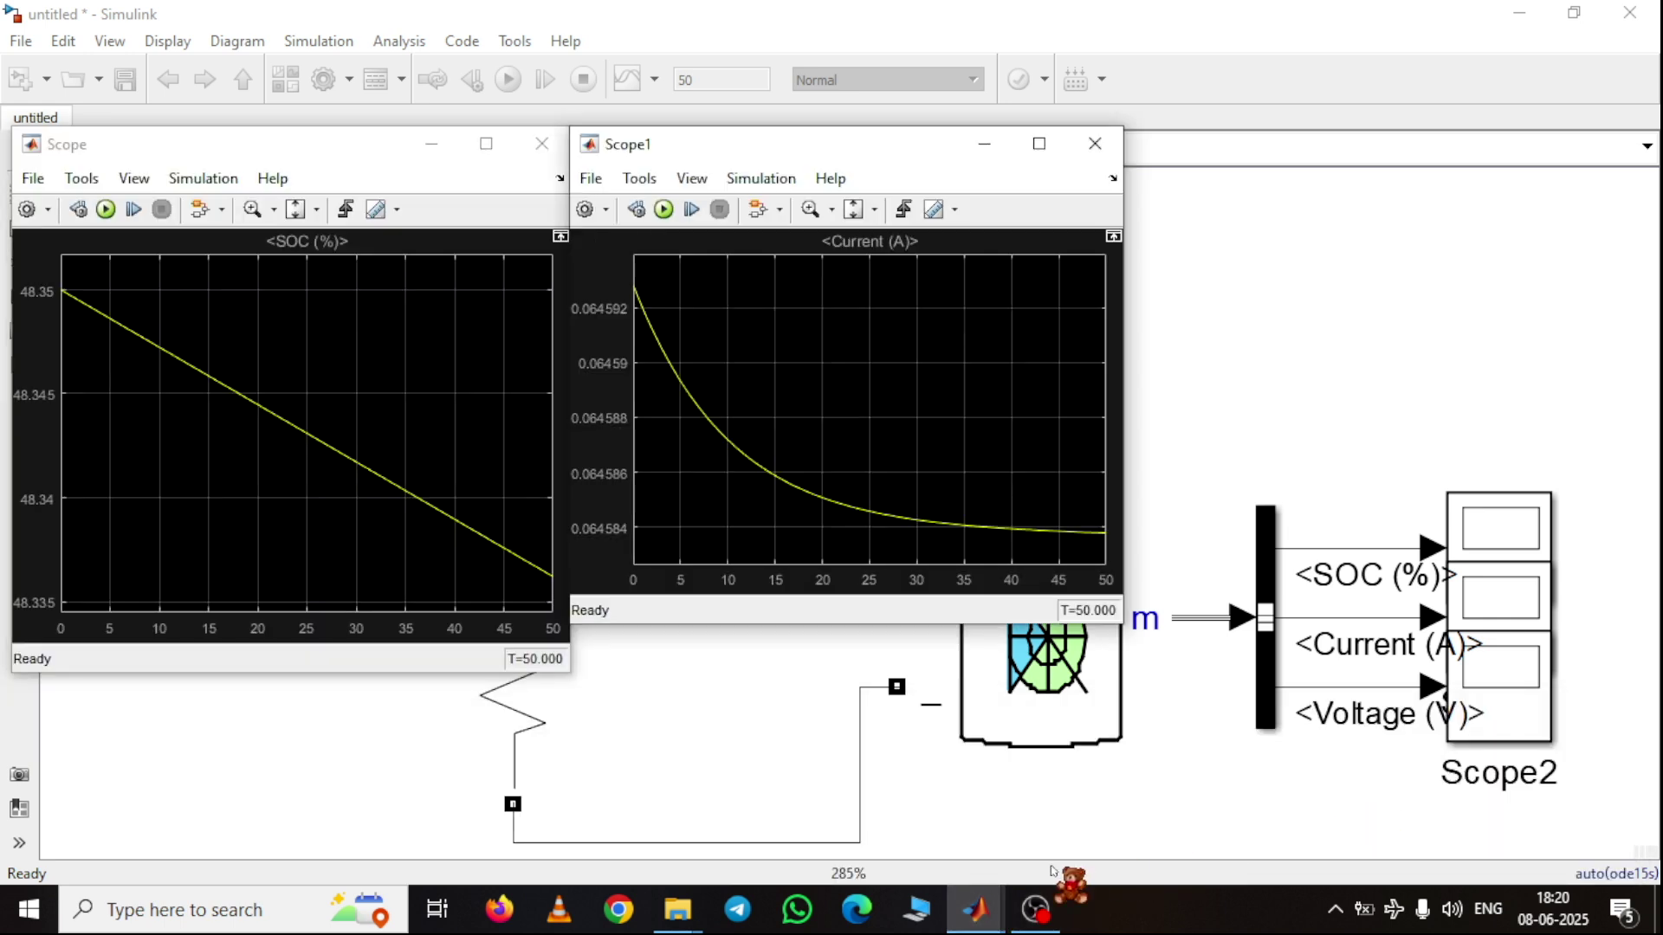
{"action": "left_click", "coordinate": [1529, 795]}
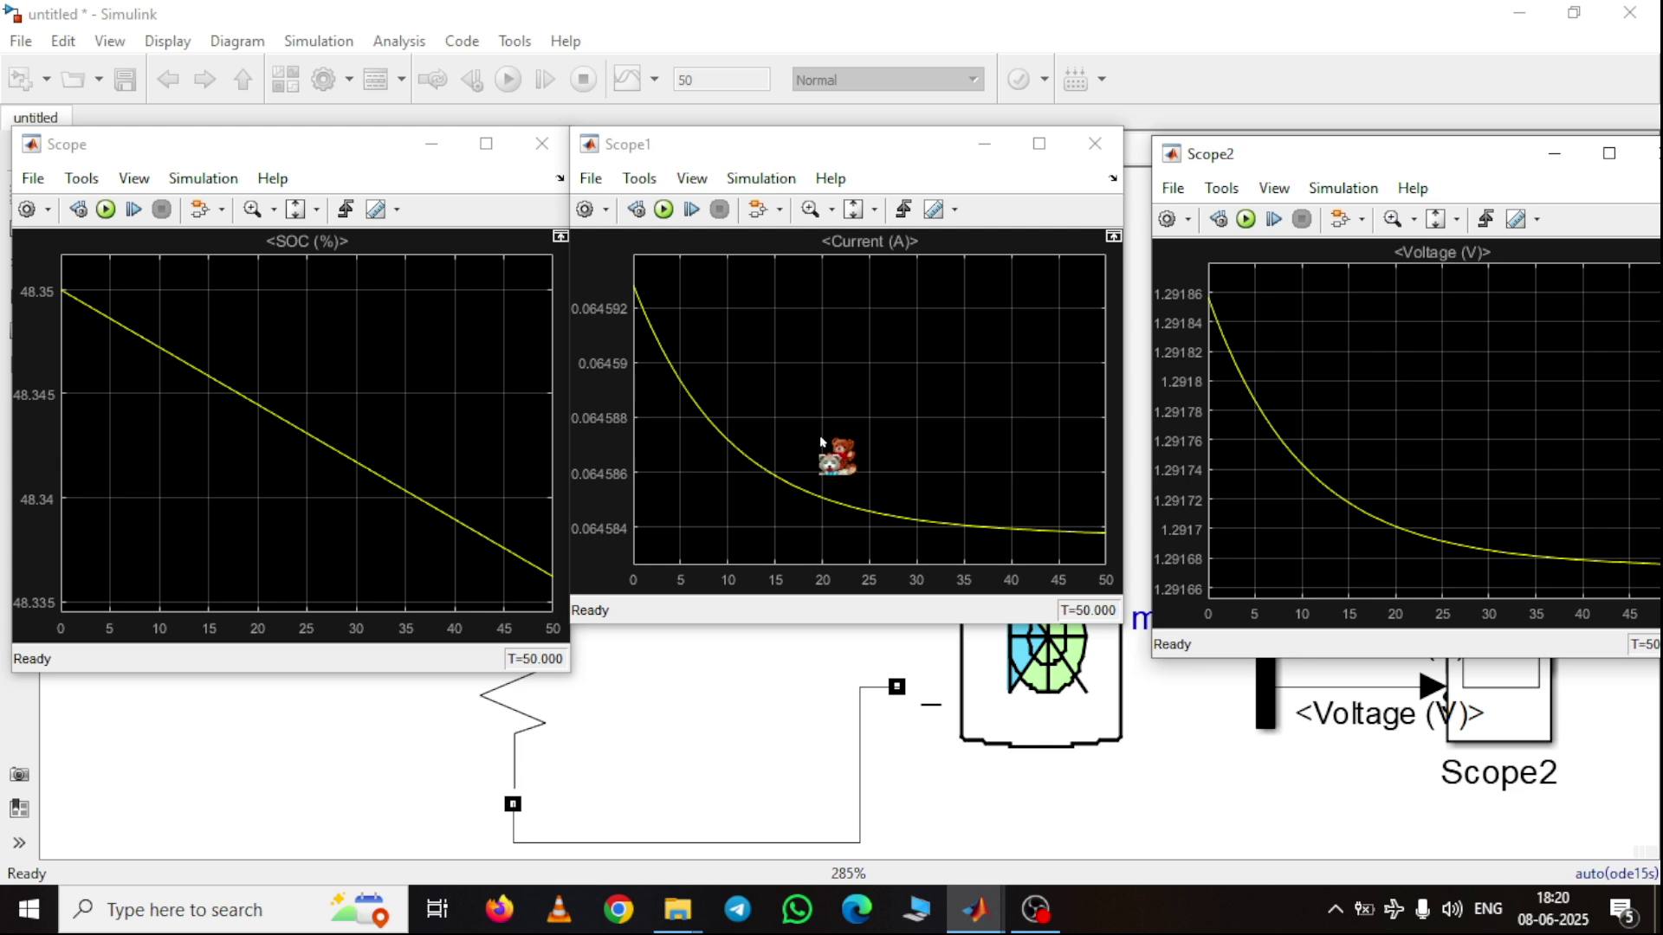
{"action": "left_click", "coordinate": [821, 443]}
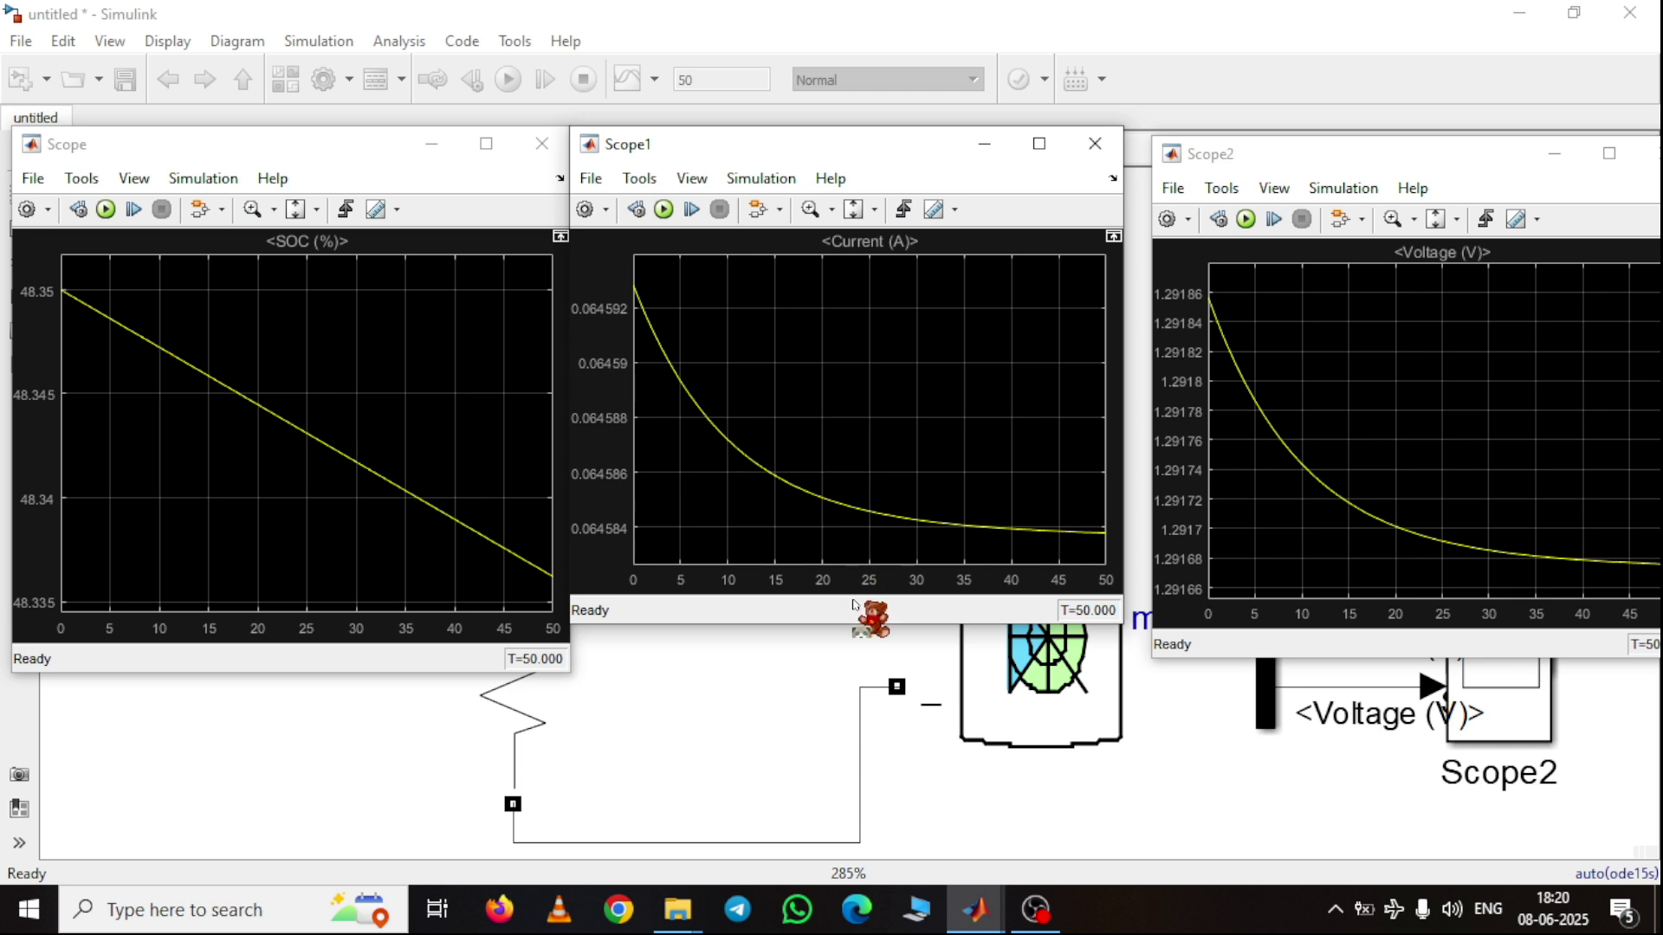
{"action": "left_click", "coordinate": [824, 720]}
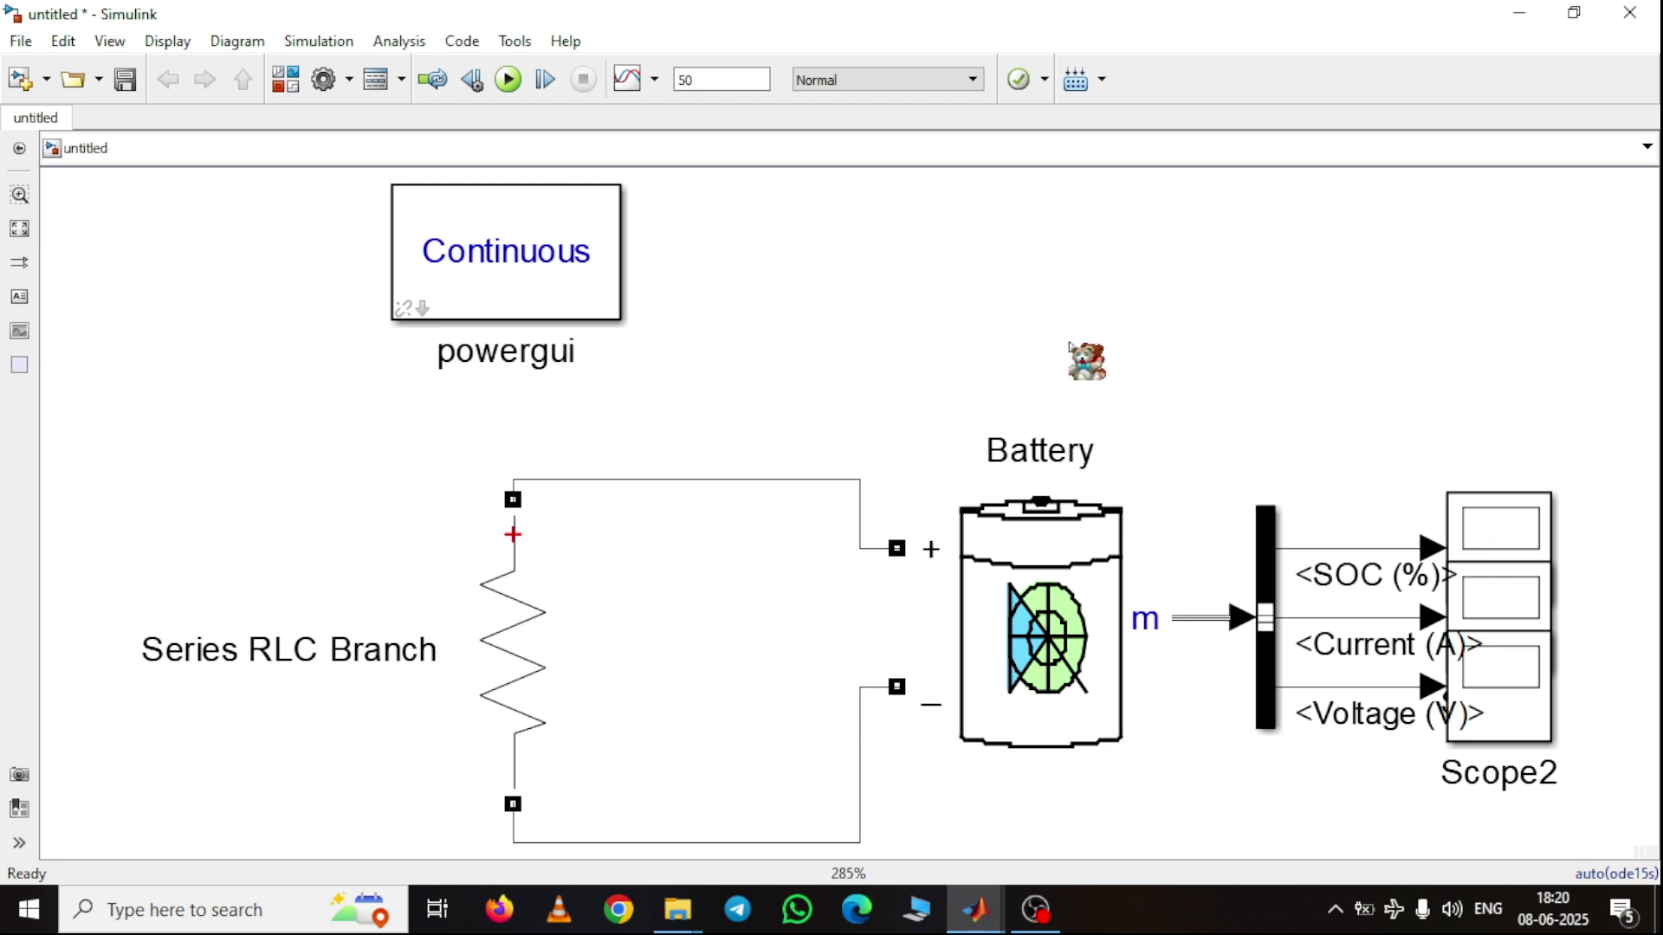